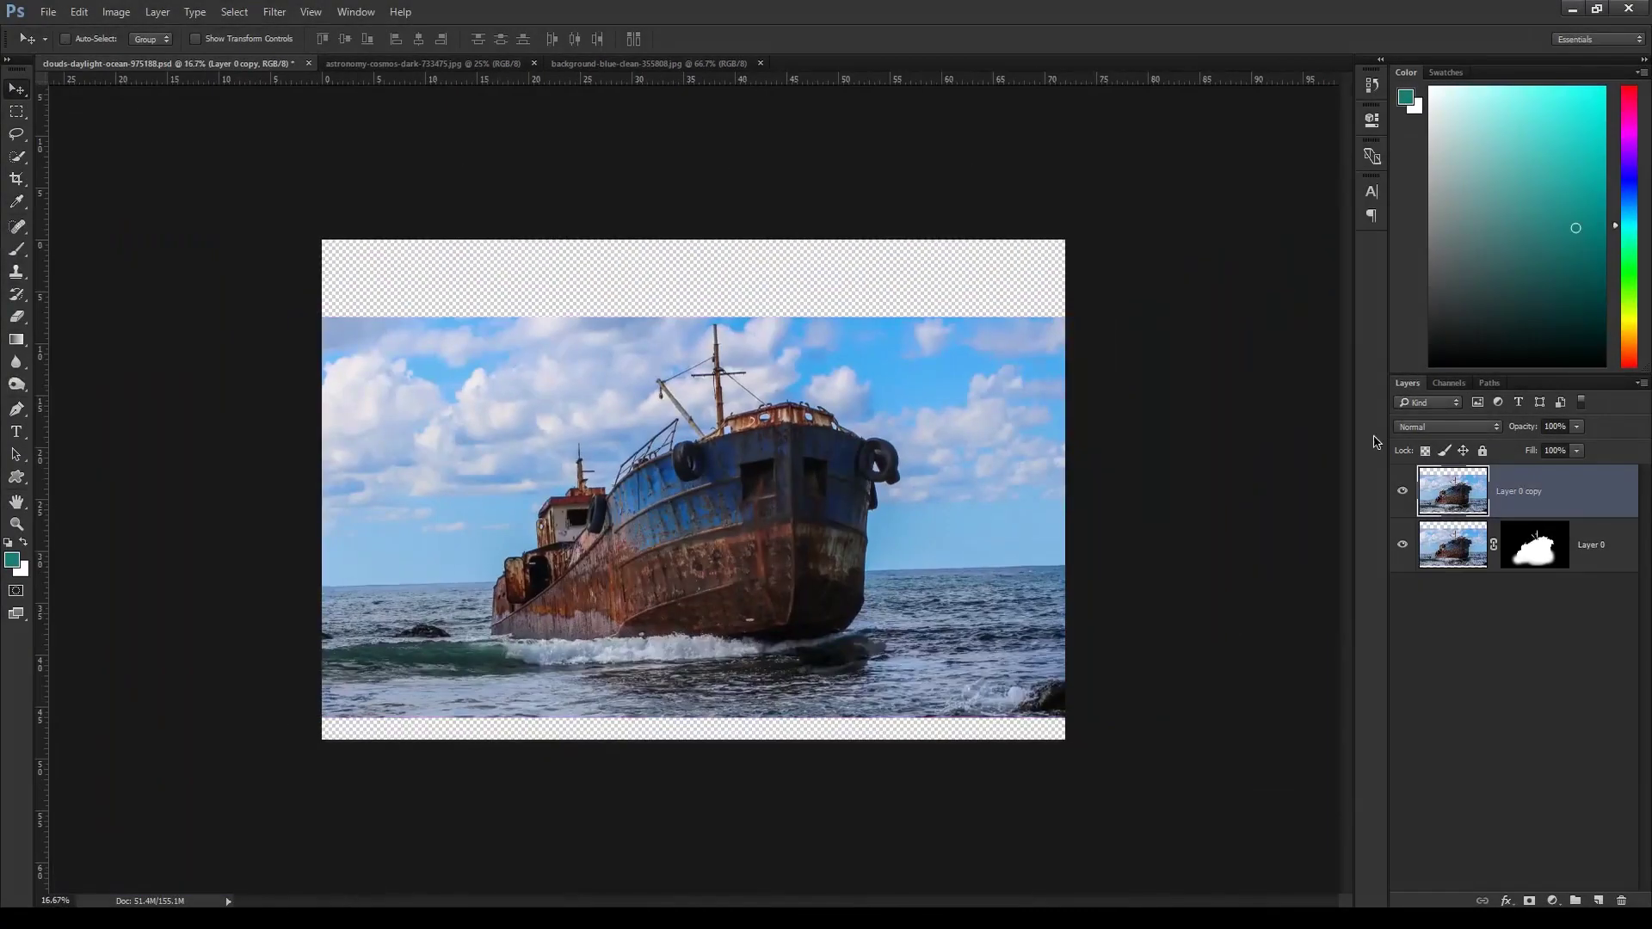
Hide and delete the Layer 0 copy sky duplicate, then zoom in on the cut-out ship
click(1403, 497)
key(Delete)
key(ctrl+plus)
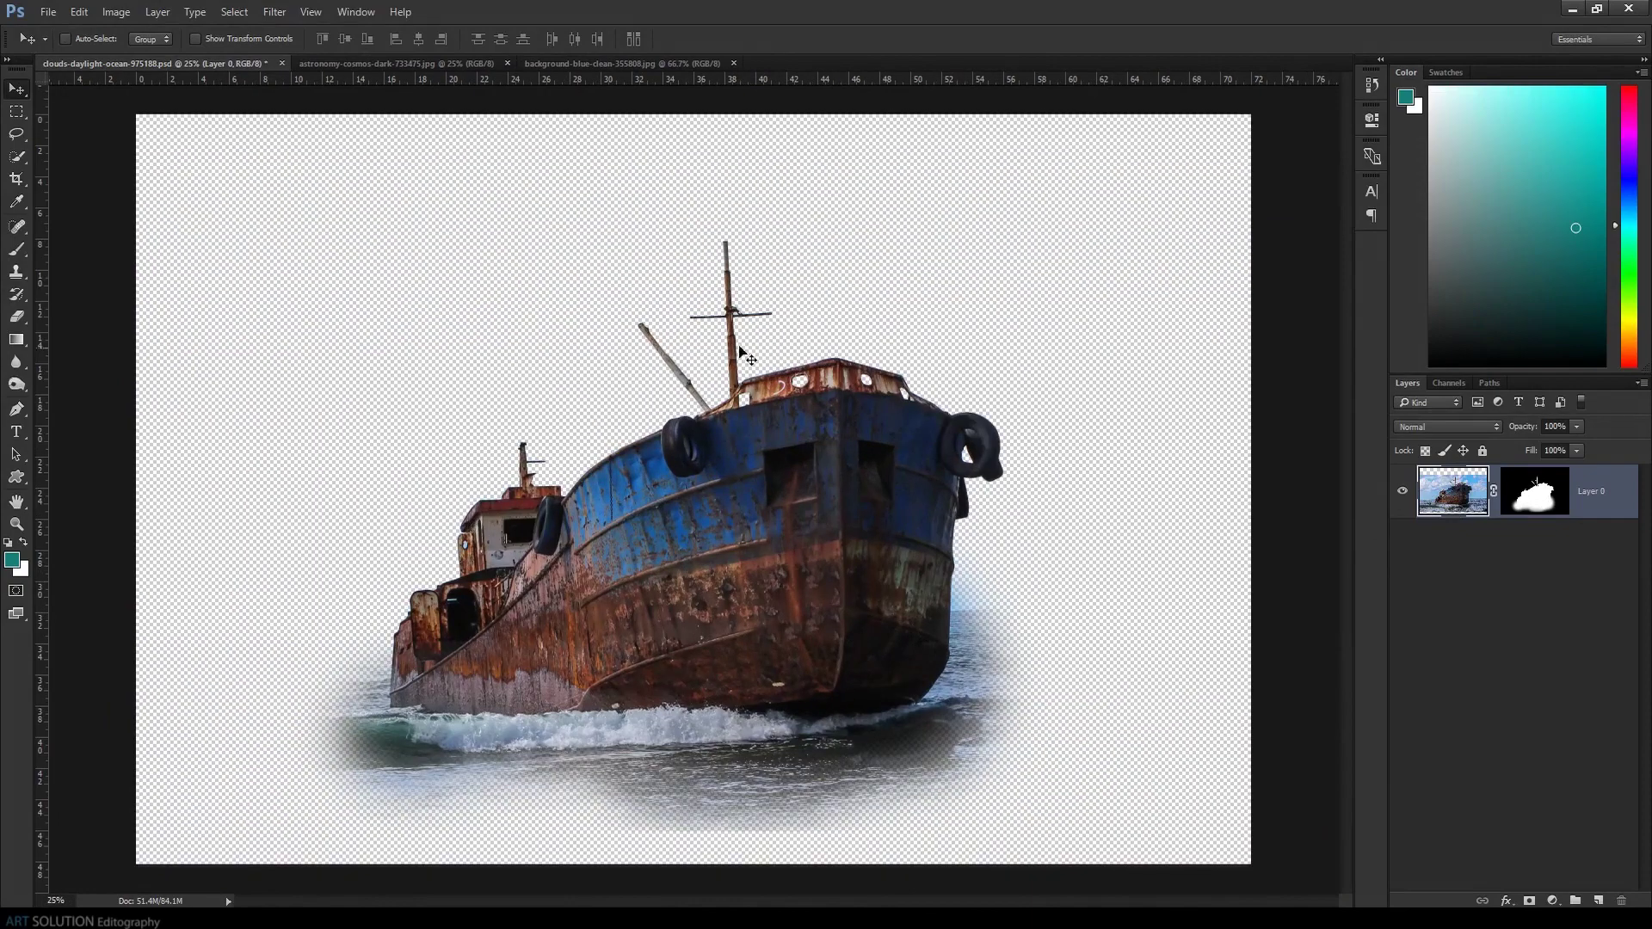
click(645, 67)
Place the blue water photo below the ship, stretched across the canvas and lowered under the hull
drag(261, 67, 680, 709)
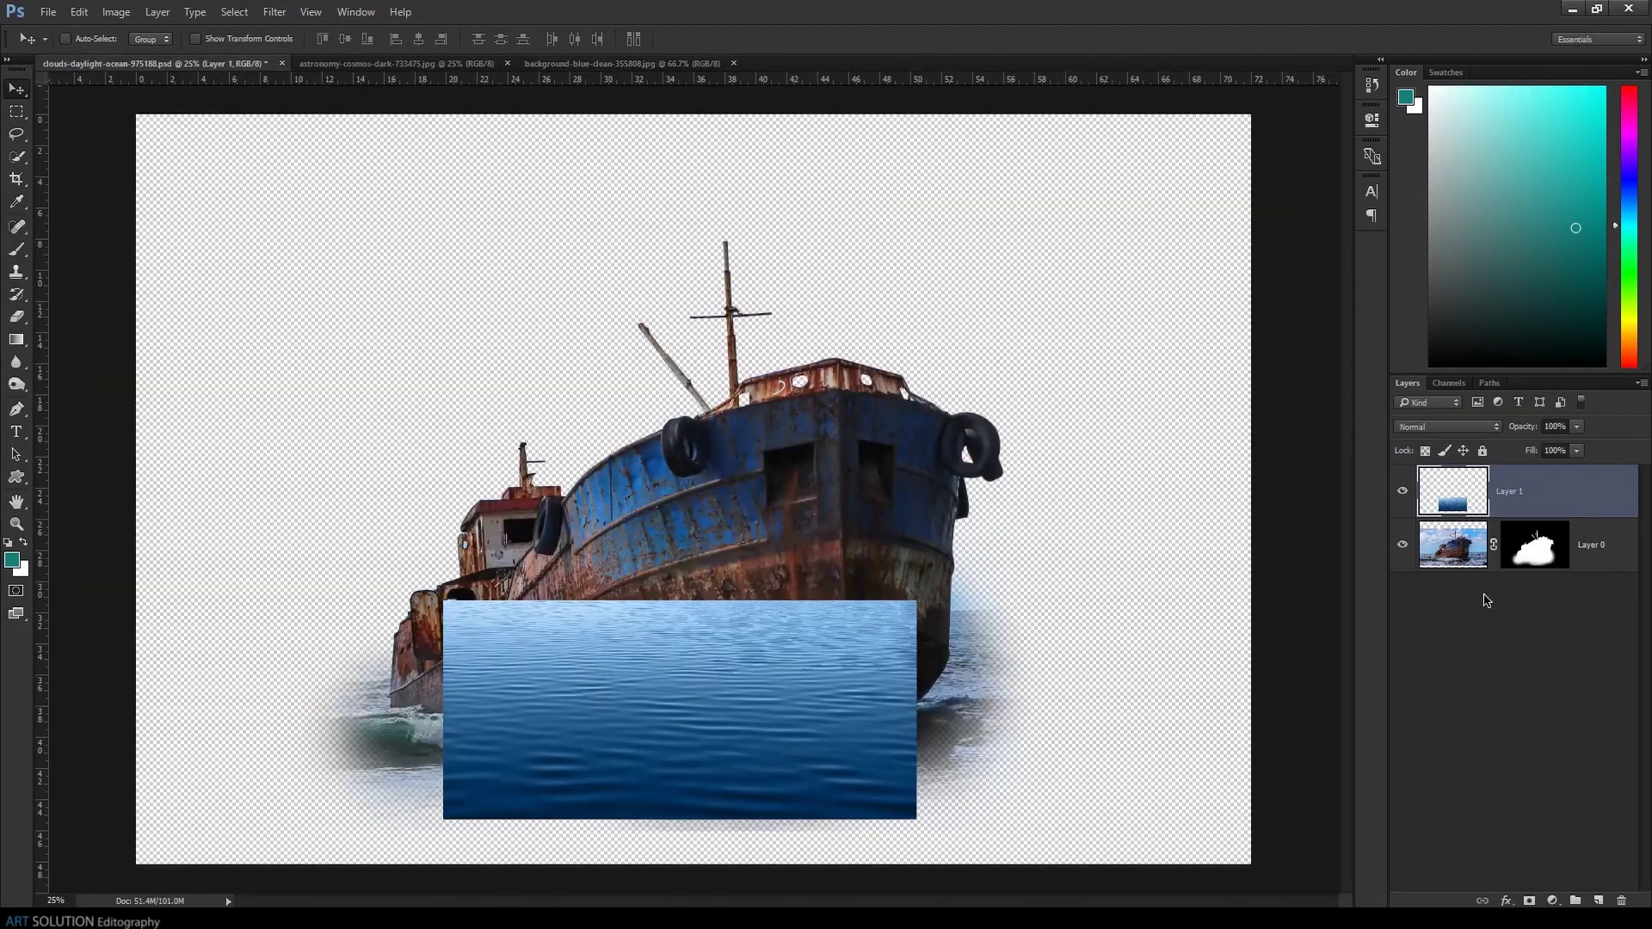
key(ctrl+bracketleft)
key(ctrl+t)
drag(915, 601, 1271, 436)
drag(440, 816, 120, 865)
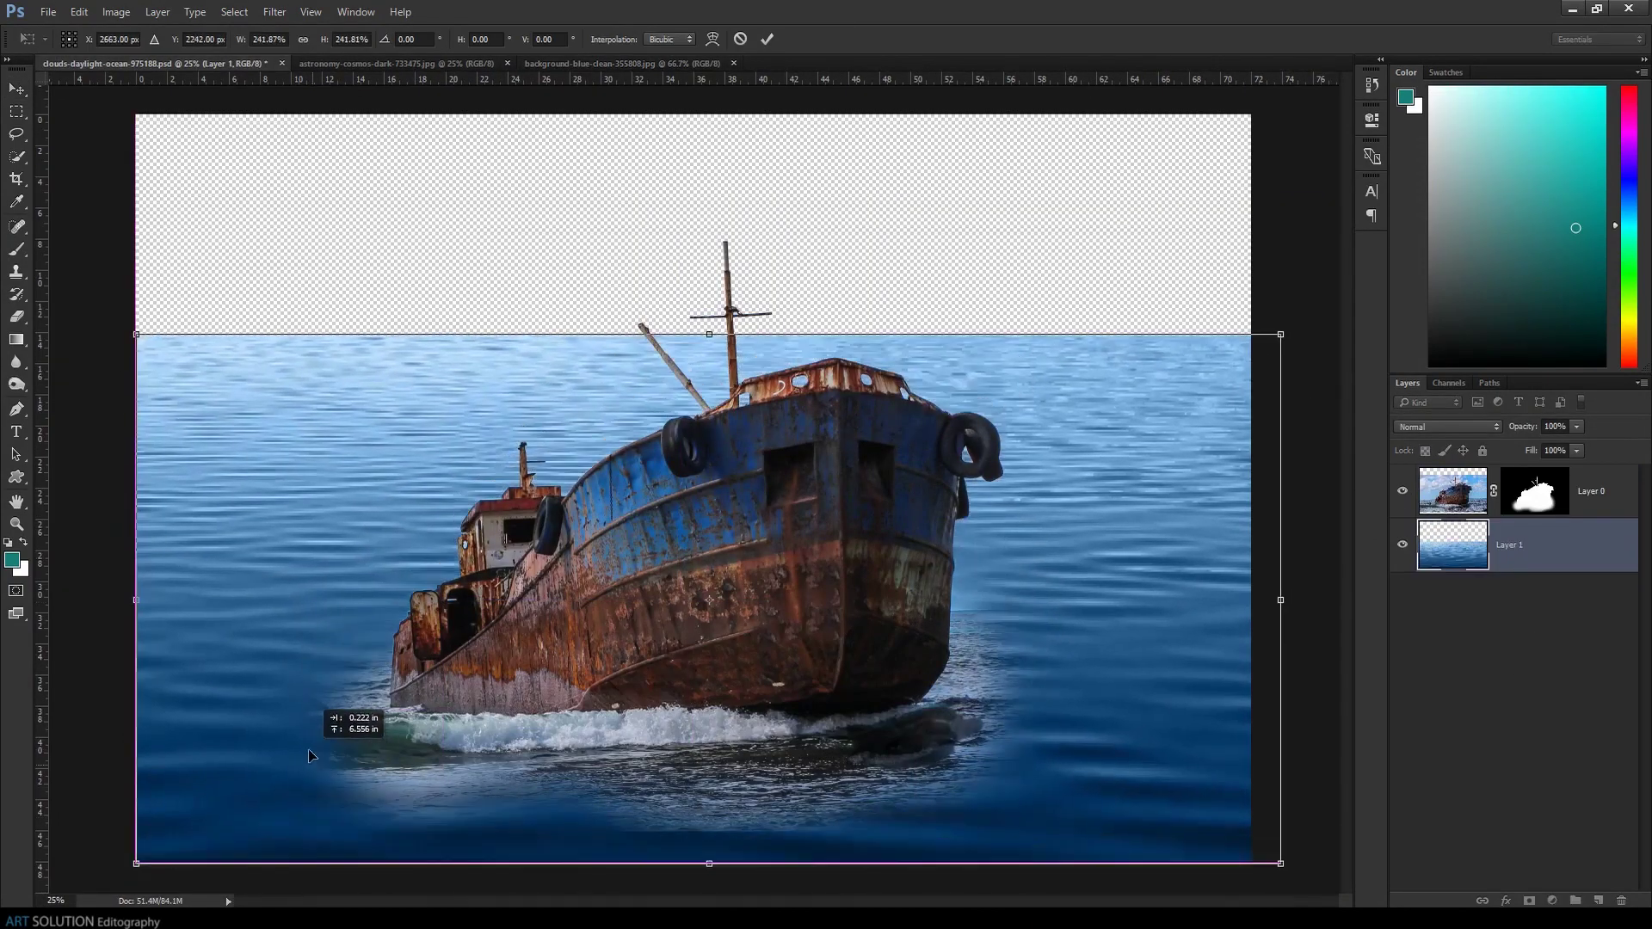
drag(931, 465, 931, 737)
key(Return)
Darken the water with a Brightness/Contrast adjustment of -52
click(1552, 901)
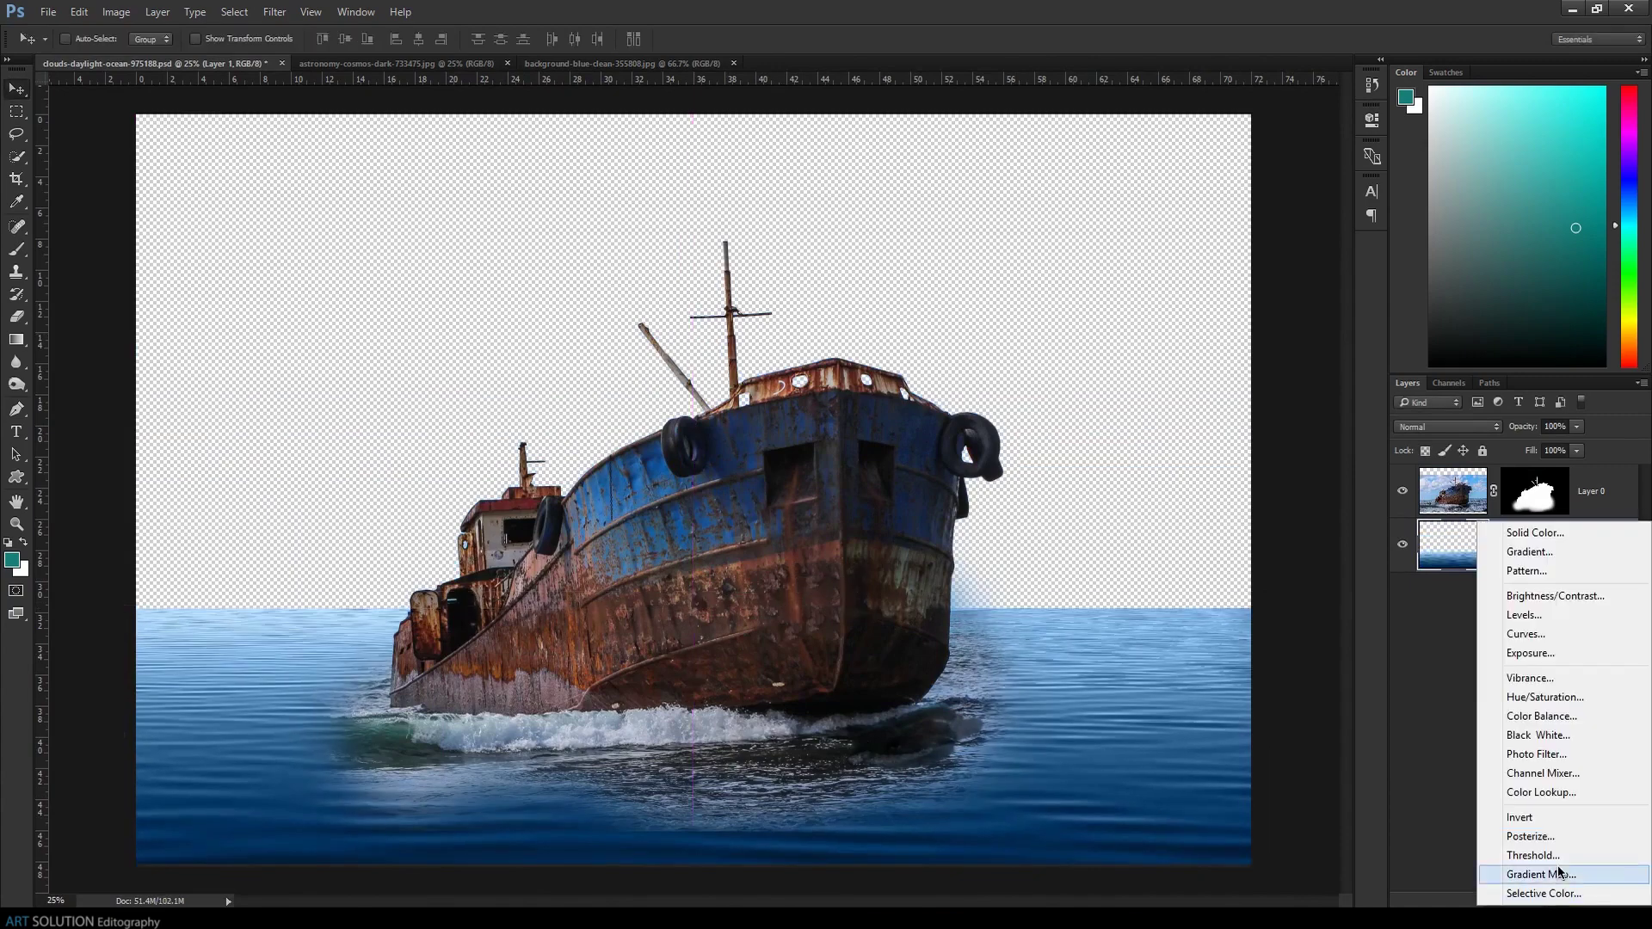
click(1518, 599)
drag(1224, 201, 1188, 200)
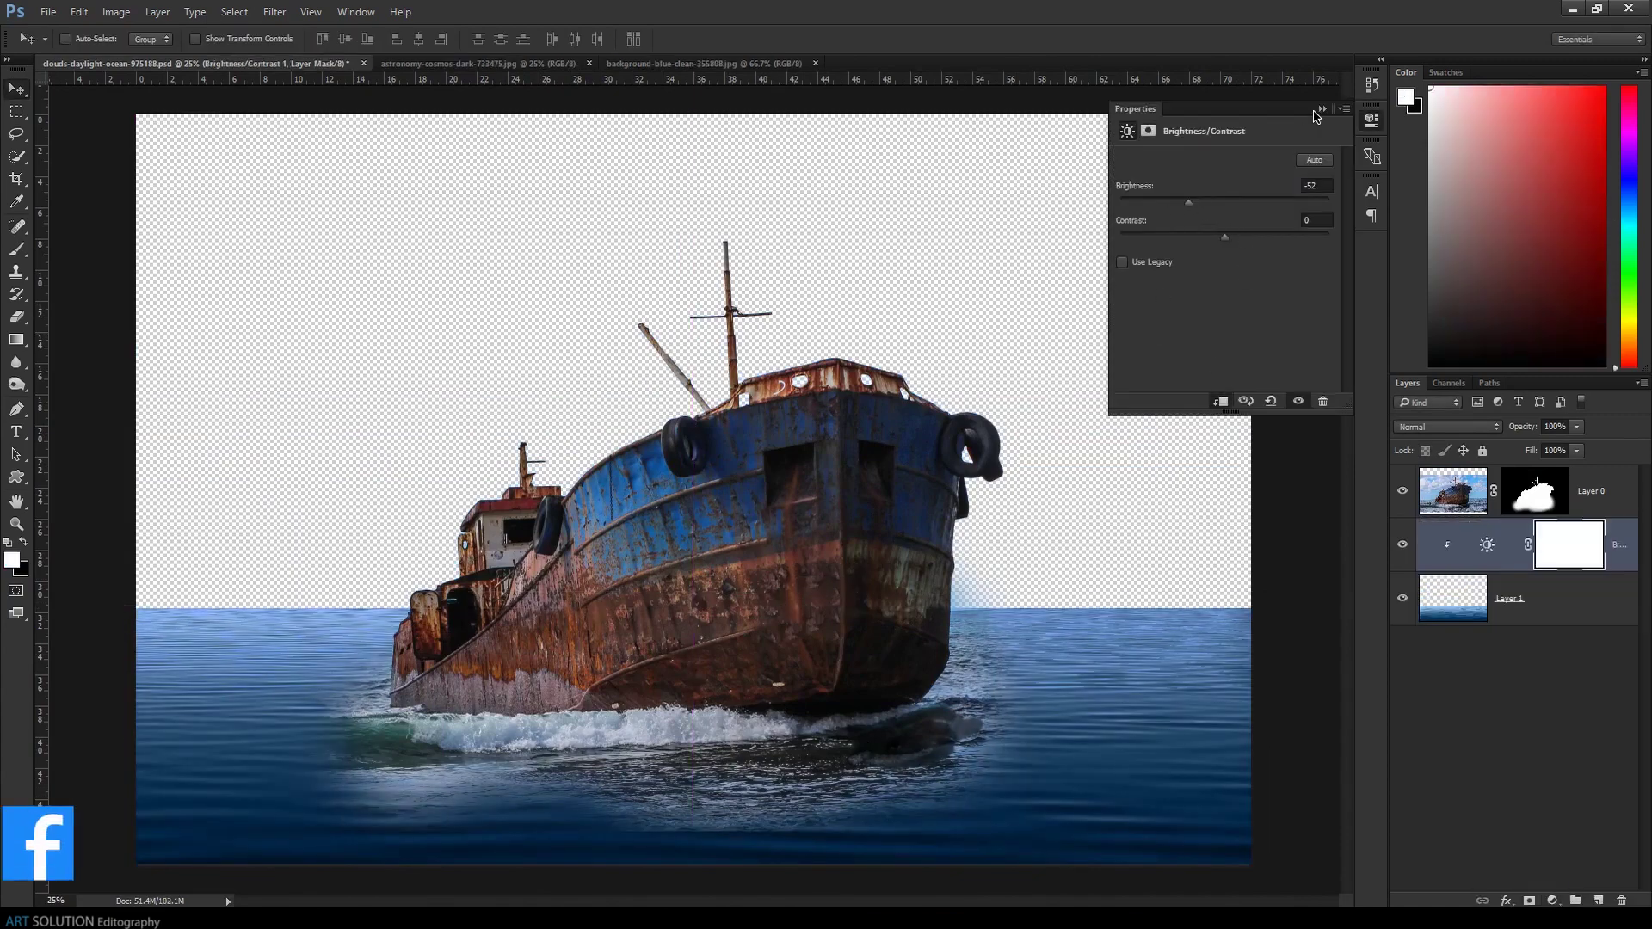
click(1321, 109)
Add a dark blue Solid Color fill layer at the bottom of the stack to fill the sky
click(1551, 901)
click(1410, 520)
click(1522, 171)
drag(1452, 545, 1469, 794)
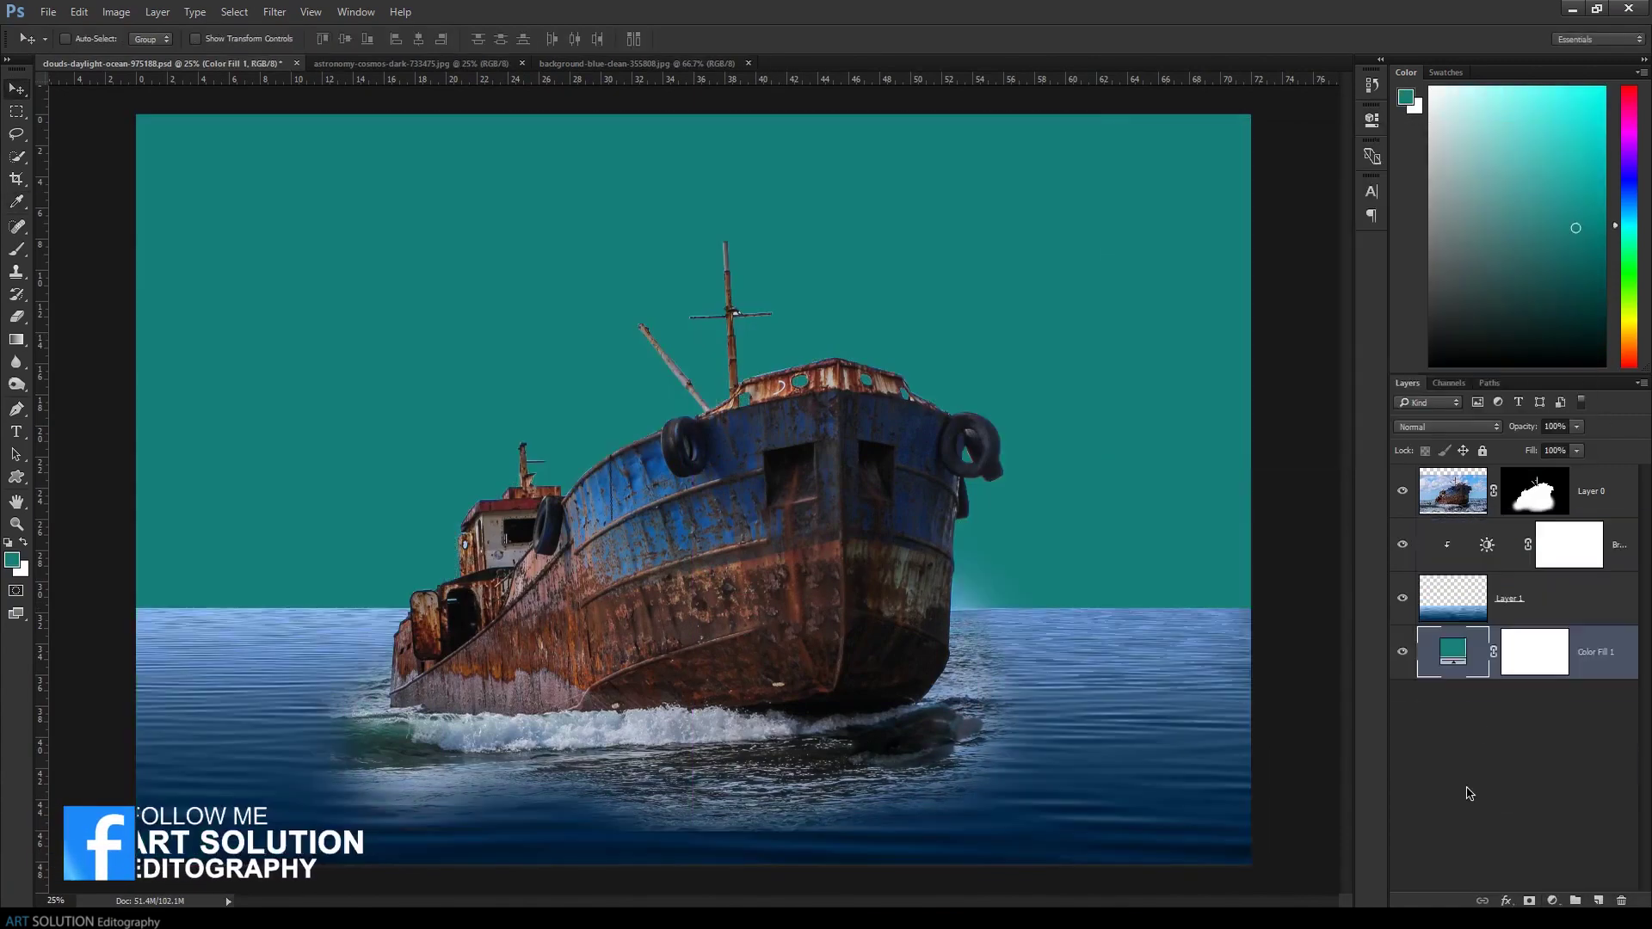
double_click(1452, 651)
click(1297, 317)
click(1500, 166)
click(1534, 490)
key(ctrl+plus)
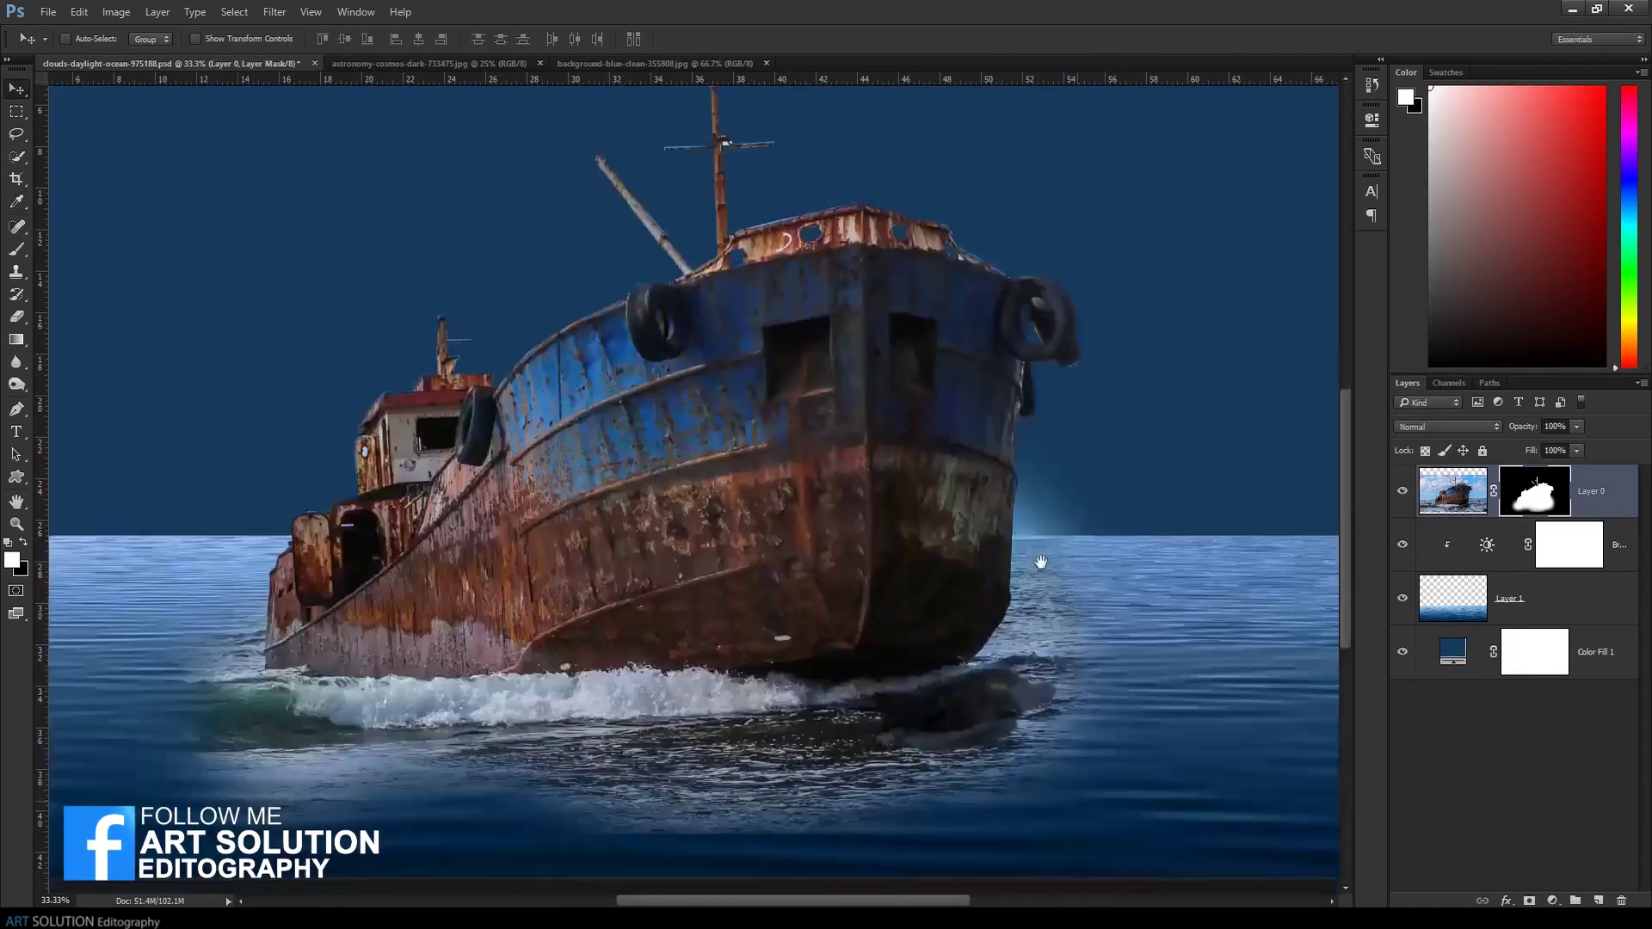
Brush black on Layer 0's mask to blend the wake and lower original water into the new sea
drag(1040, 562, 1040, 341)
key(b)
drag(396, 559, 1248, 482)
mouse_move(61, 462)
mouse_down()
mouse_move(454, 462)
mouse_move(673, 596)
mouse_up()
drag(276, 649, 276, 620)
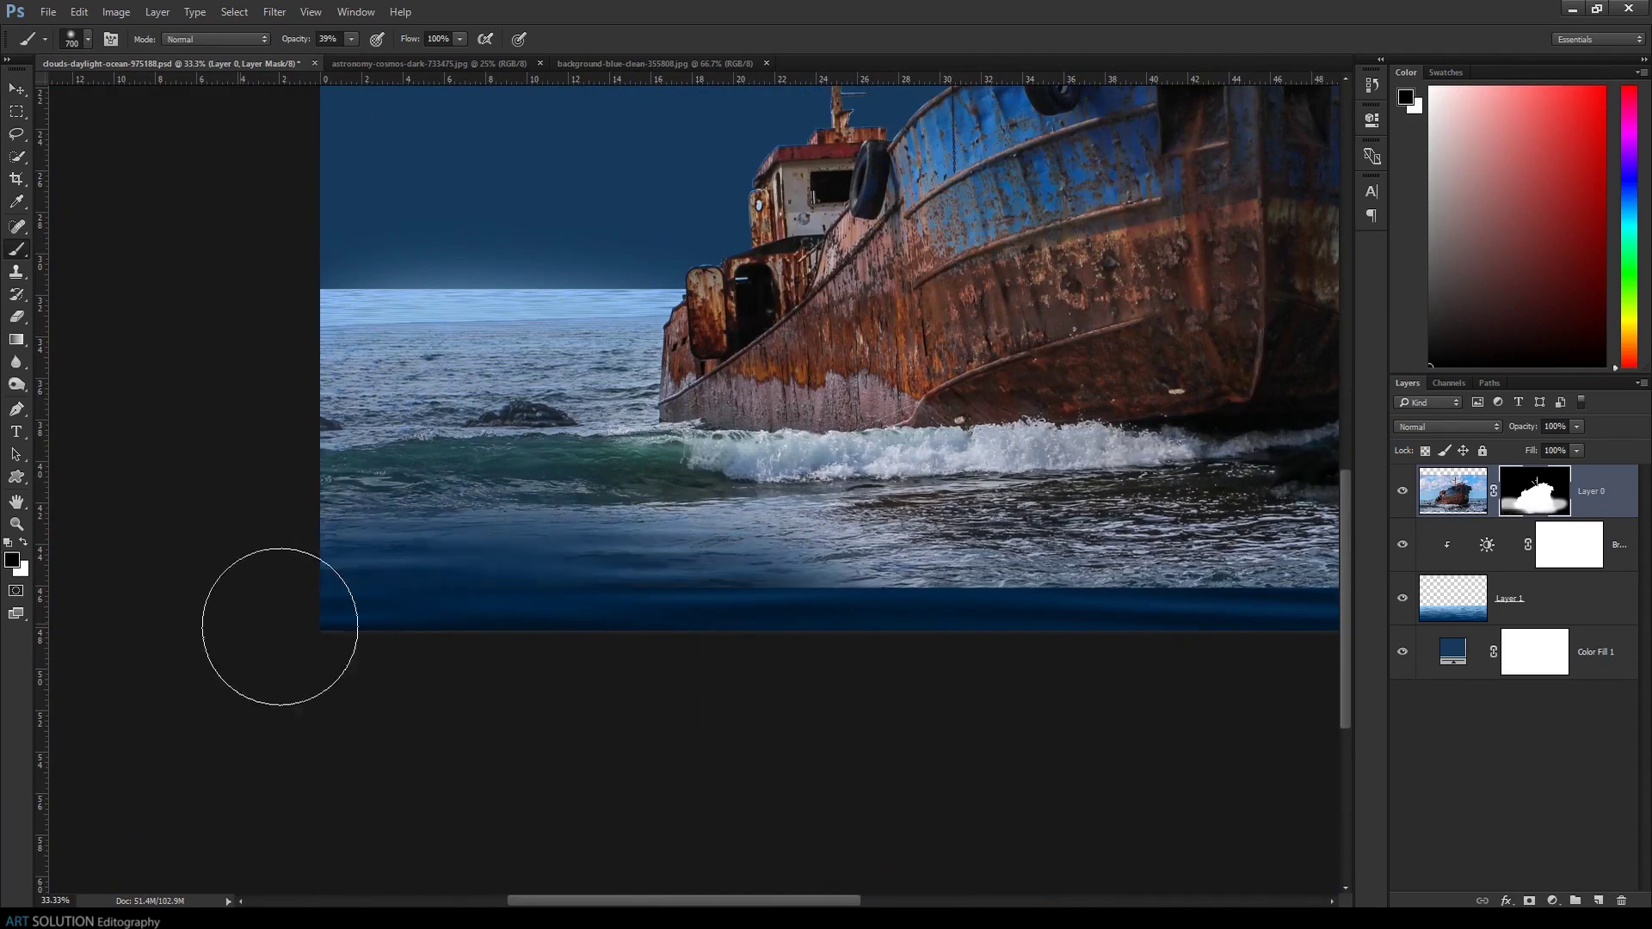
scroll(276, 619, right, 5)
mouse_move(597, 645)
mouse_down()
mouse_move(970, 582)
mouse_move(951, 500)
mouse_up()
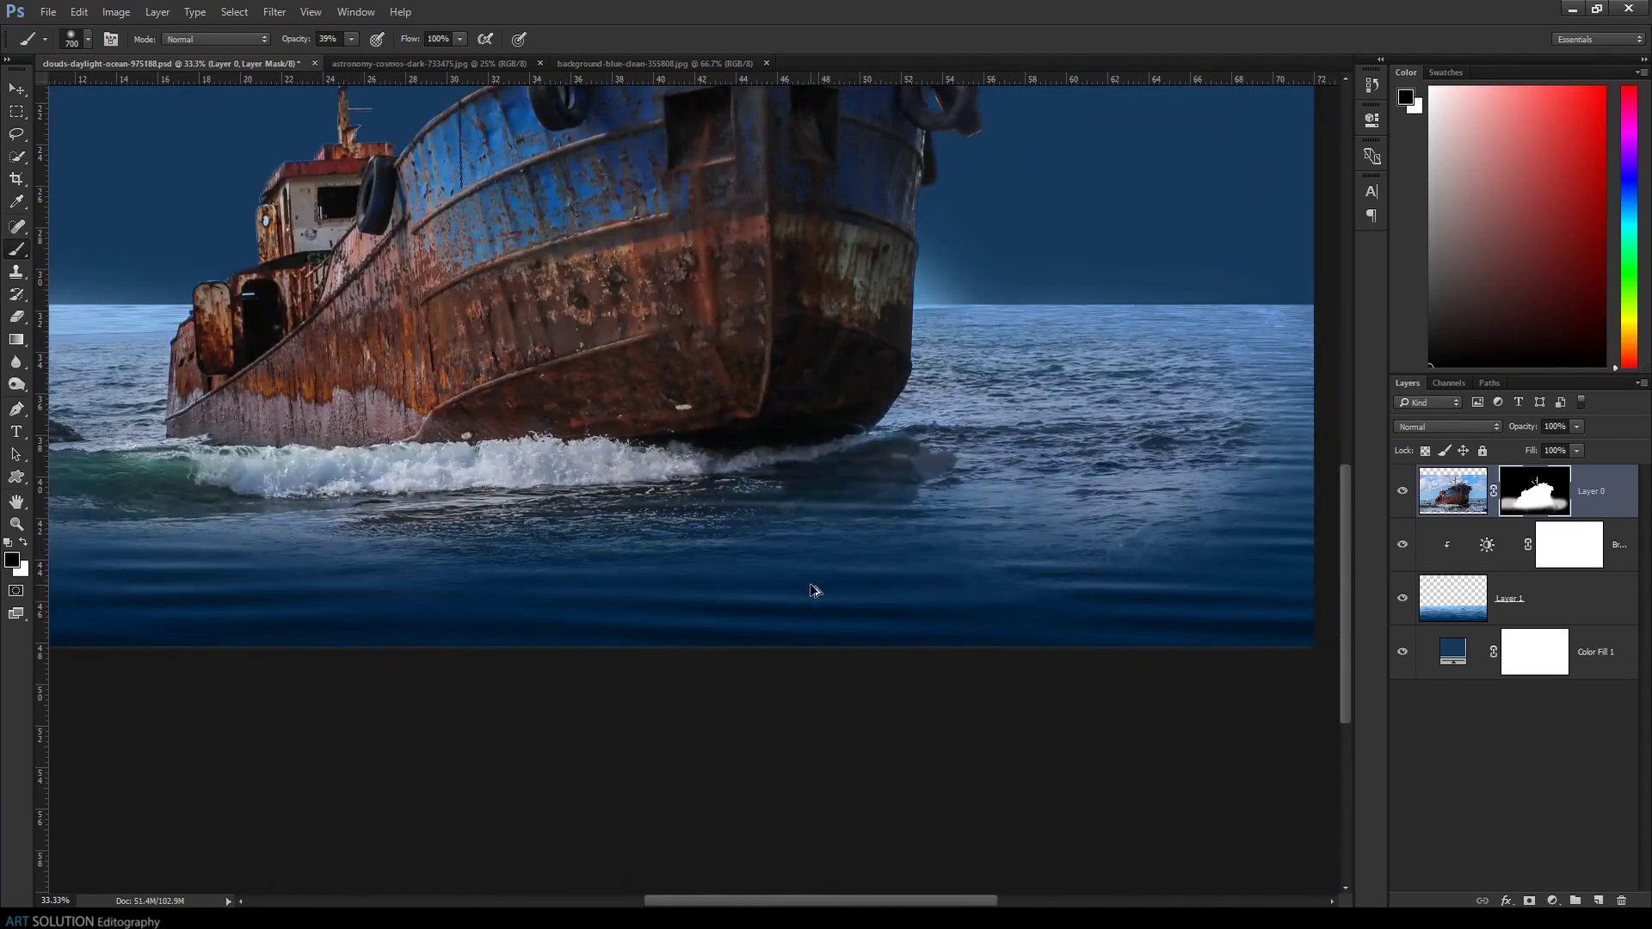
Mask out the rock and green wash left of the ship and the water below the wake
scroll(811, 590, right, 2)
scroll(811, 590, up, 1)
scroll(916, 396, left, 6)
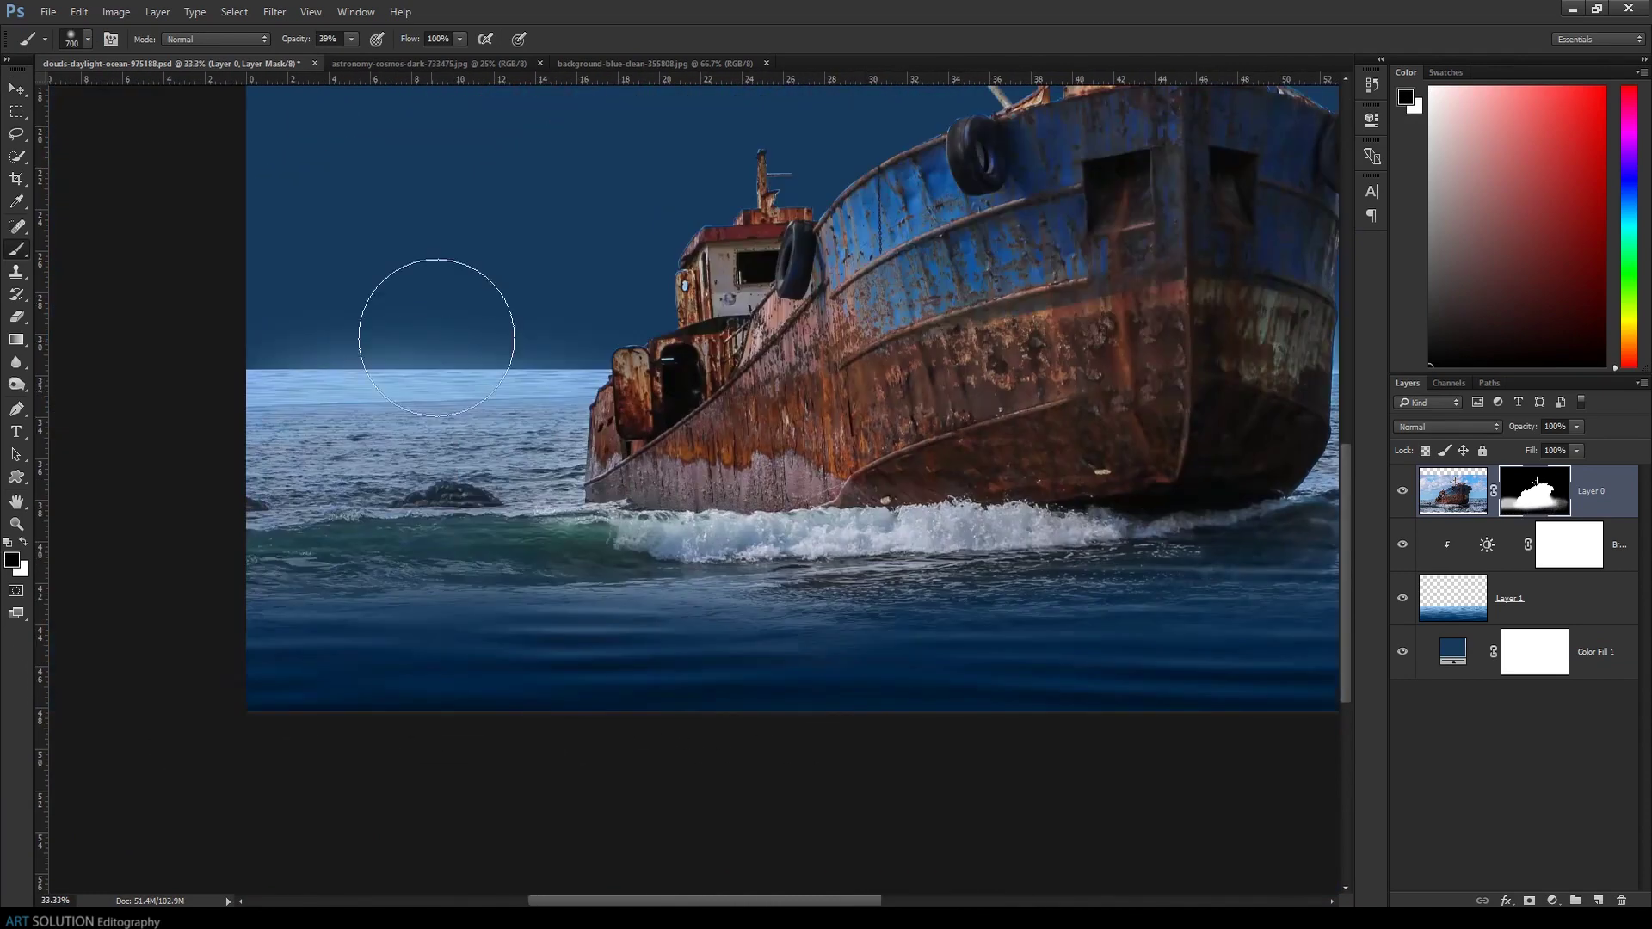
drag(443, 504, 438, 362)
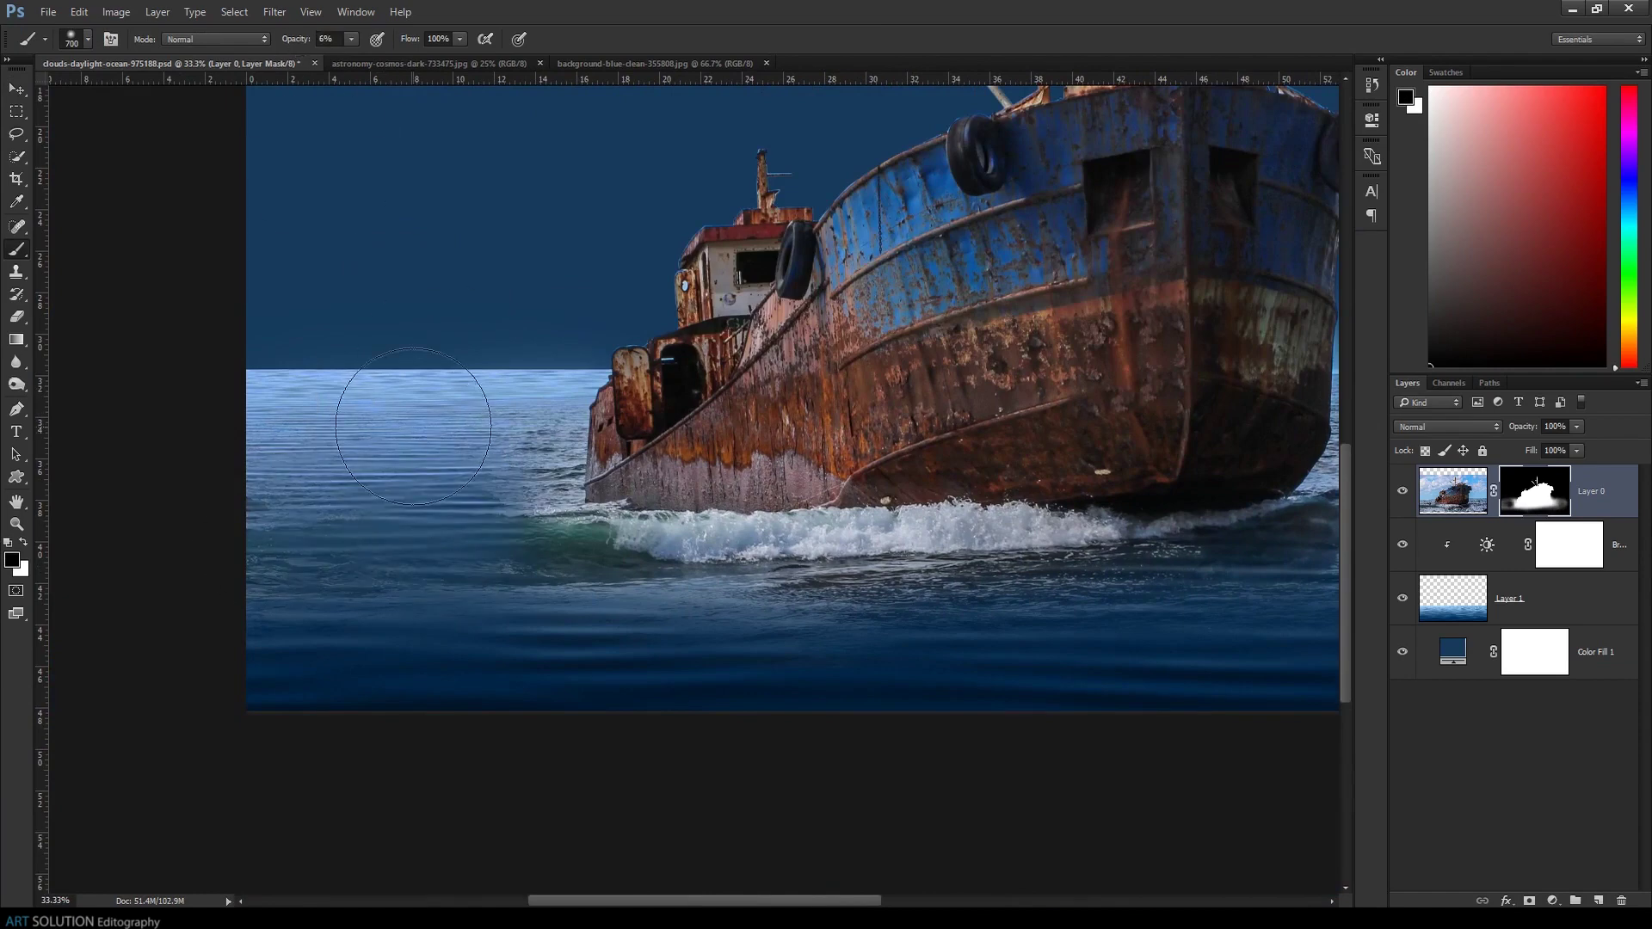
drag(990, 602, 828, 576)
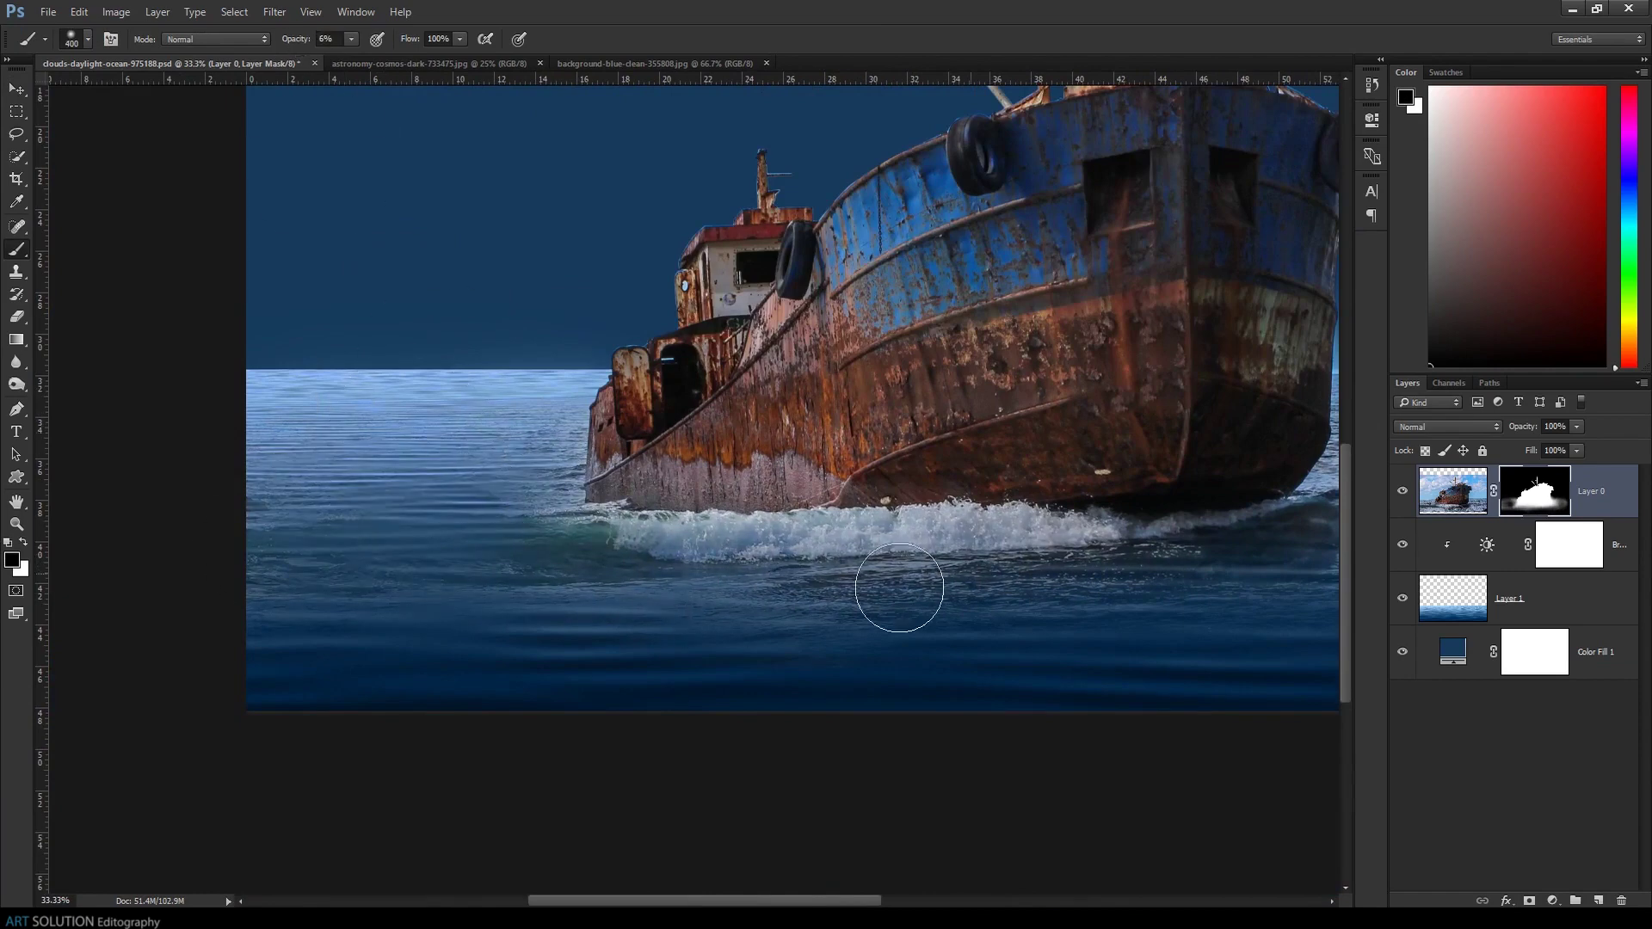
drag(1018, 607, 652, 618)
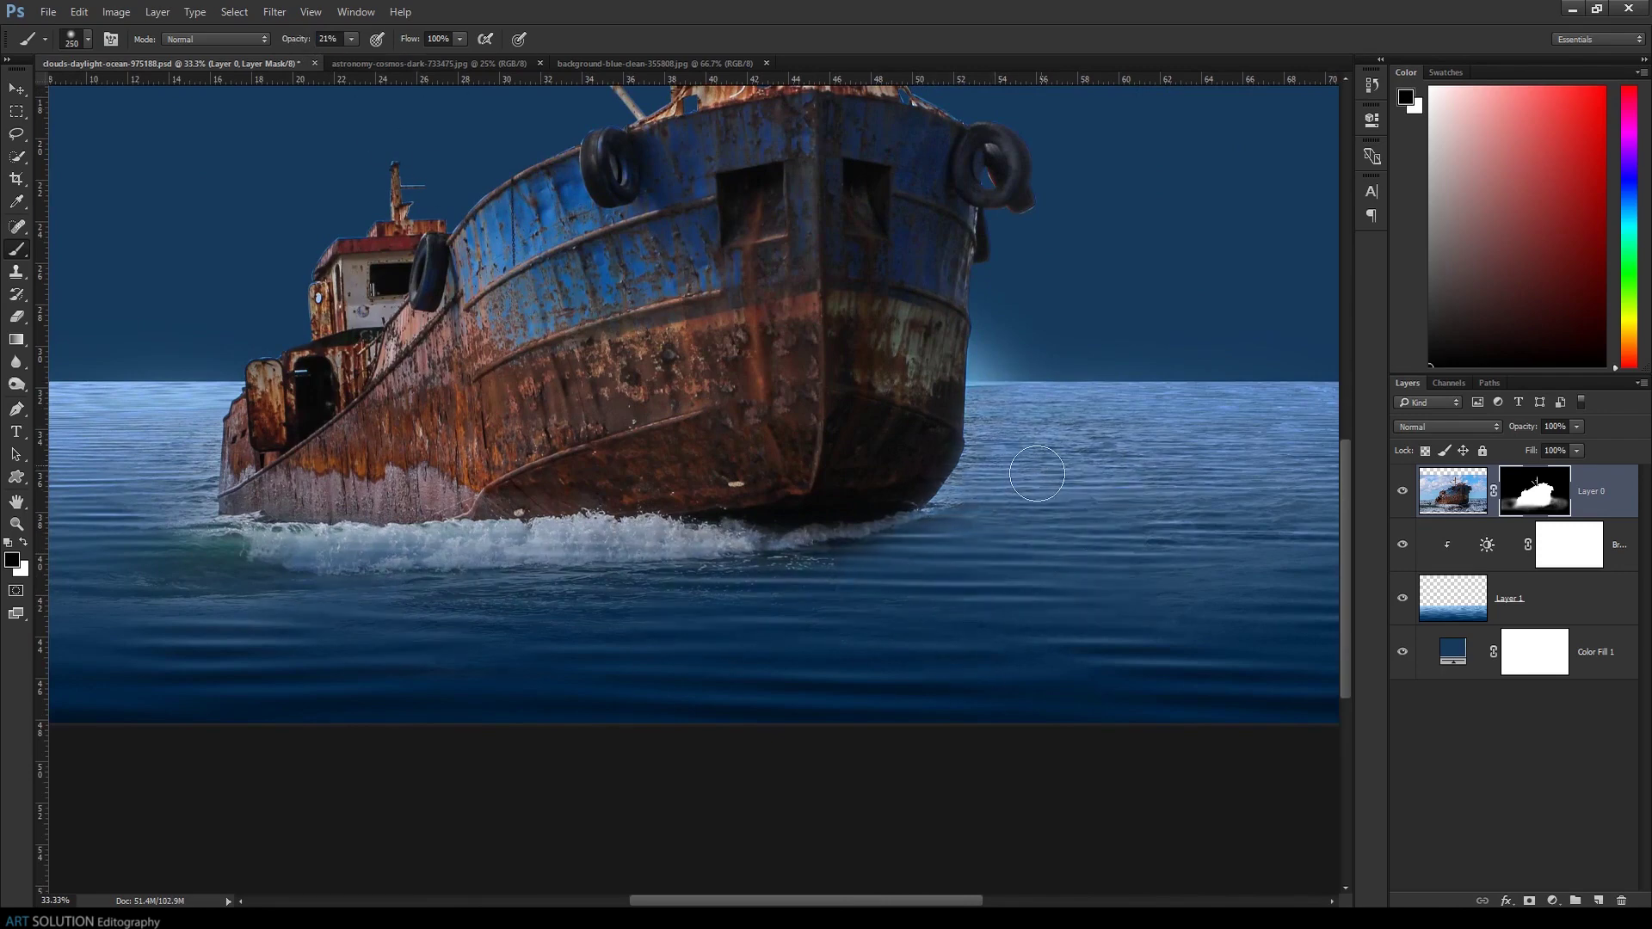
key(ctrl+minus)
key(ctrl+t)
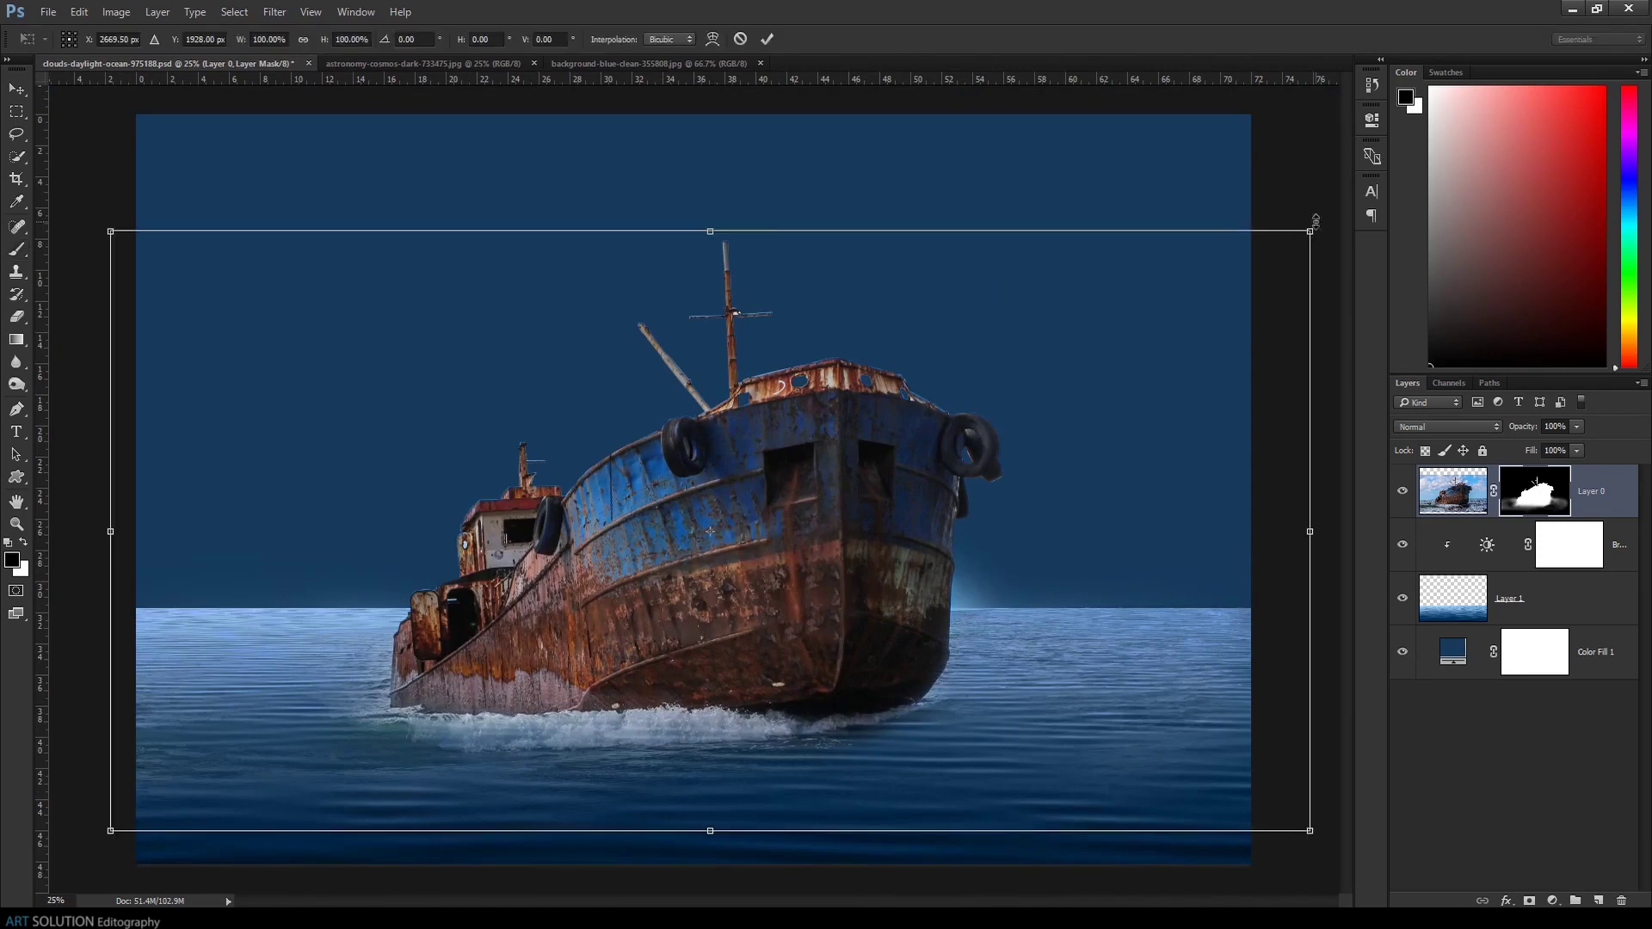
Scale and reposition the ship on the sea with Free Transform
drag(121, 229, 185, 276)
drag(1110, 430, 1115, 445)
key(Return)
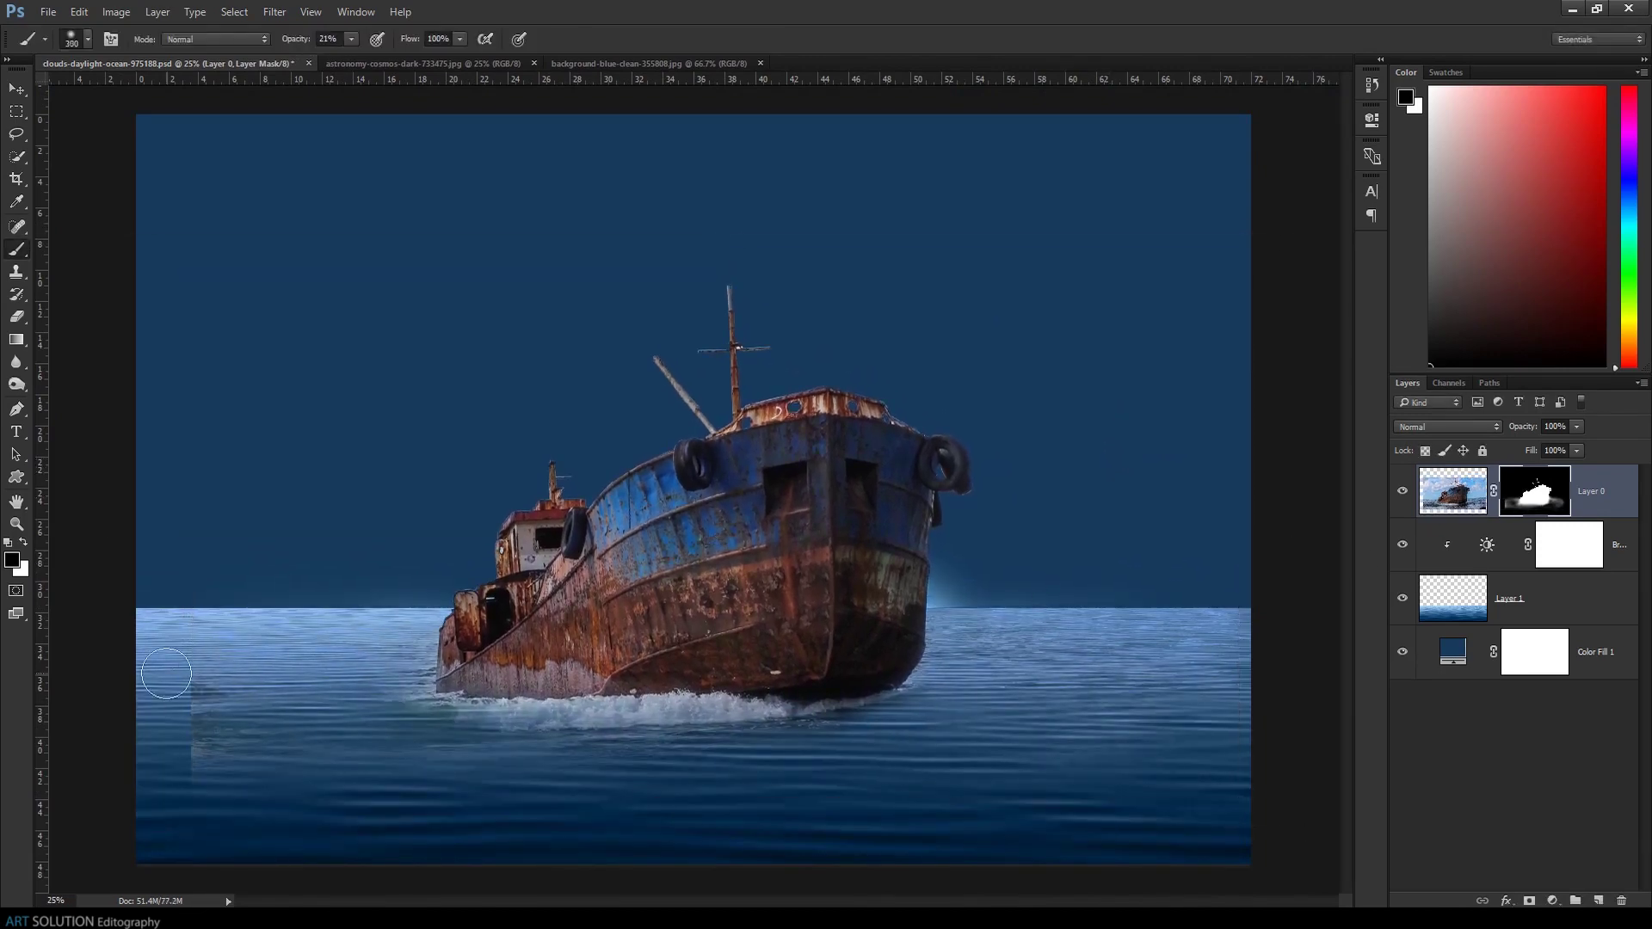
click(1452, 490)
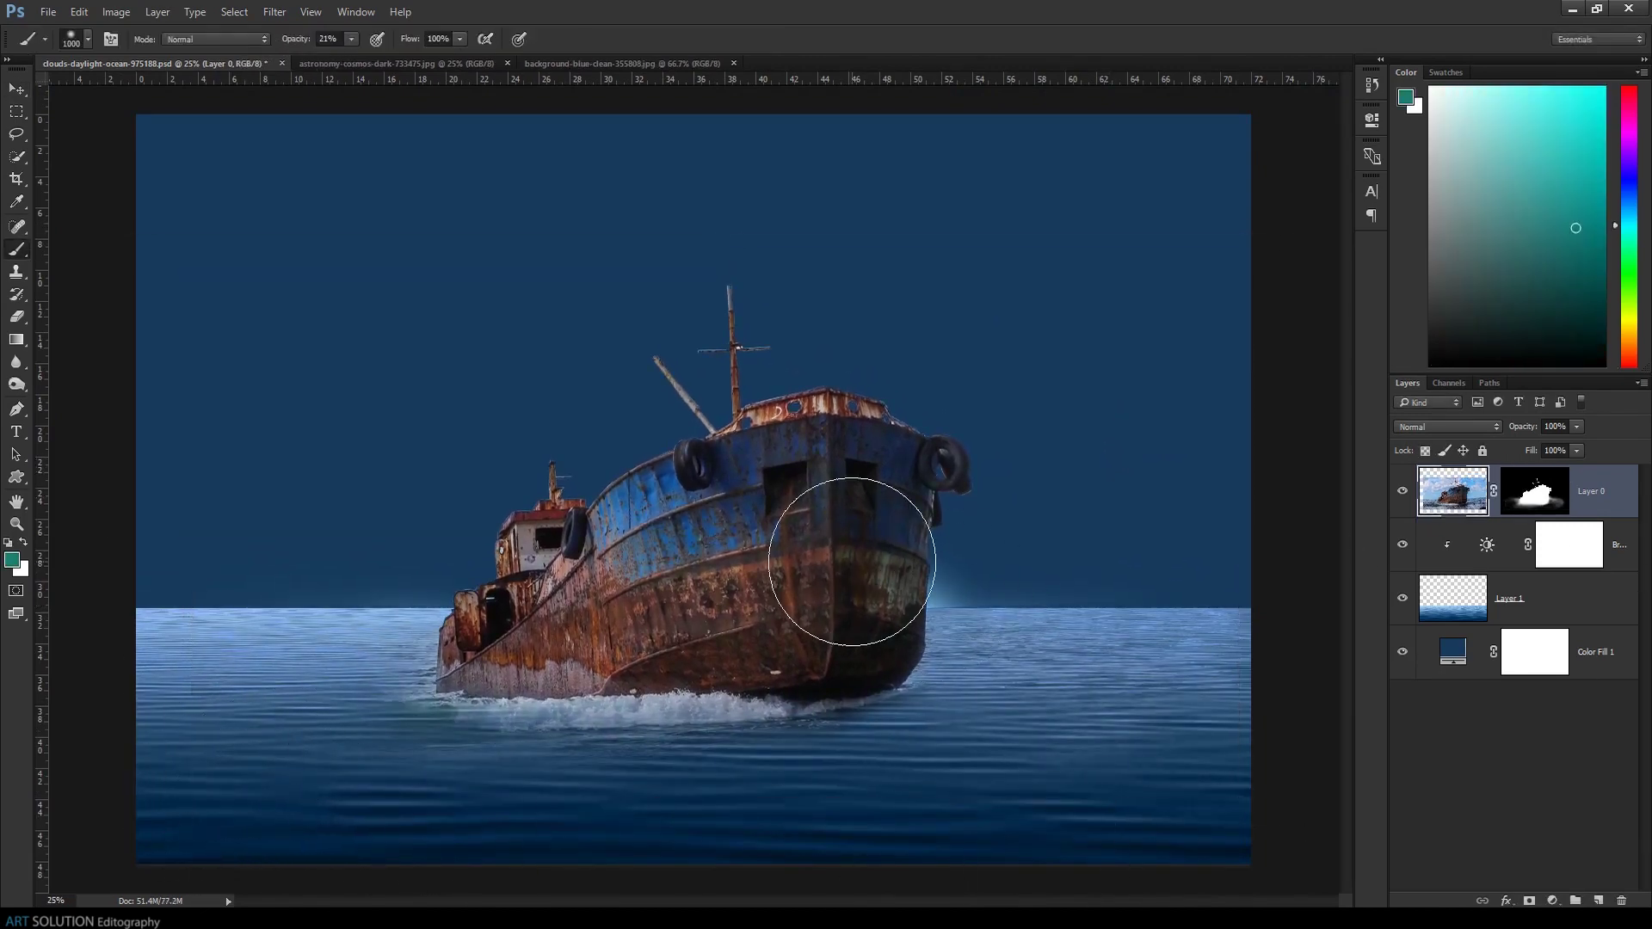
key(ctrl+t)
drag(1226, 368, 1132, 424)
key(Return)
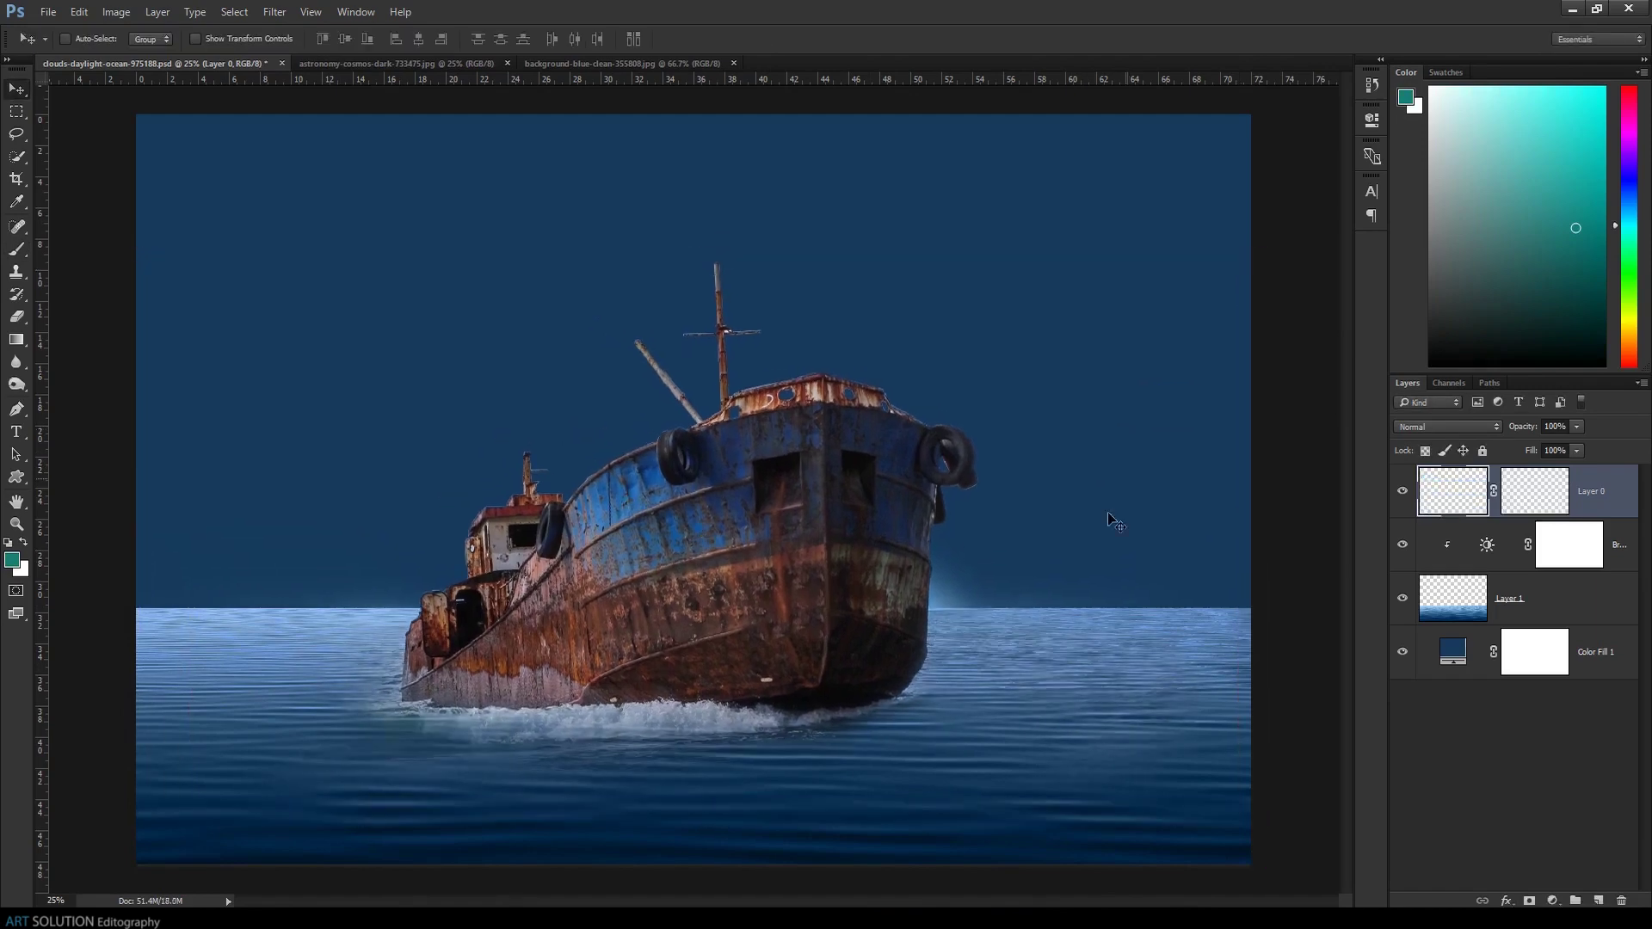
Darken only the ship with a clipped Brightness/Contrast adjustment
click(1552, 899)
click(1581, 585)
click(1222, 400)
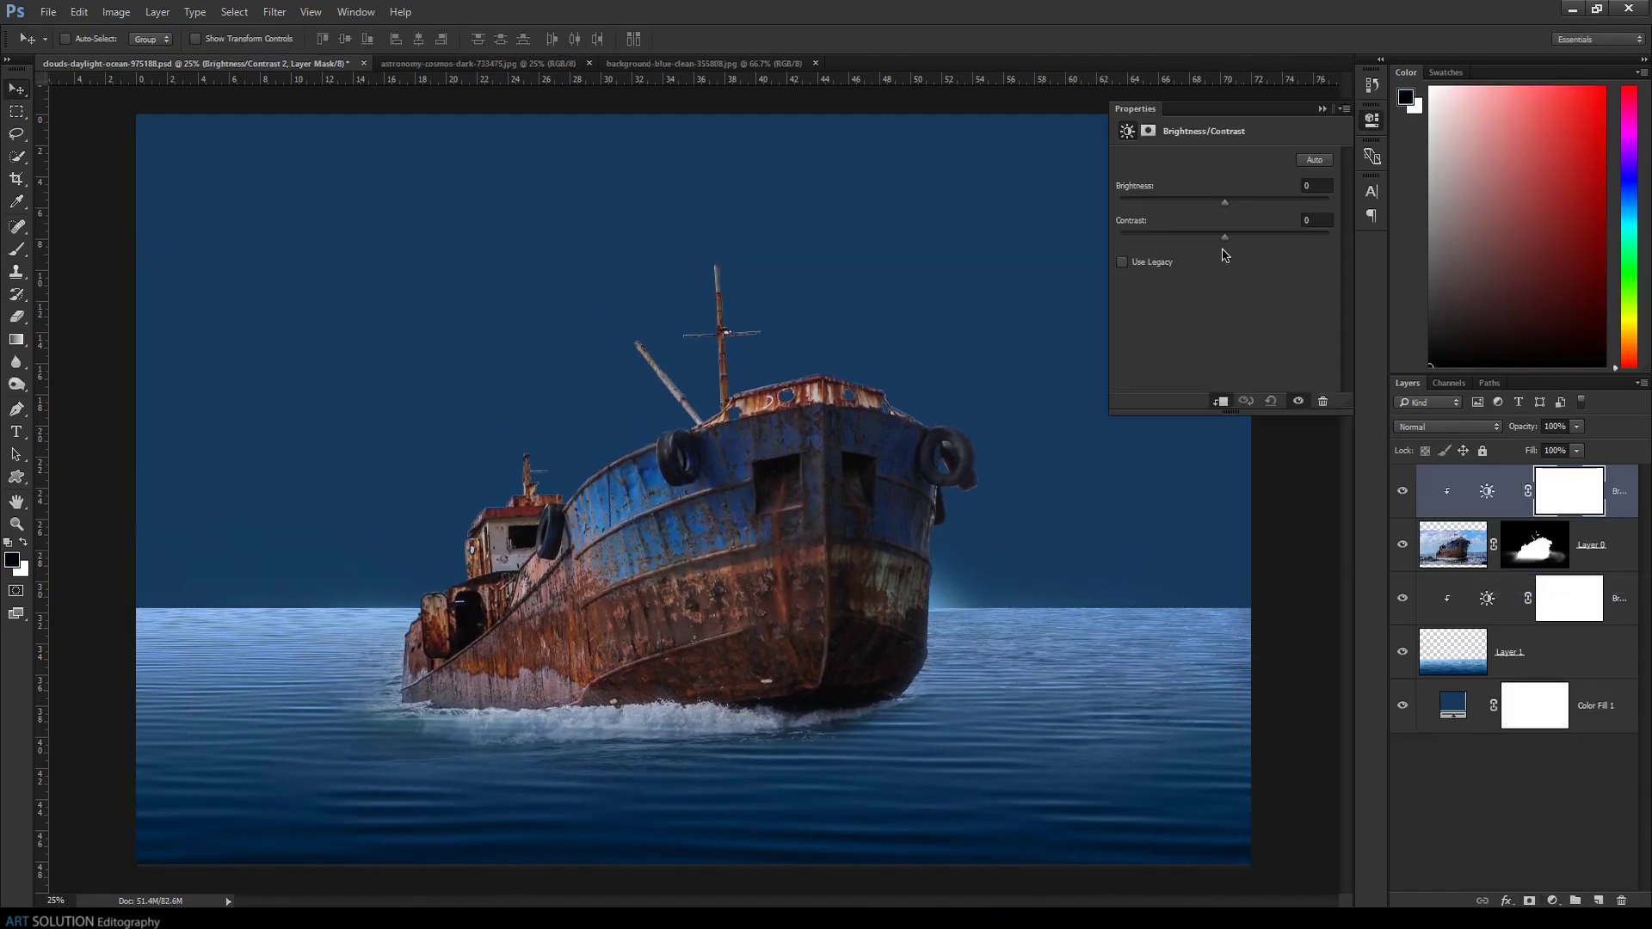
drag(1225, 210, 1188, 211)
Bring the starry night photo into the document above Color Fill 1
click(1549, 705)
click(435, 62)
drag(602, 430, 752, 467)
Scale the starry sky image to fill the canvas
key(ctrl+minus)
key(ctrl+t)
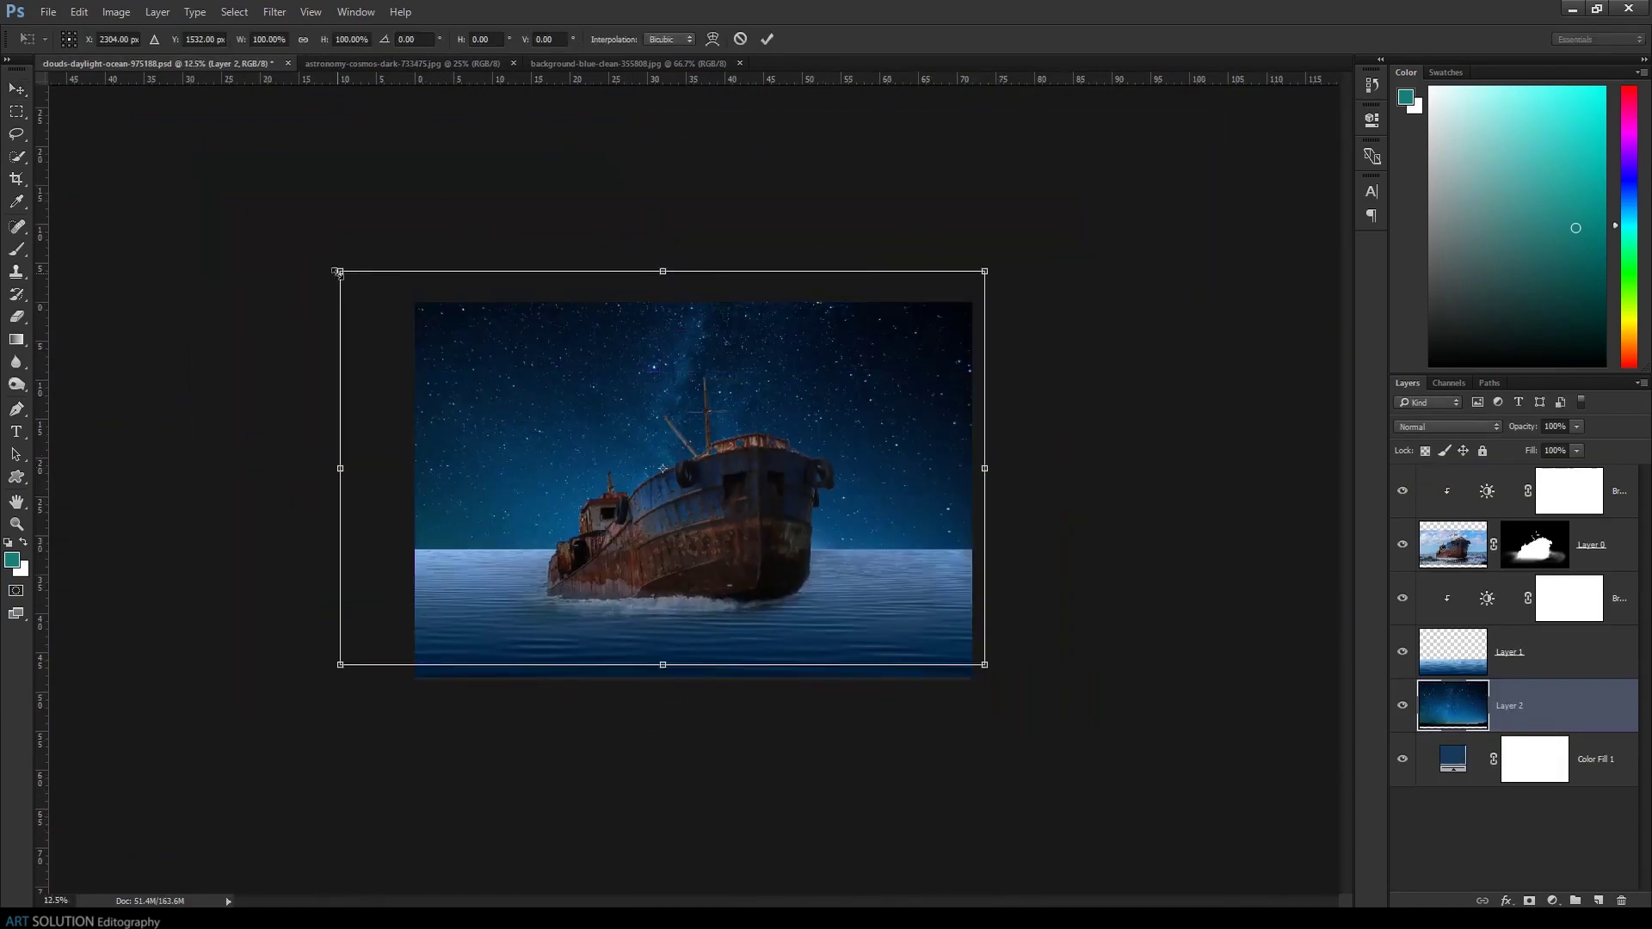
drag(339, 266, 435, 375)
key(Return)
key(ctrl+plus)
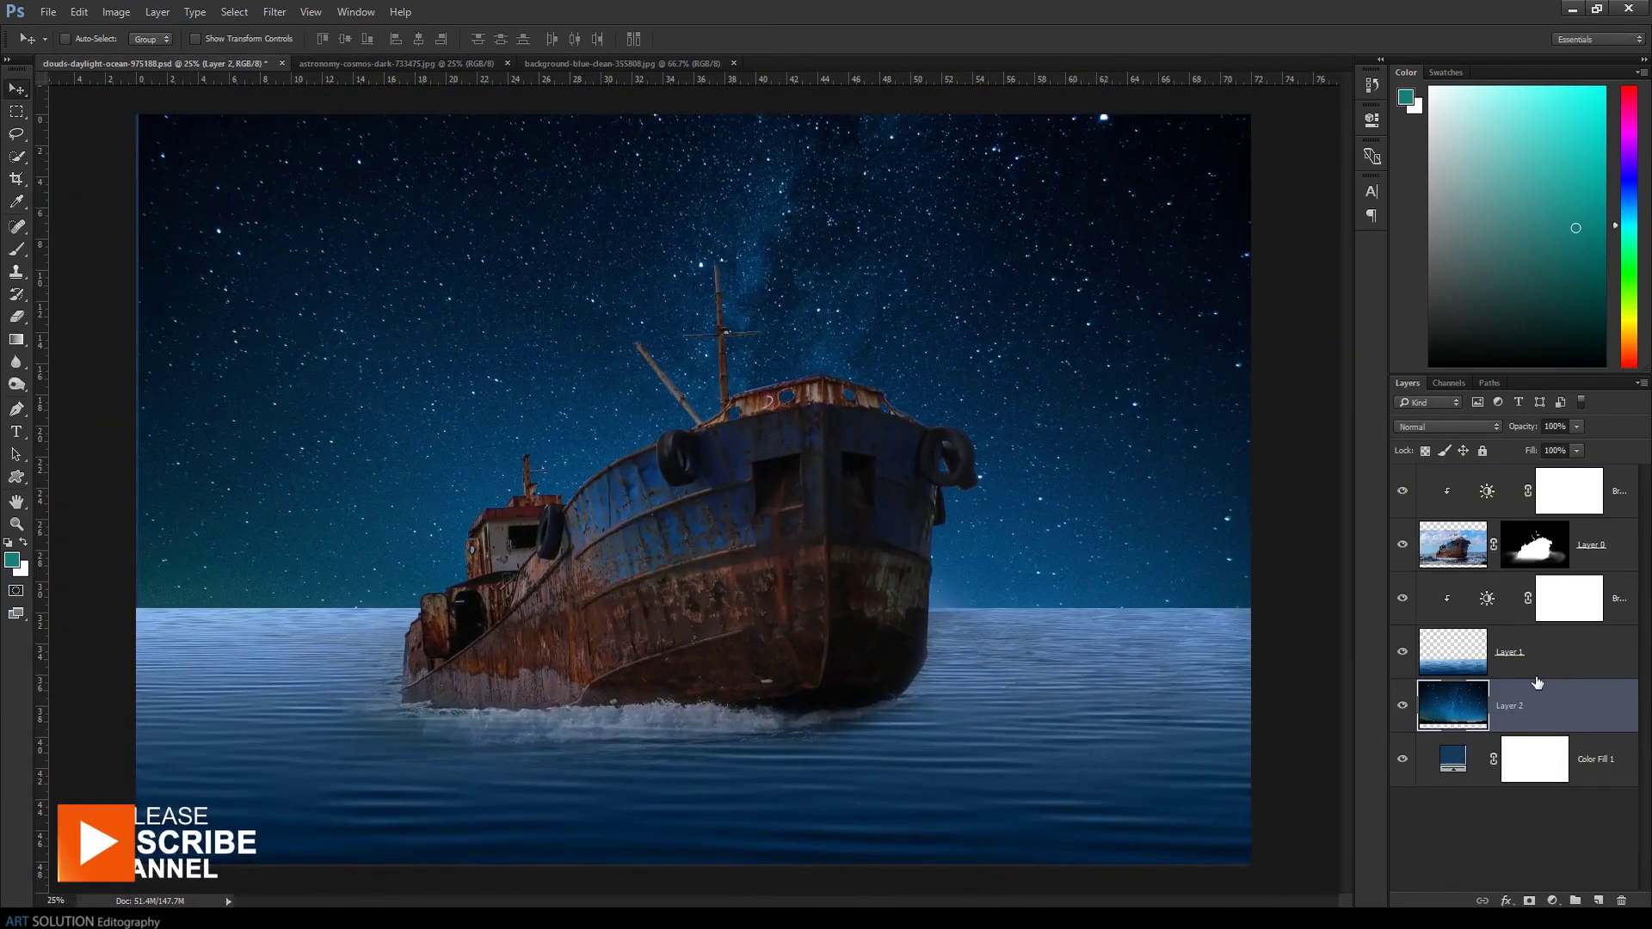
Mask the water layer with a black-white gradient so its top edge fades into the sky
click(1528, 900)
key(d)
key(g)
drag(717, 551, 717, 688)
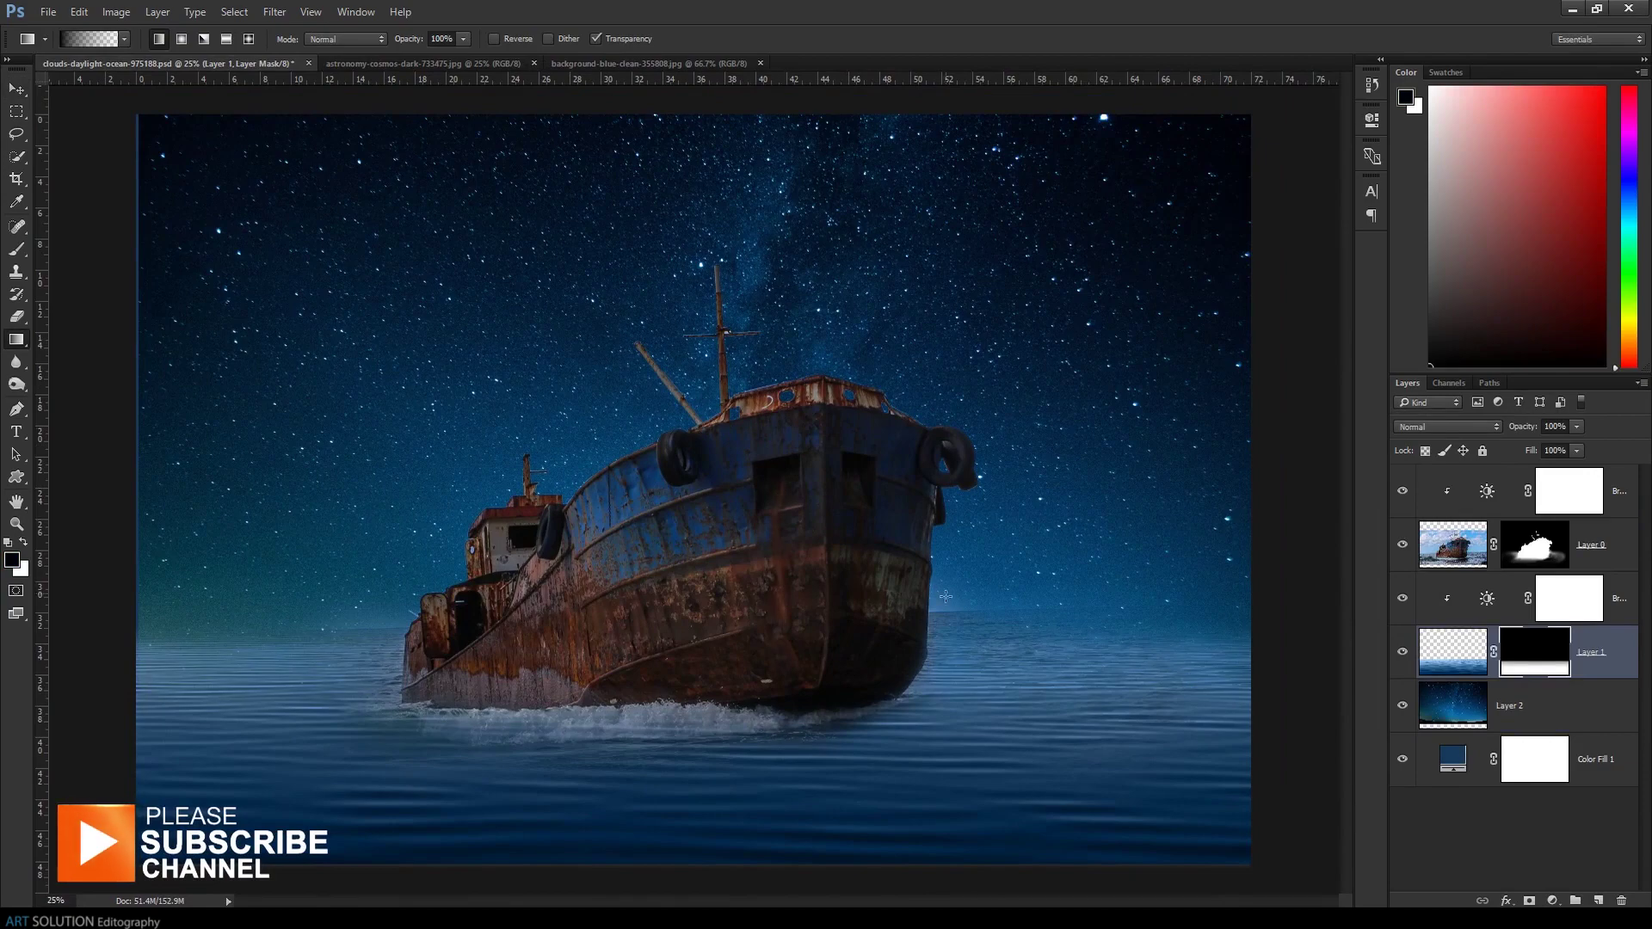
key(ctrl+minus)
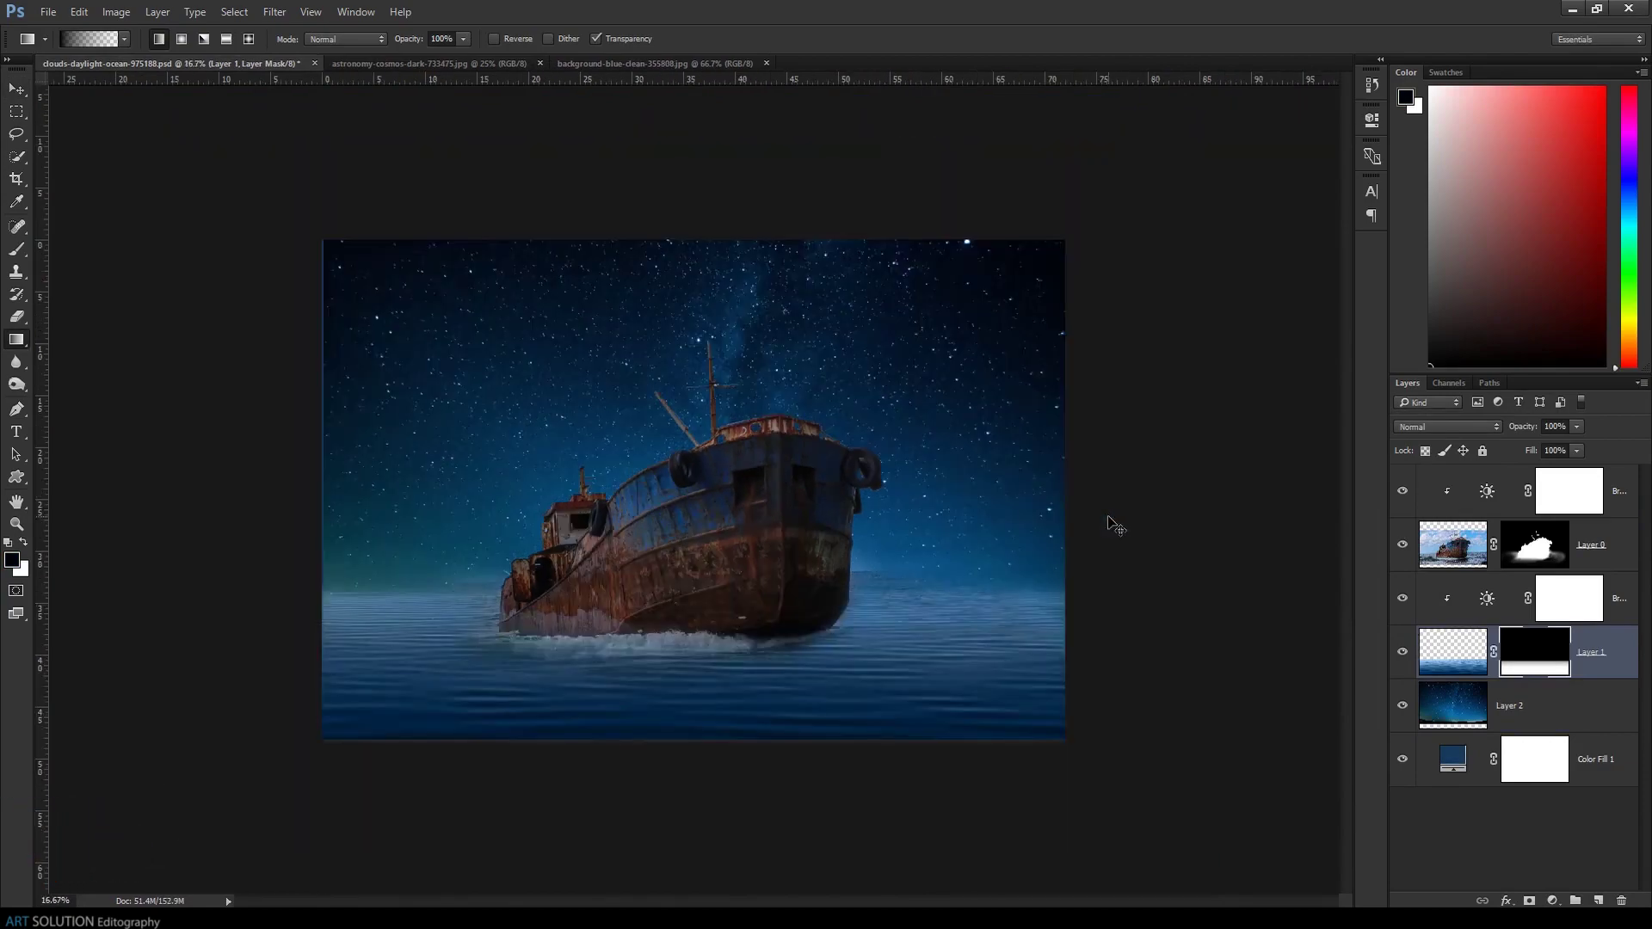
key(ctrl+plus)
click(1540, 706)
Heavily darken the starry sky with a clipped Brightness/Contrast adjustment
click(1553, 900)
click(1555, 579)
click(1220, 401)
drag(1224, 201, 1097, 210)
Darken the ship much further with its Brightness/Contrast adjustment
click(1486, 598)
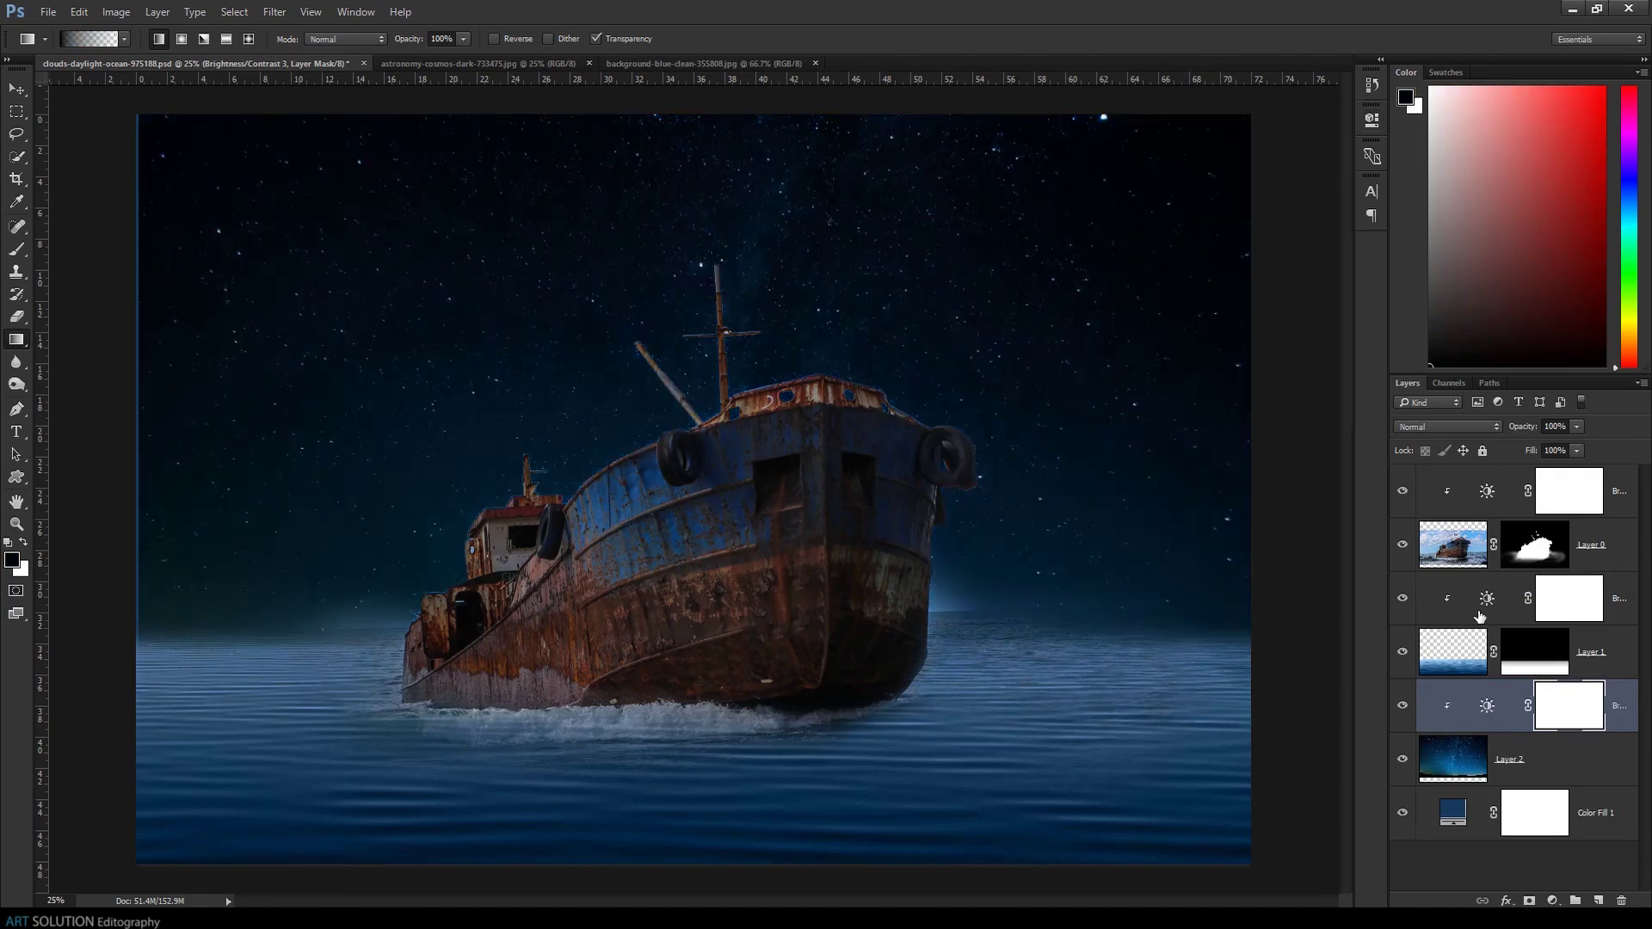
click(1487, 492)
drag(1181, 201, 1109, 203)
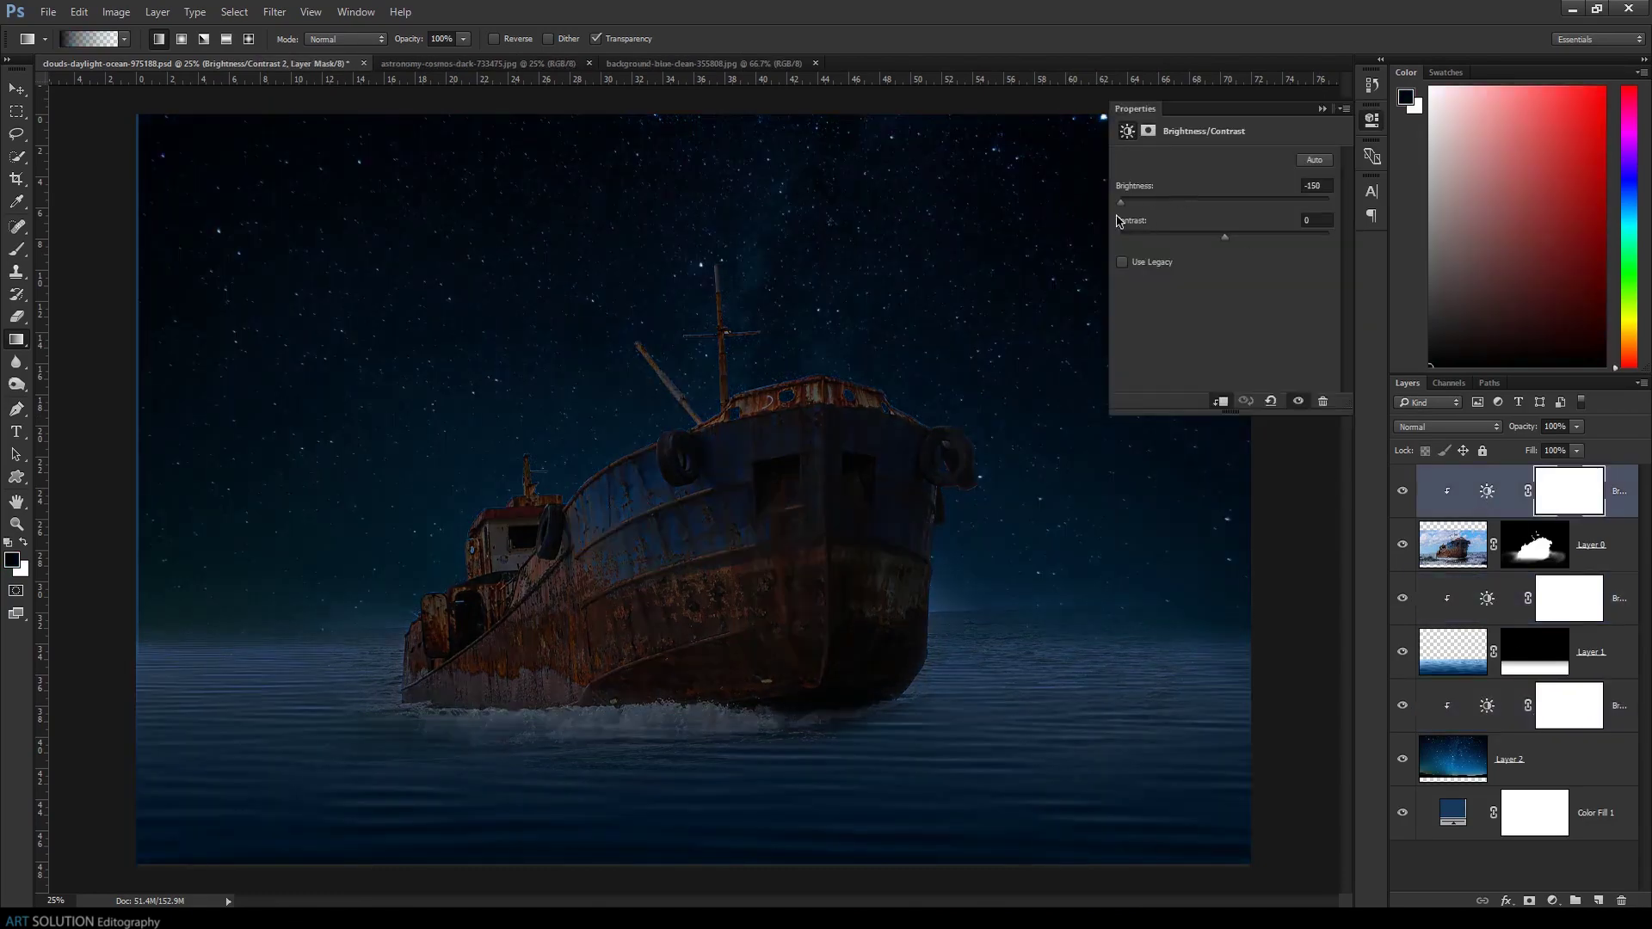
click(1257, 179)
Mask the sky and water brightness adjustments with radial gradients centred on the ship
click(1518, 723)
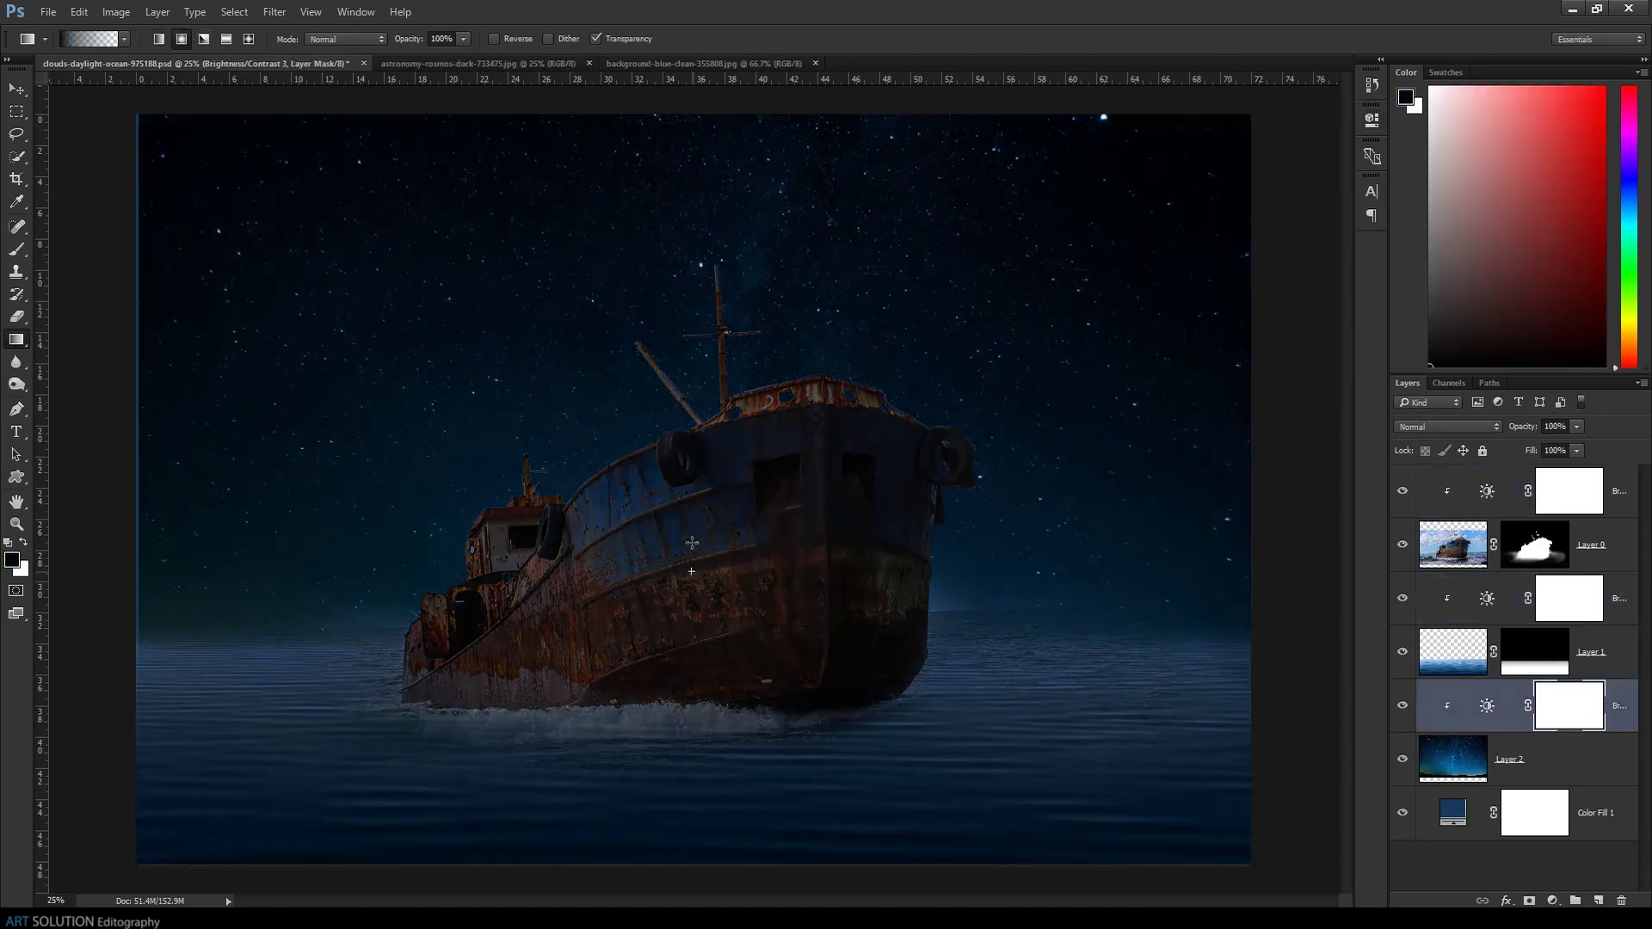
drag(692, 572, 719, 111)
click(1569, 597)
drag(731, 534, 767, 890)
drag(737, 590, 921, 869)
drag(756, 469, 860, 886)
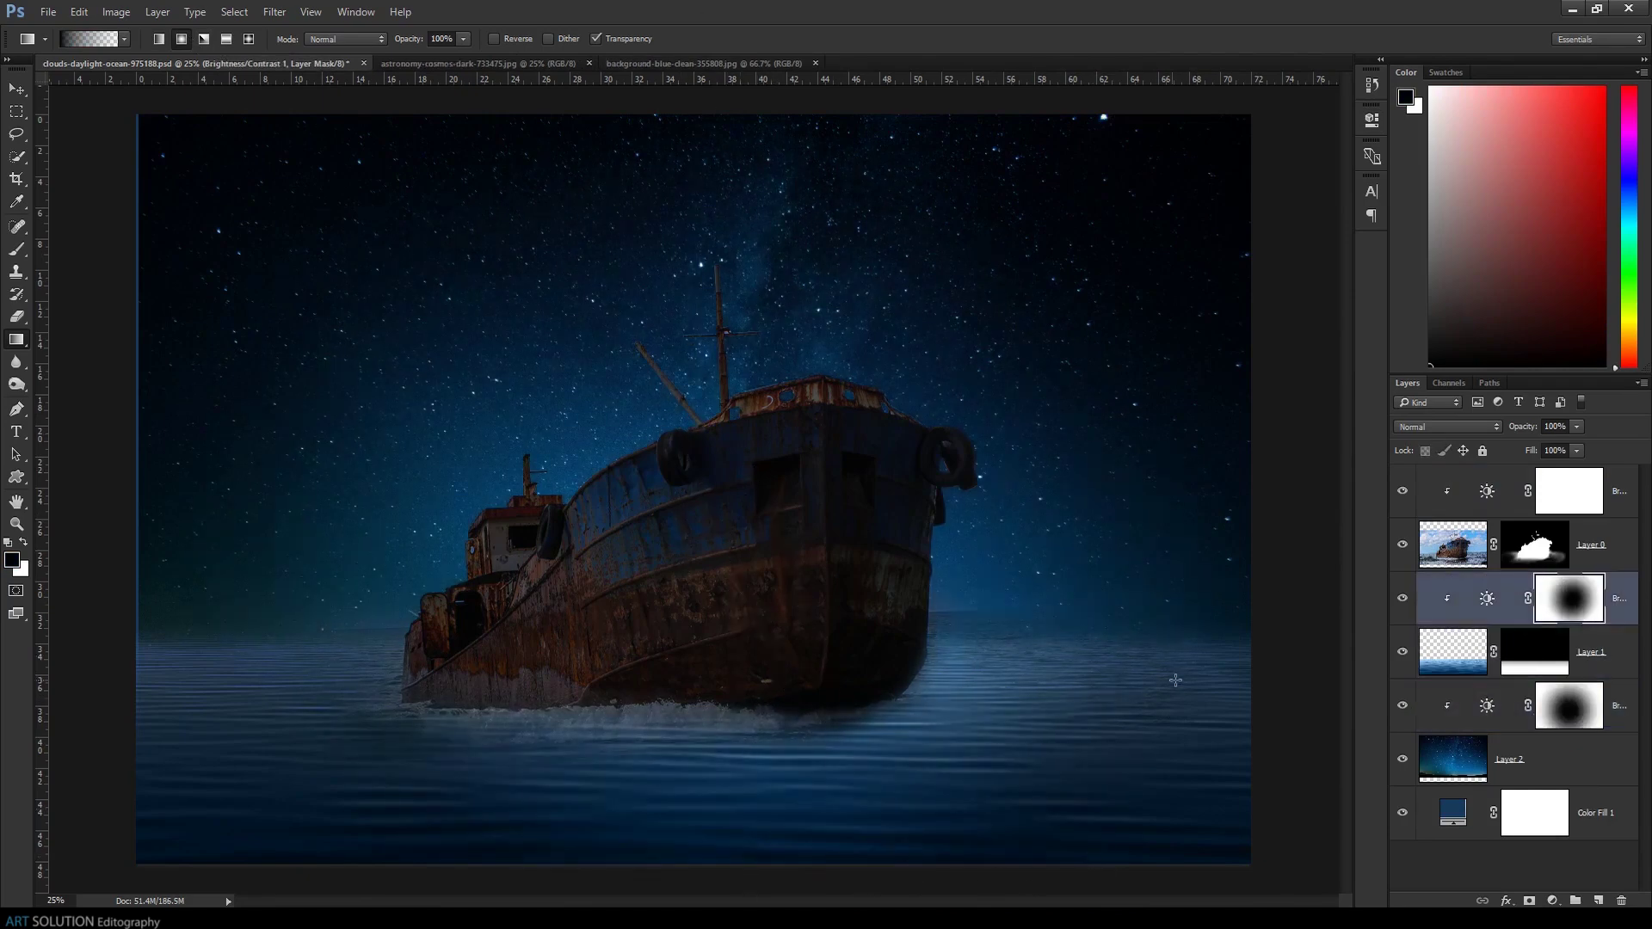
Shape the ship's brightness mask with a gradient and soft brush so the bow lights up
click(1569, 490)
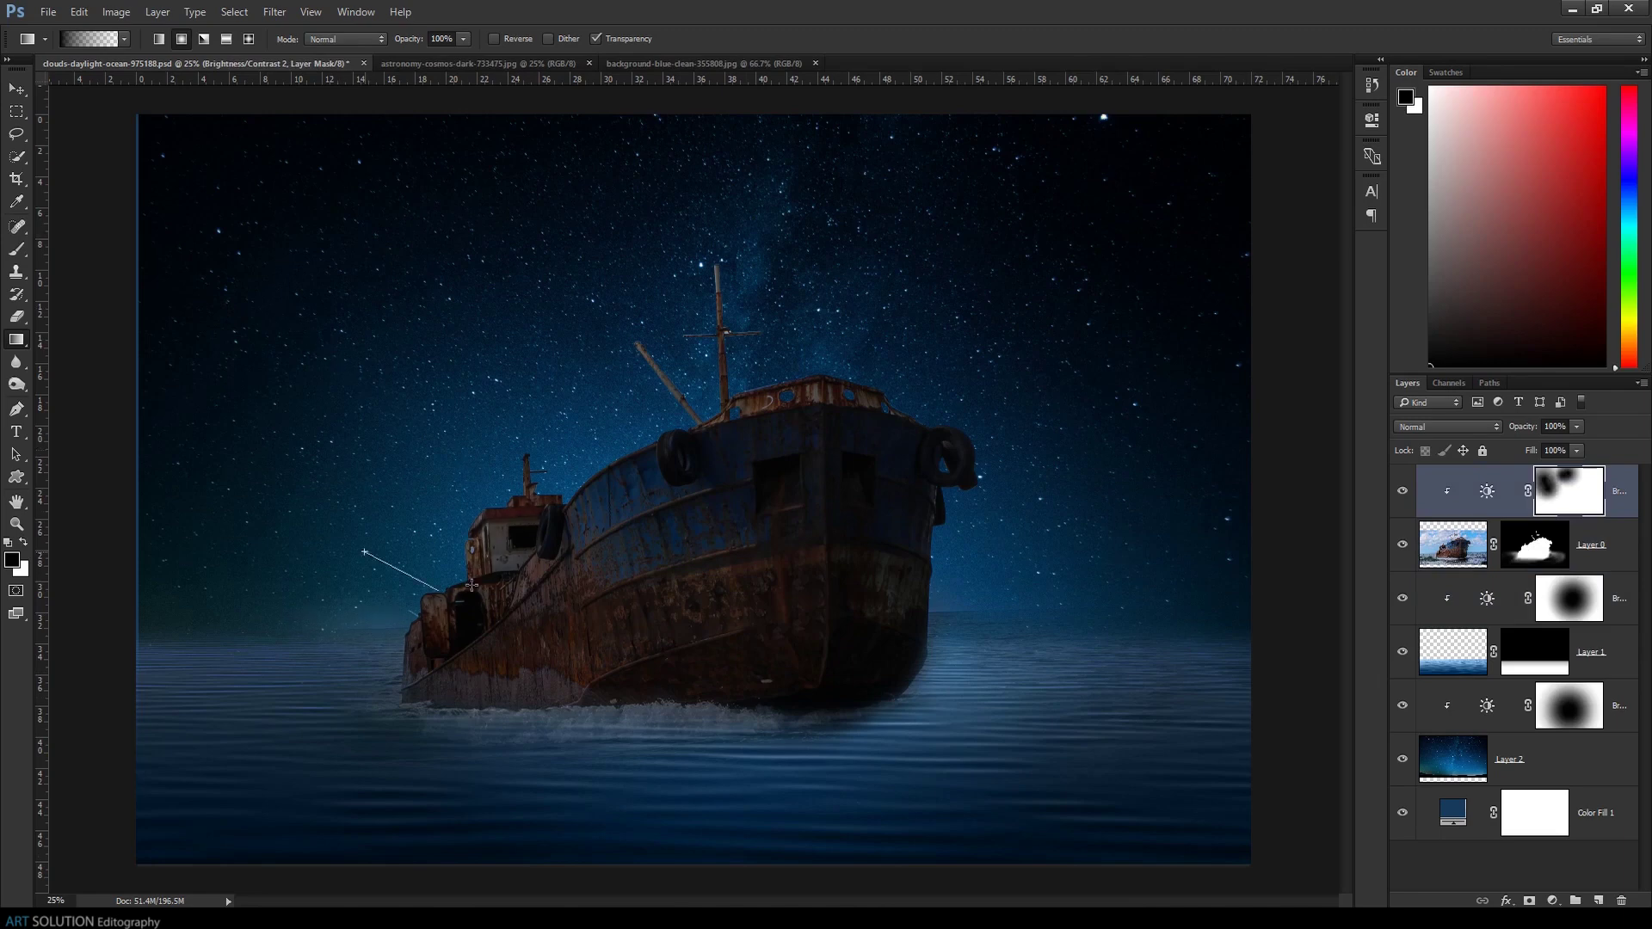
drag(661, 458, 942, 353)
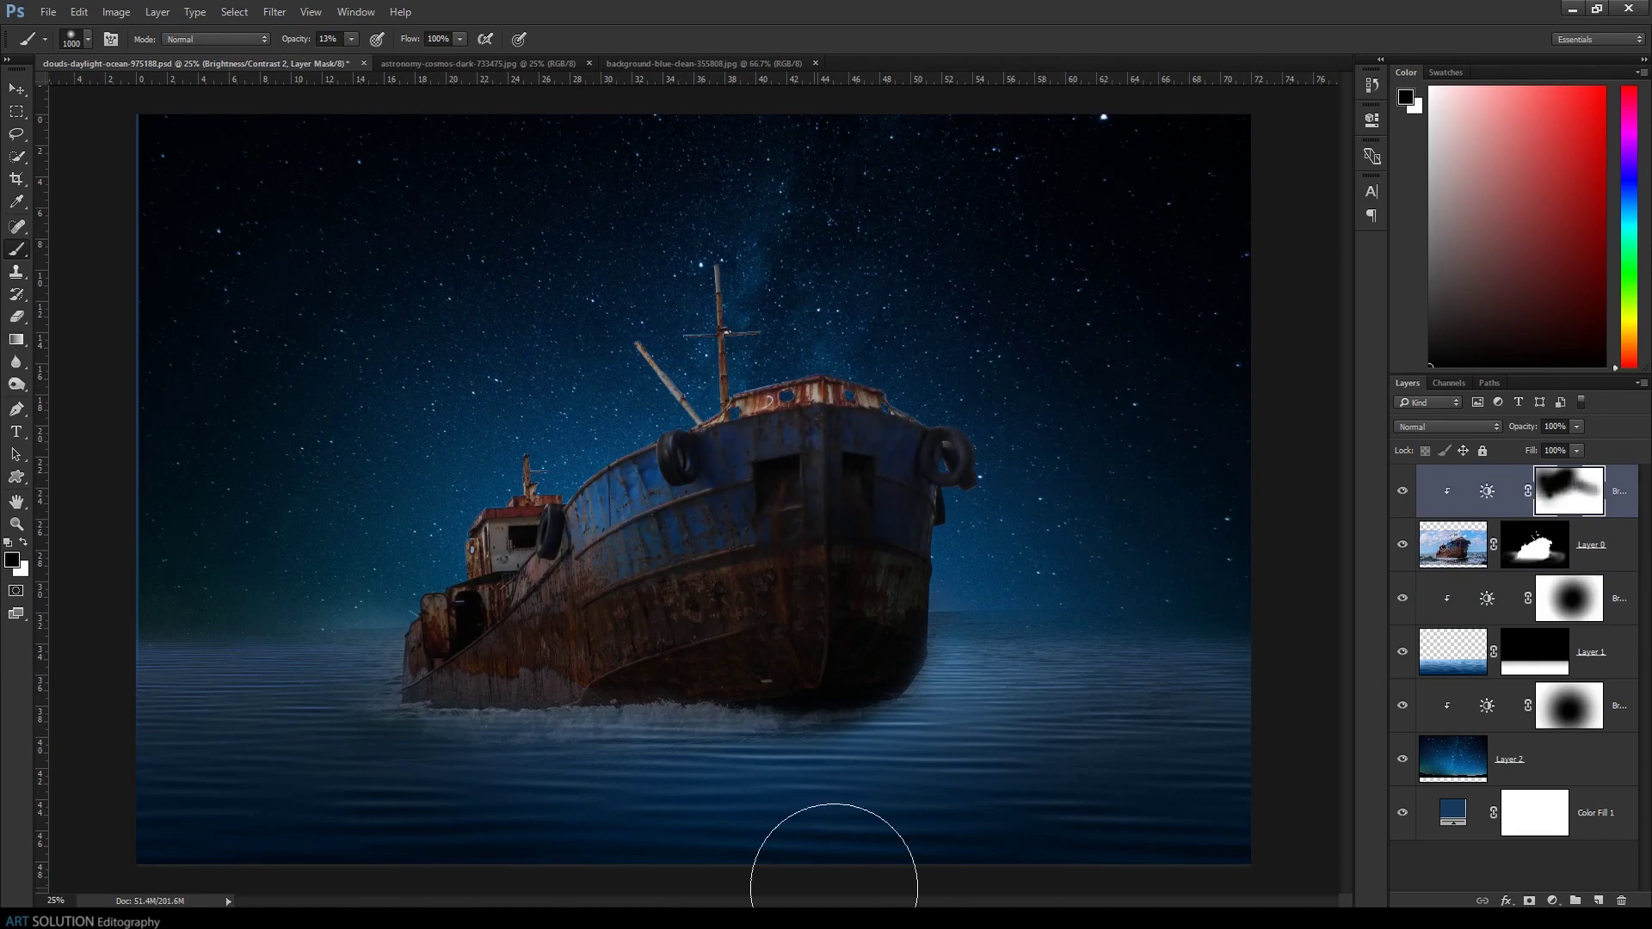
drag(988, 737, 1003, 752)
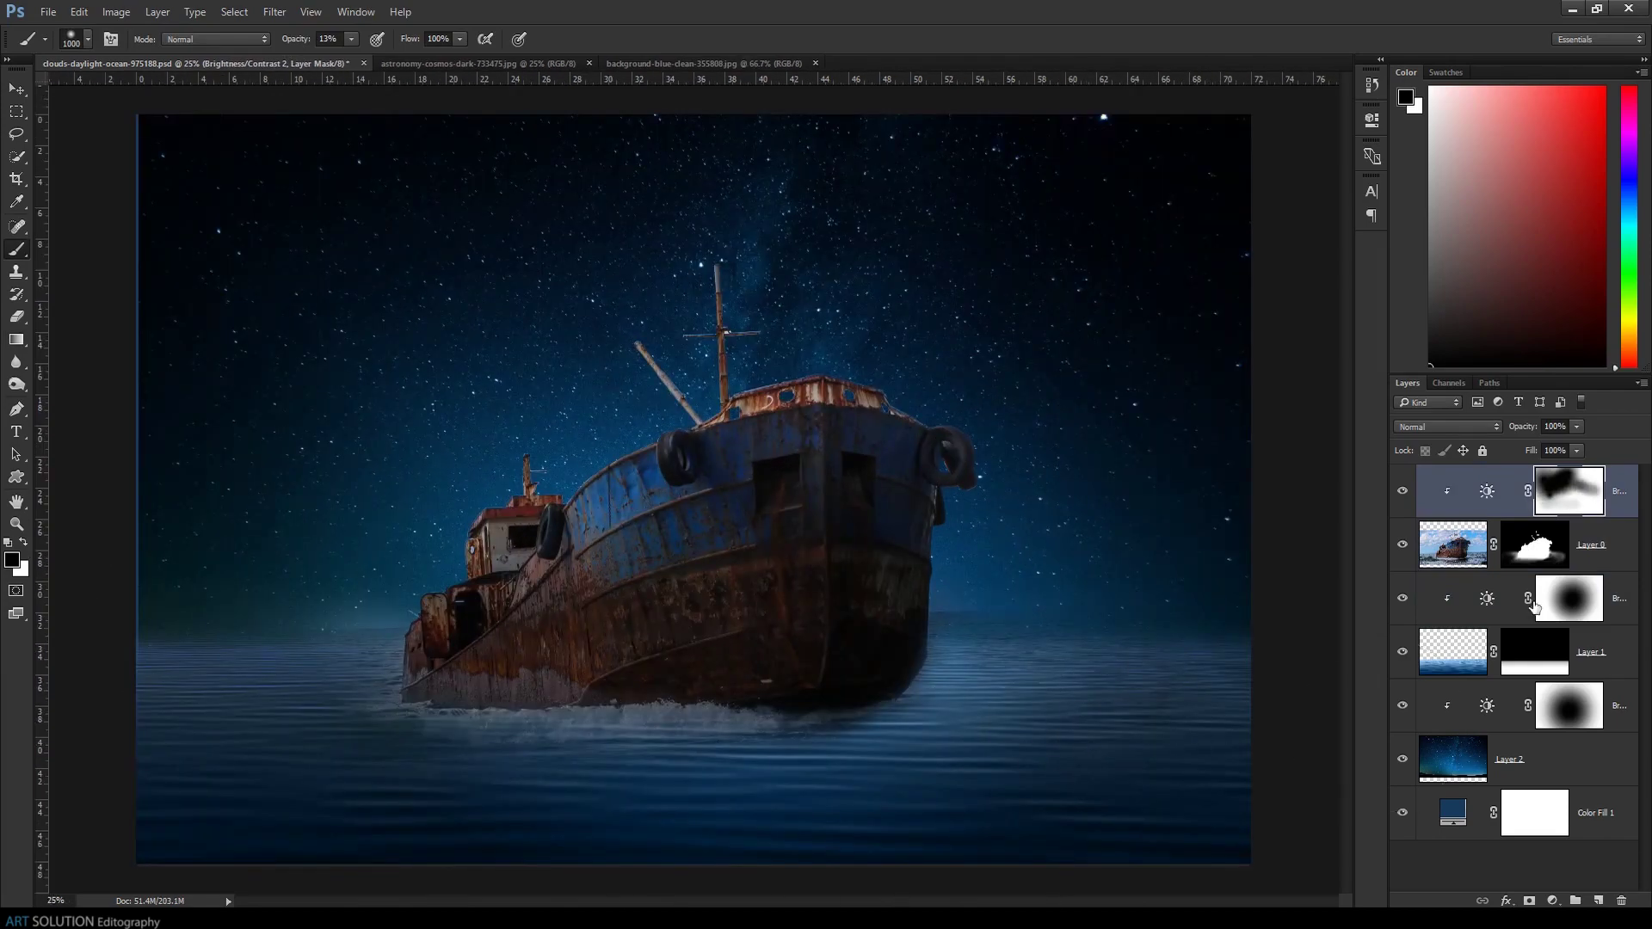
click(1556, 653)
Add a 50% gray Overlay layer clipped to the sea, dodge it, and set opacity to 19%
key(ctrl+shift+alt+n)
click(1575, 228)
key(shift+F5)
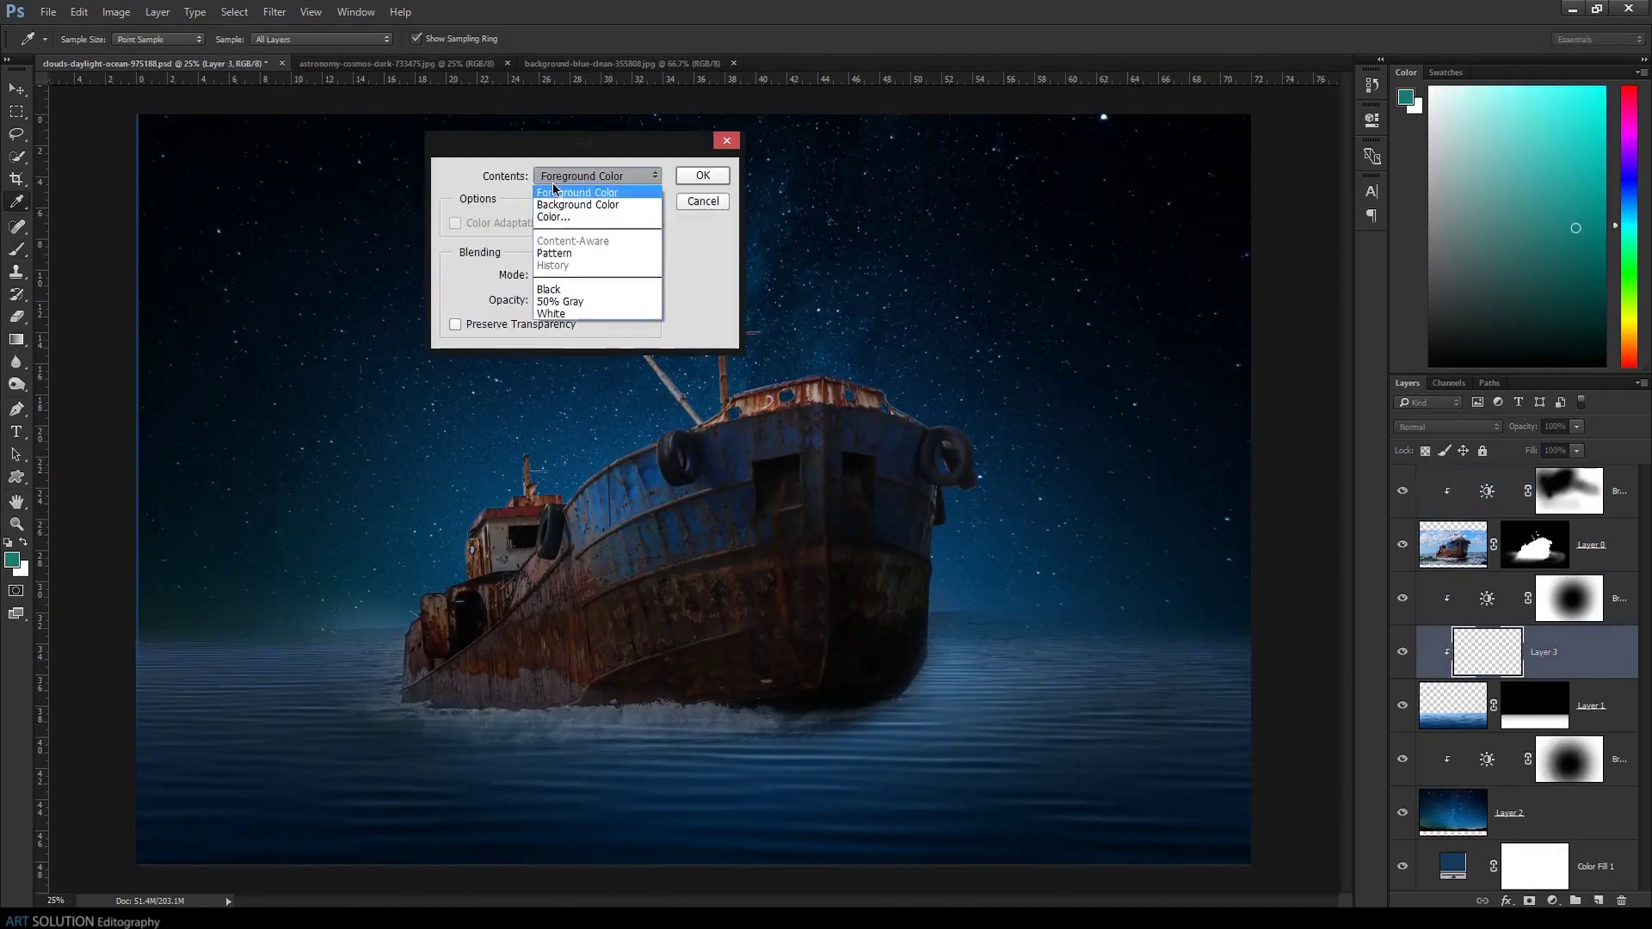
click(594, 306)
key(Return)
click(1448, 427)
click(1428, 614)
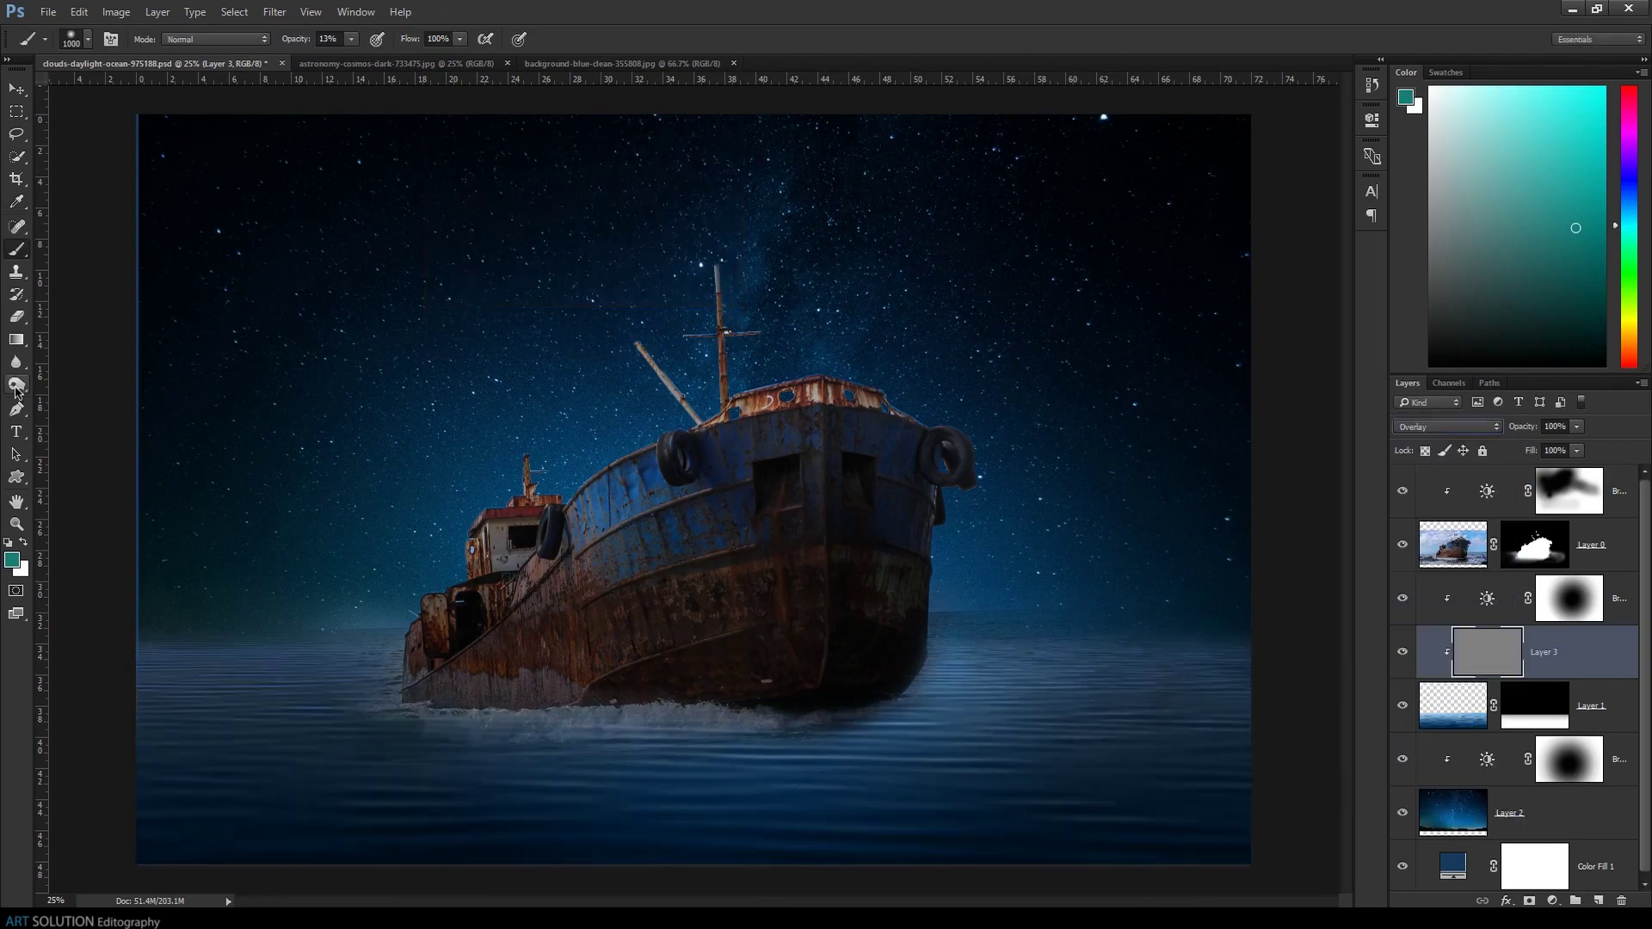
click(17, 384)
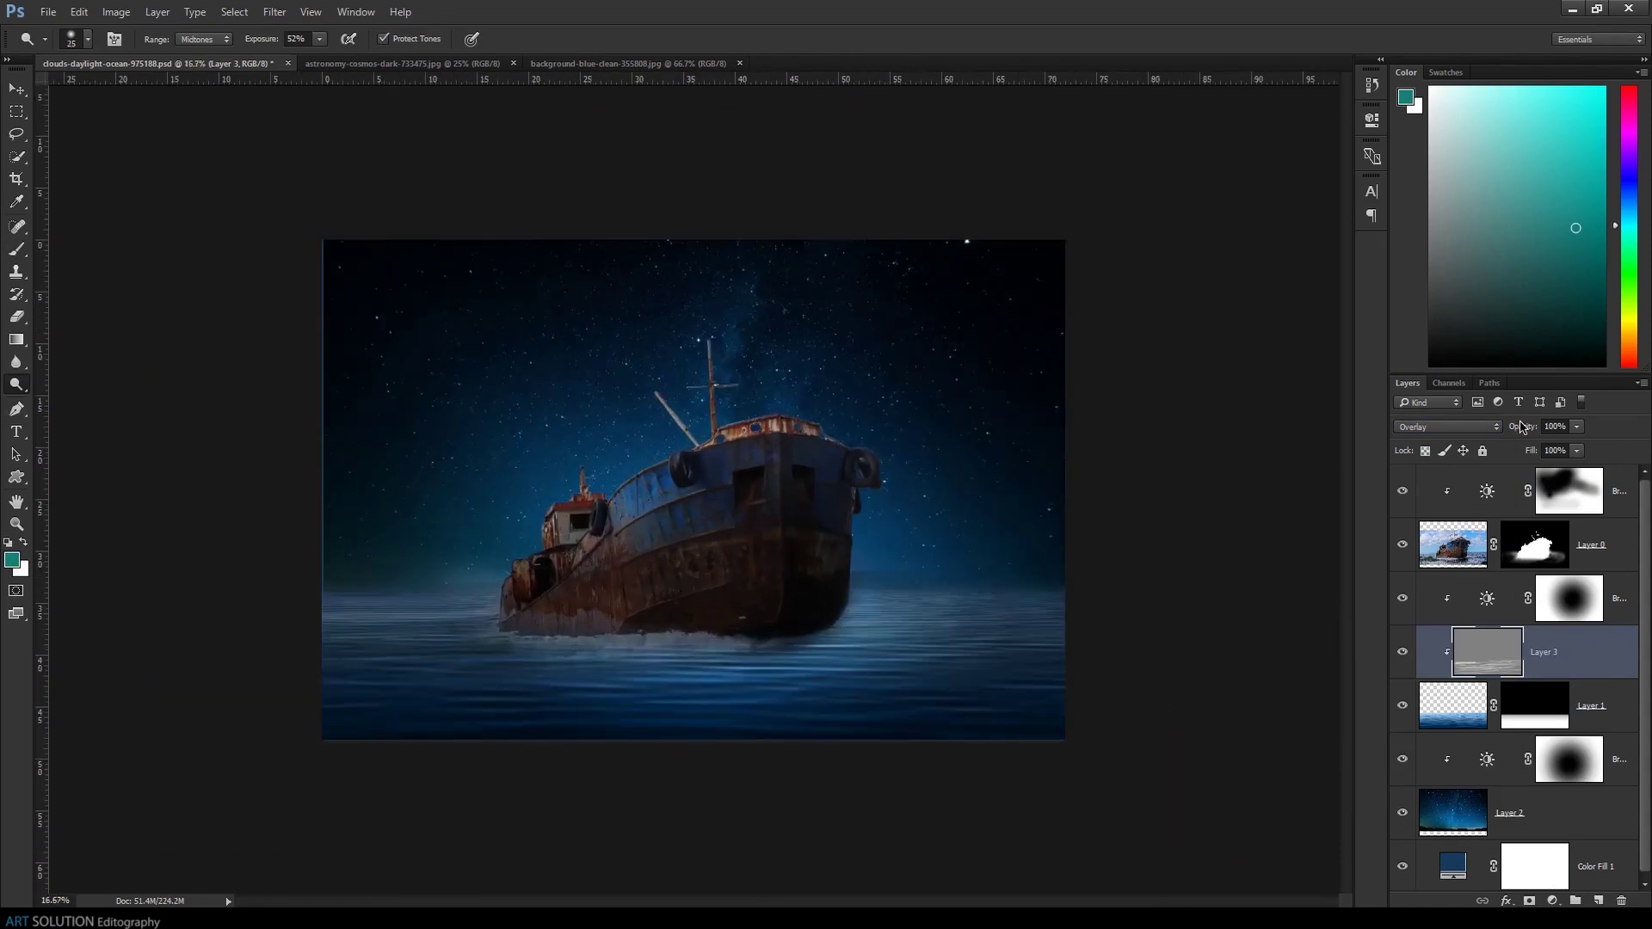
key(1)
key(9)
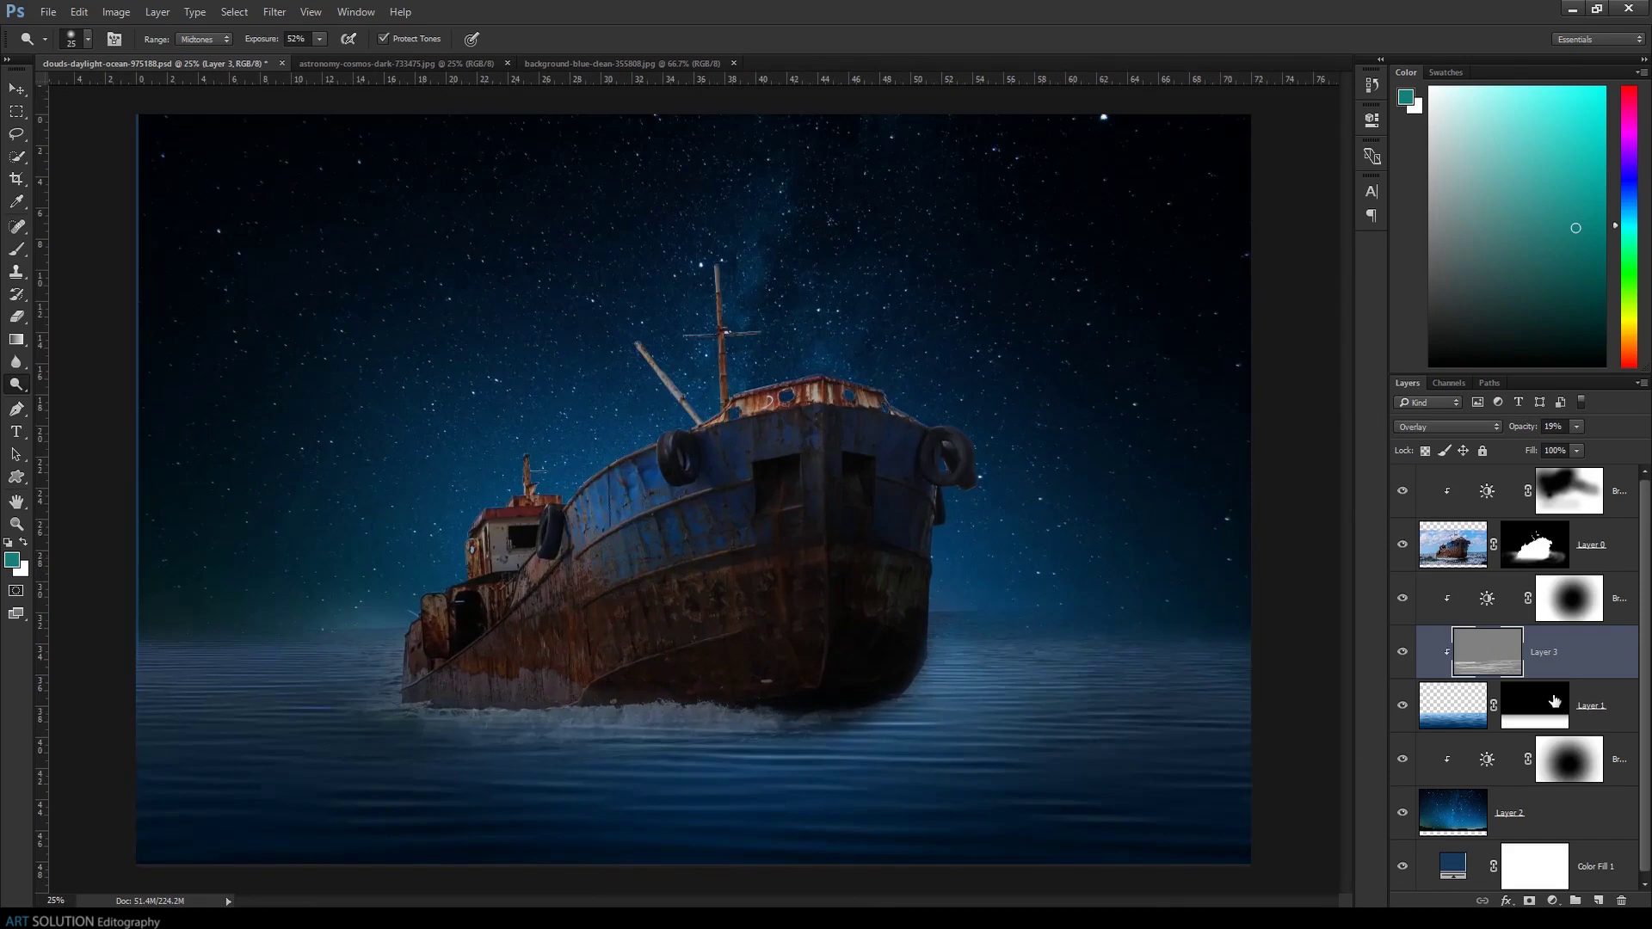
Add a new empty layer at the top of the stack and choose a brush preset
click(1463, 490)
key(ctrl+shift+alt+n)
key(b)
right_click(271, 610)
key(Escape)
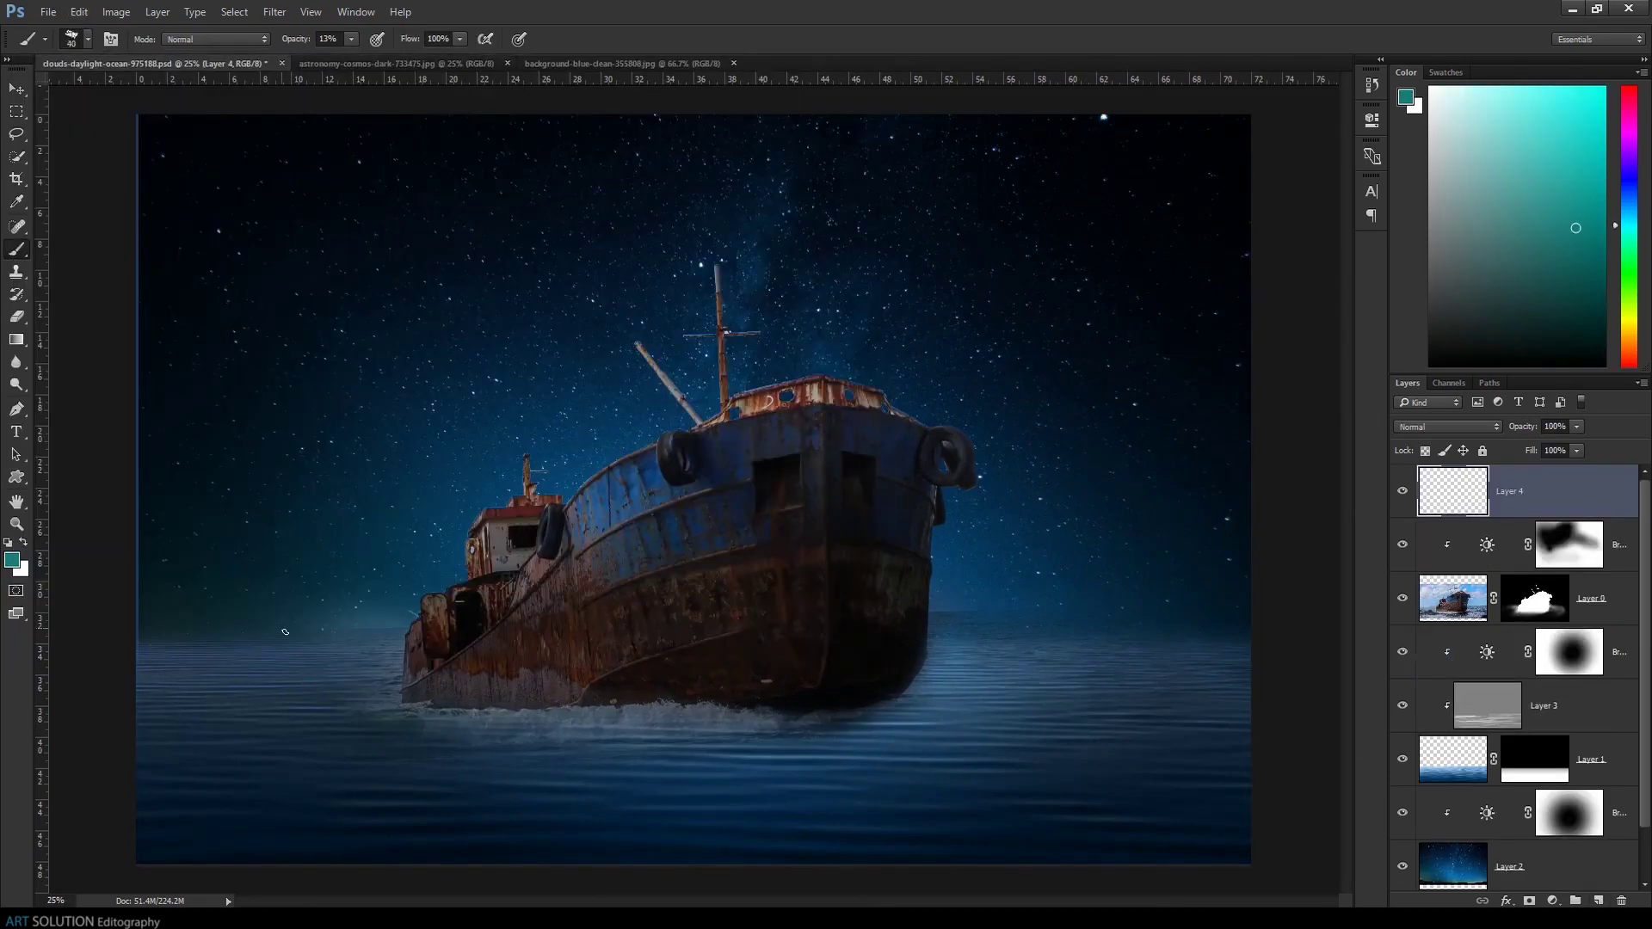
Paint white and dark blue fog across the lower sea on Layer 4 and soften it with Gaussian Blur
key(x)
mouse_move(221, 791)
mouse_down()
mouse_move(313, 774)
mouse_move(533, 817)
mouse_move(848, 821)
mouse_move(1224, 683)
mouse_move(1015, 877)
mouse_move(181, 748)
mouse_move(578, 839)
mouse_up()
key(x)
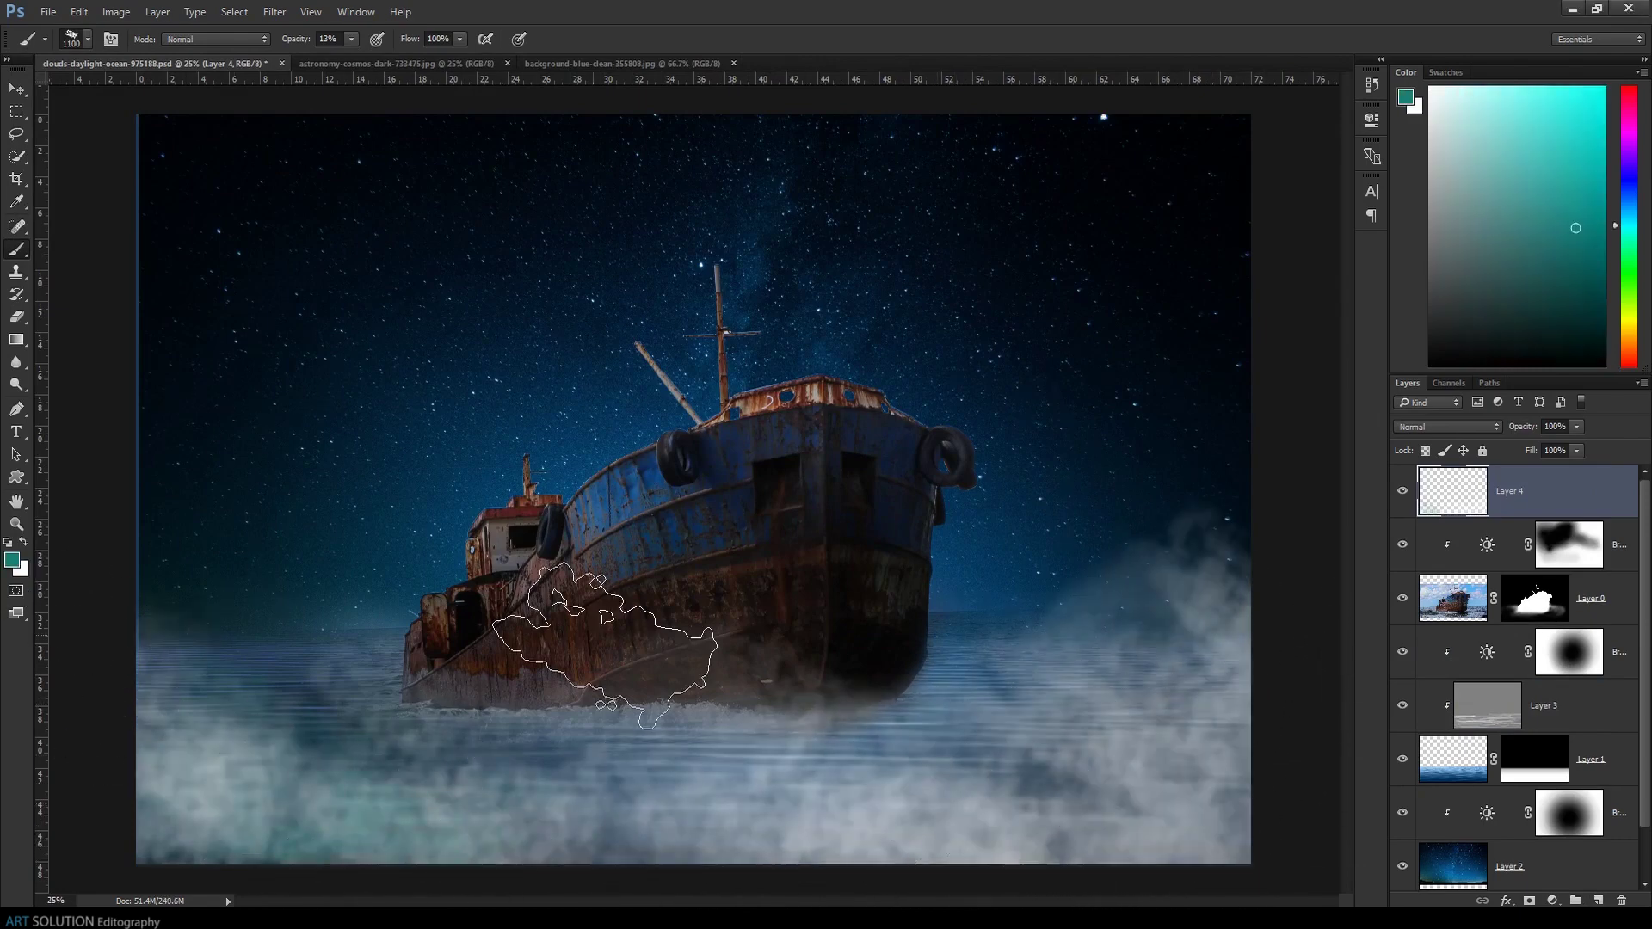
alt+click(504, 884)
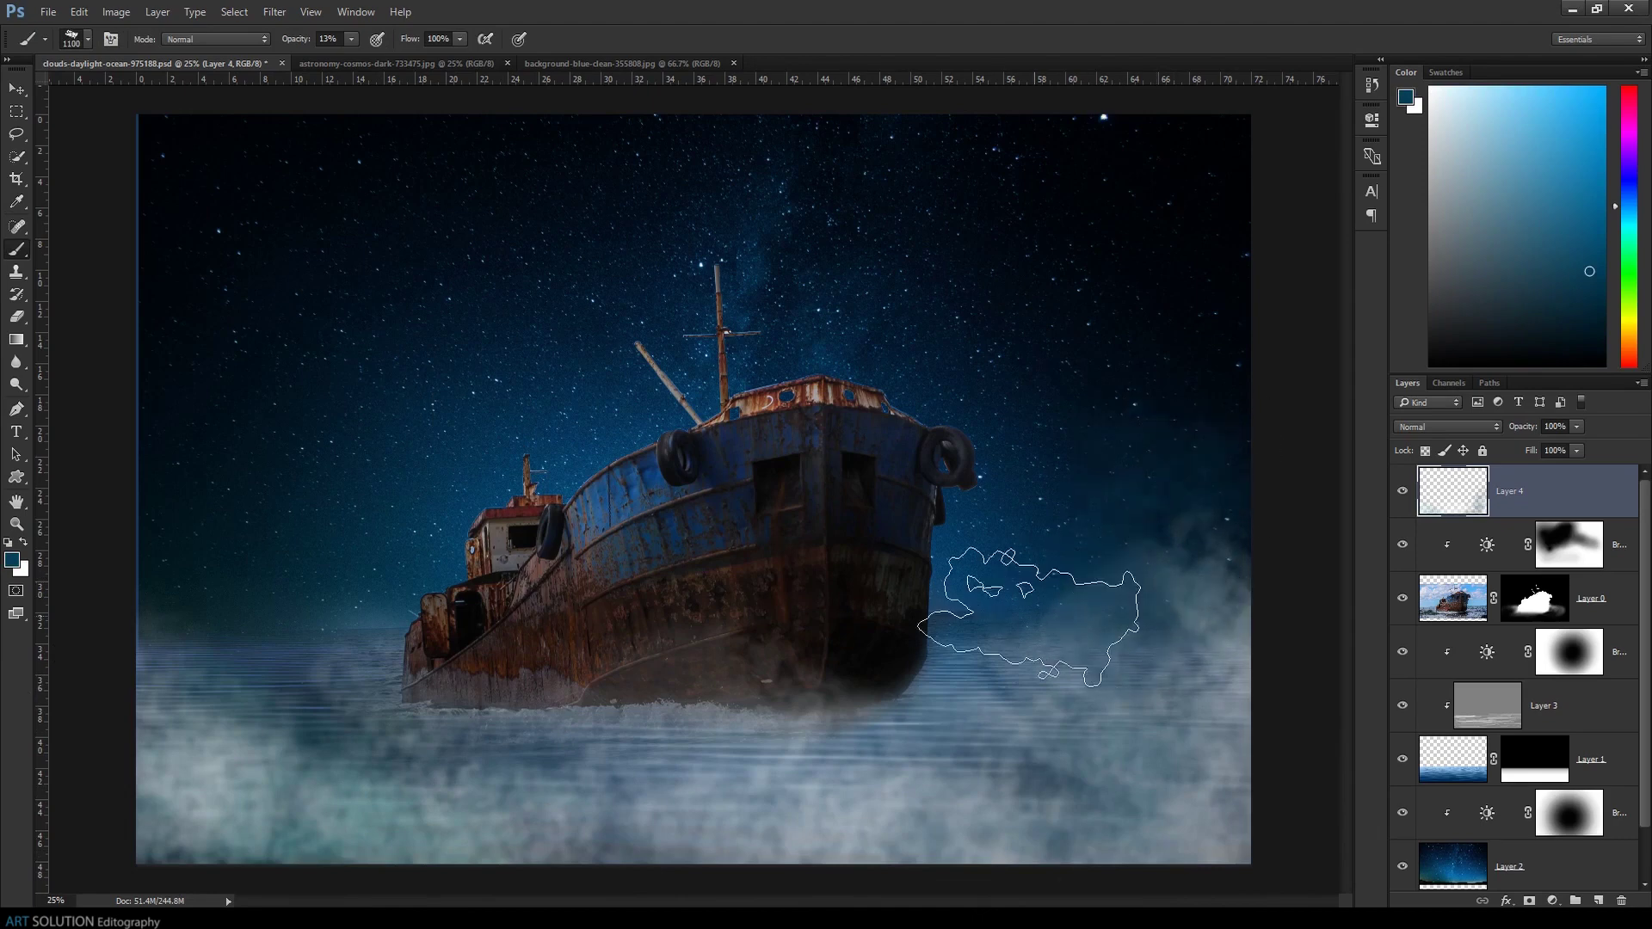
scroll(1479, 656, down, 1)
scroll(1593, 772, up, 1)
click(274, 12)
click(551, 231)
click(916, 238)
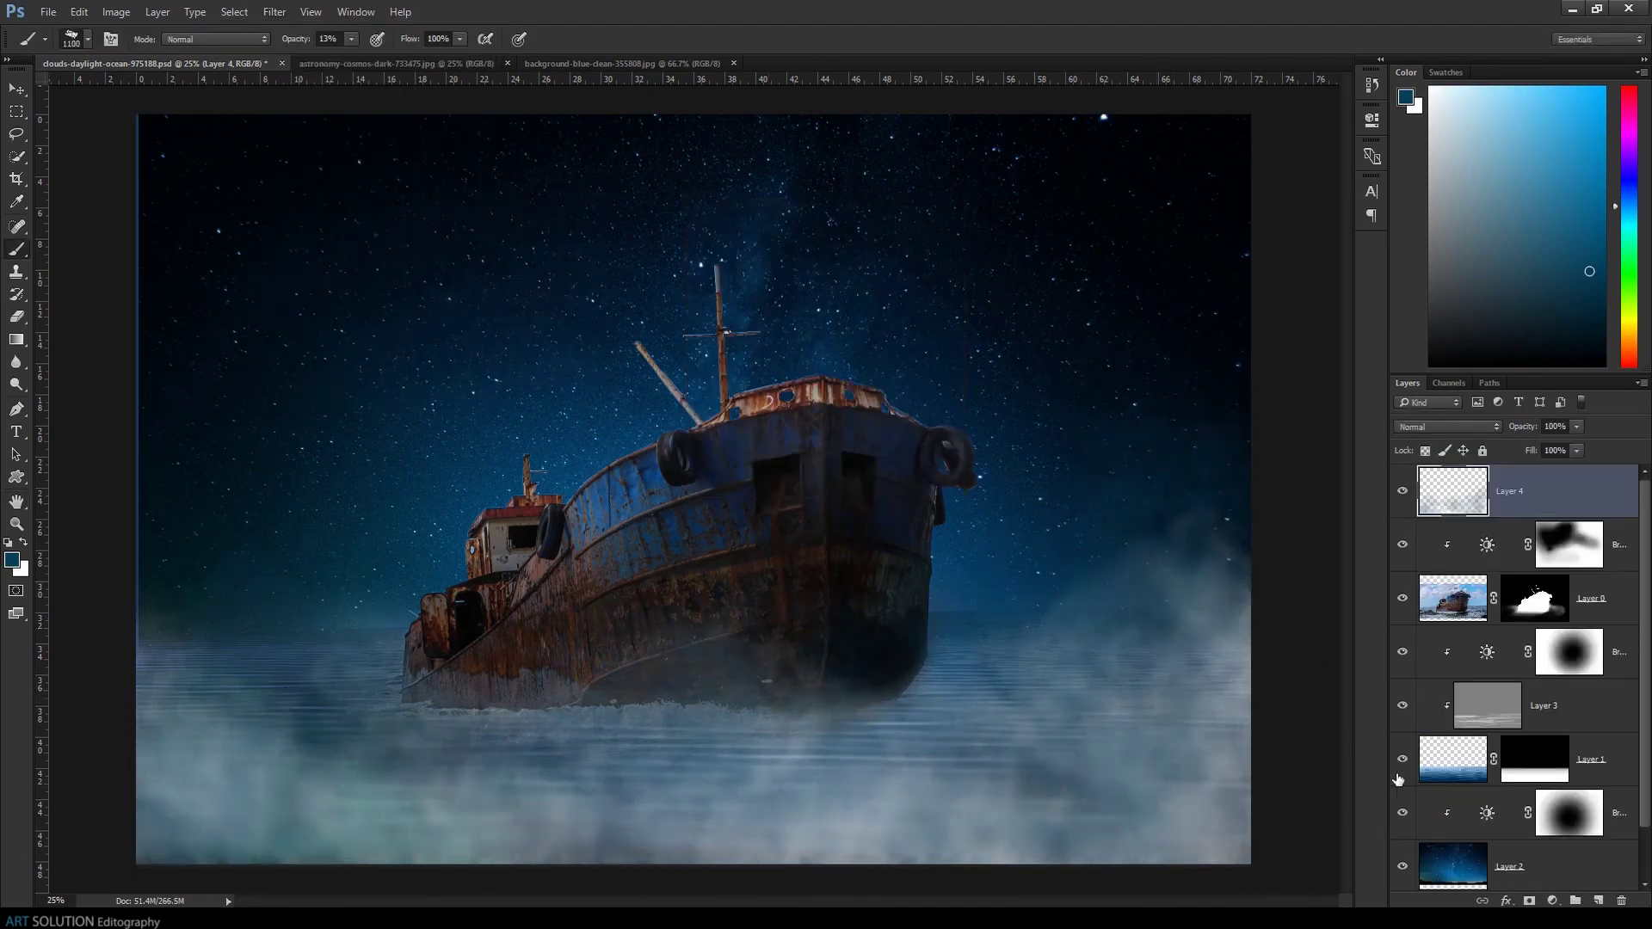
Add a new Layer 5 for extra fog, placed beneath the sea layer
scroll(1434, 786, down, 1)
click(1454, 702)
click(1454, 809)
click(1599, 900)
mouse_move(1549, 777)
mouse_down()
mouse_move(1517, 779)
mouse_move(1466, 715)
mouse_up()
key(v)
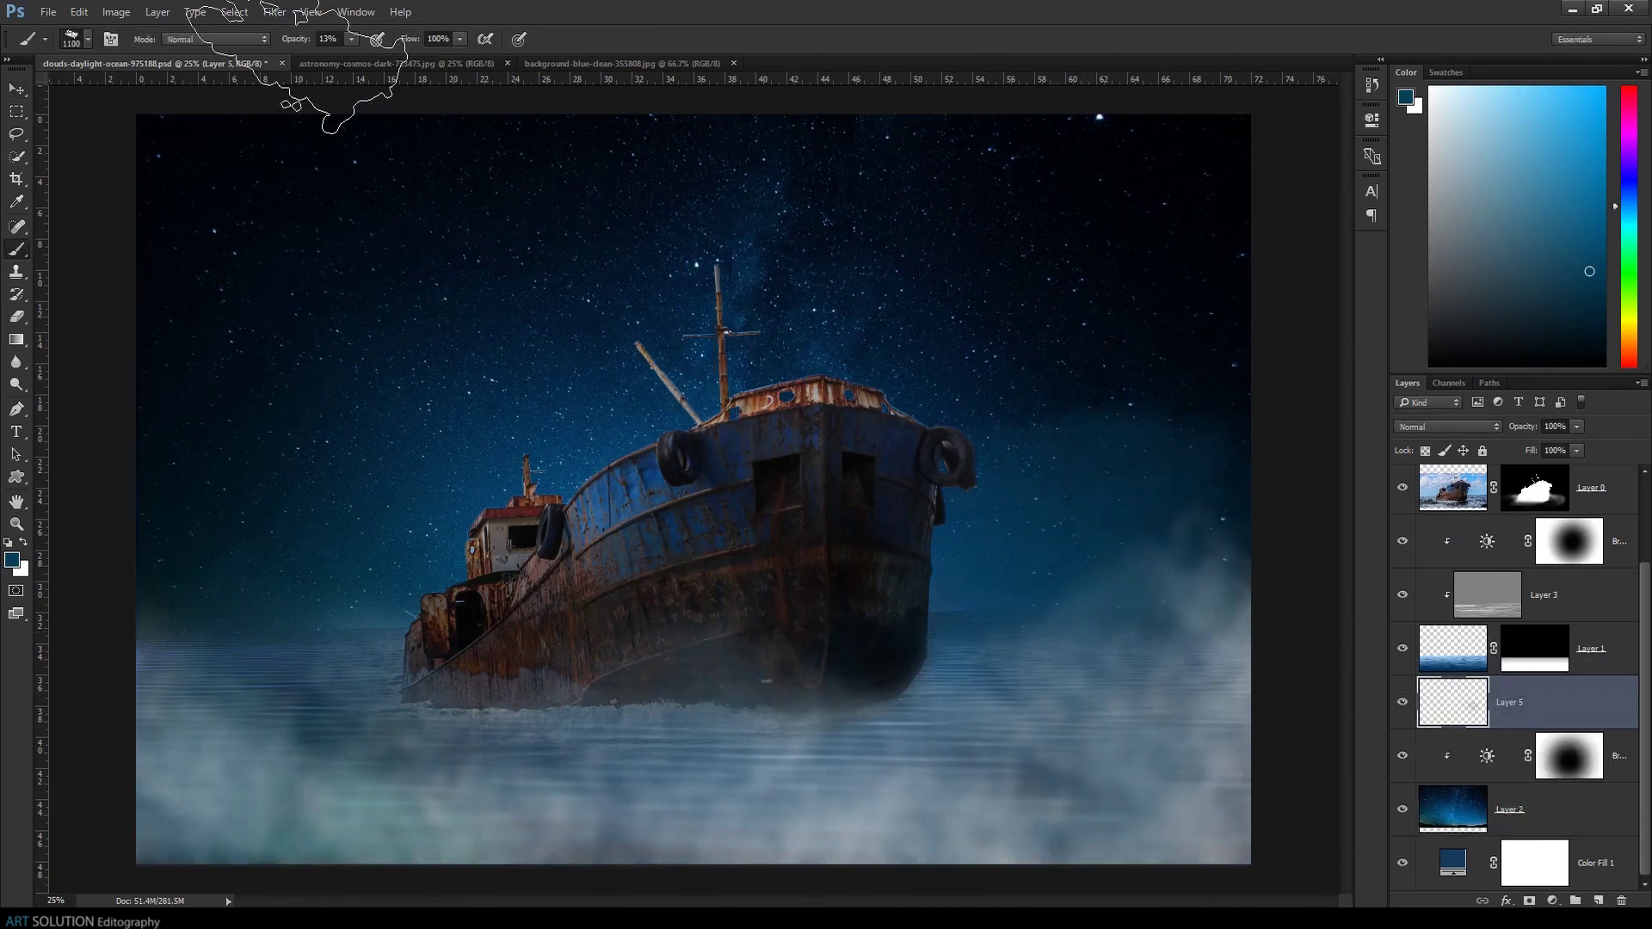
Paint white clouds on both sides of the ship, tinted dark blue, and lower the fog opacity to 72%
key(x)
drag(124, 602, 1191, 598)
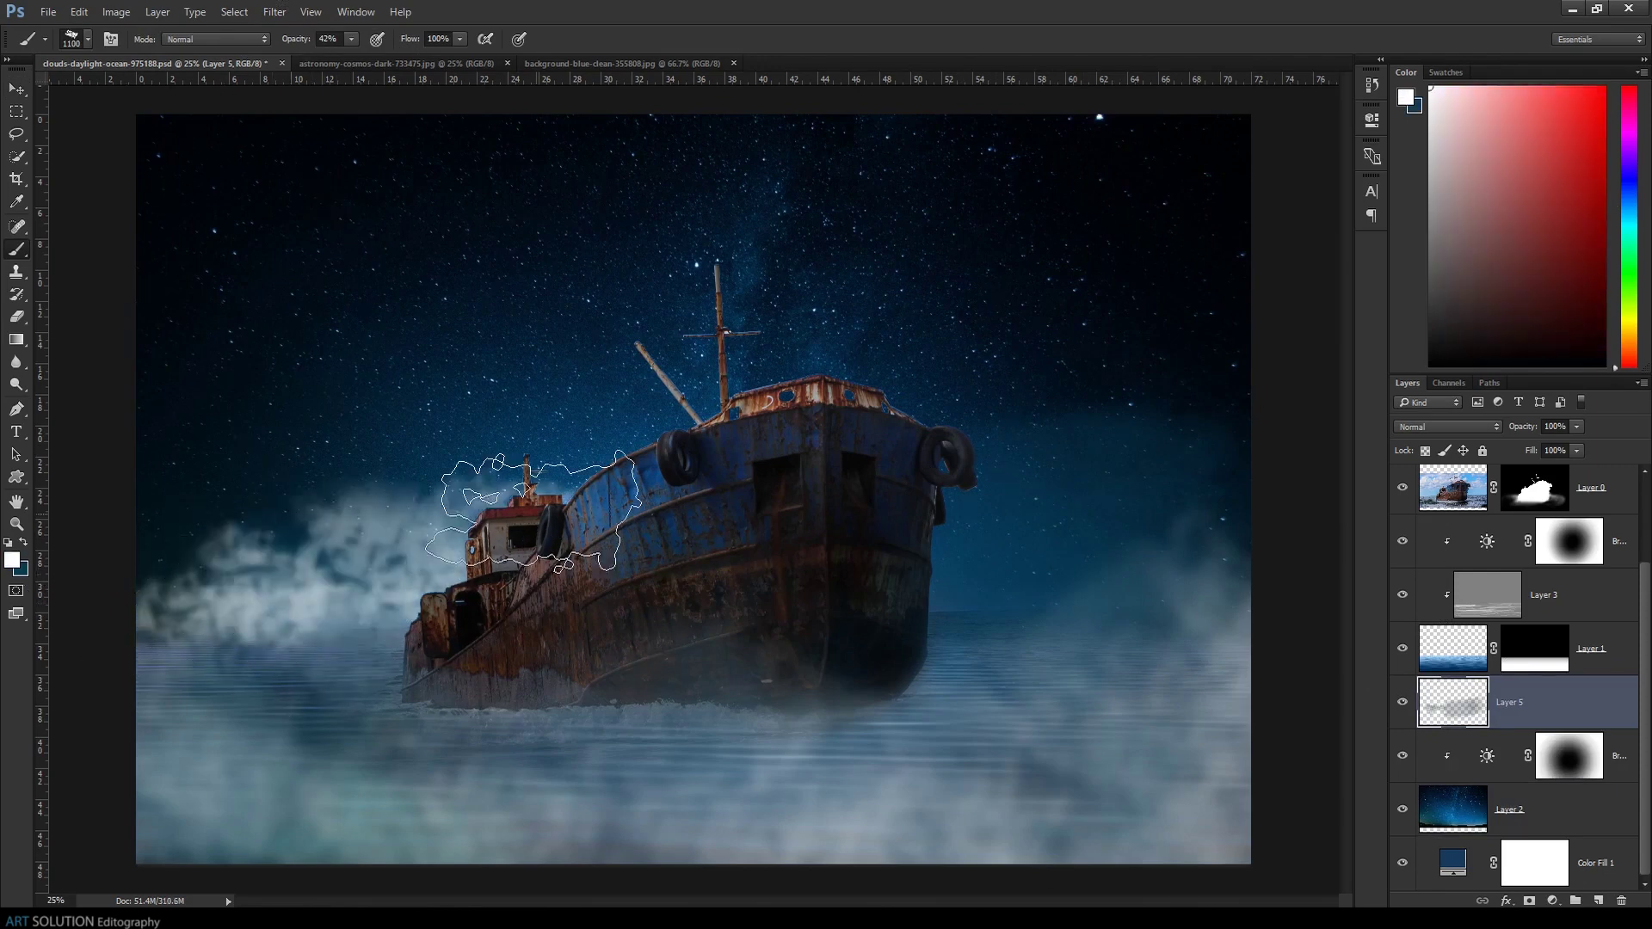
key(x)
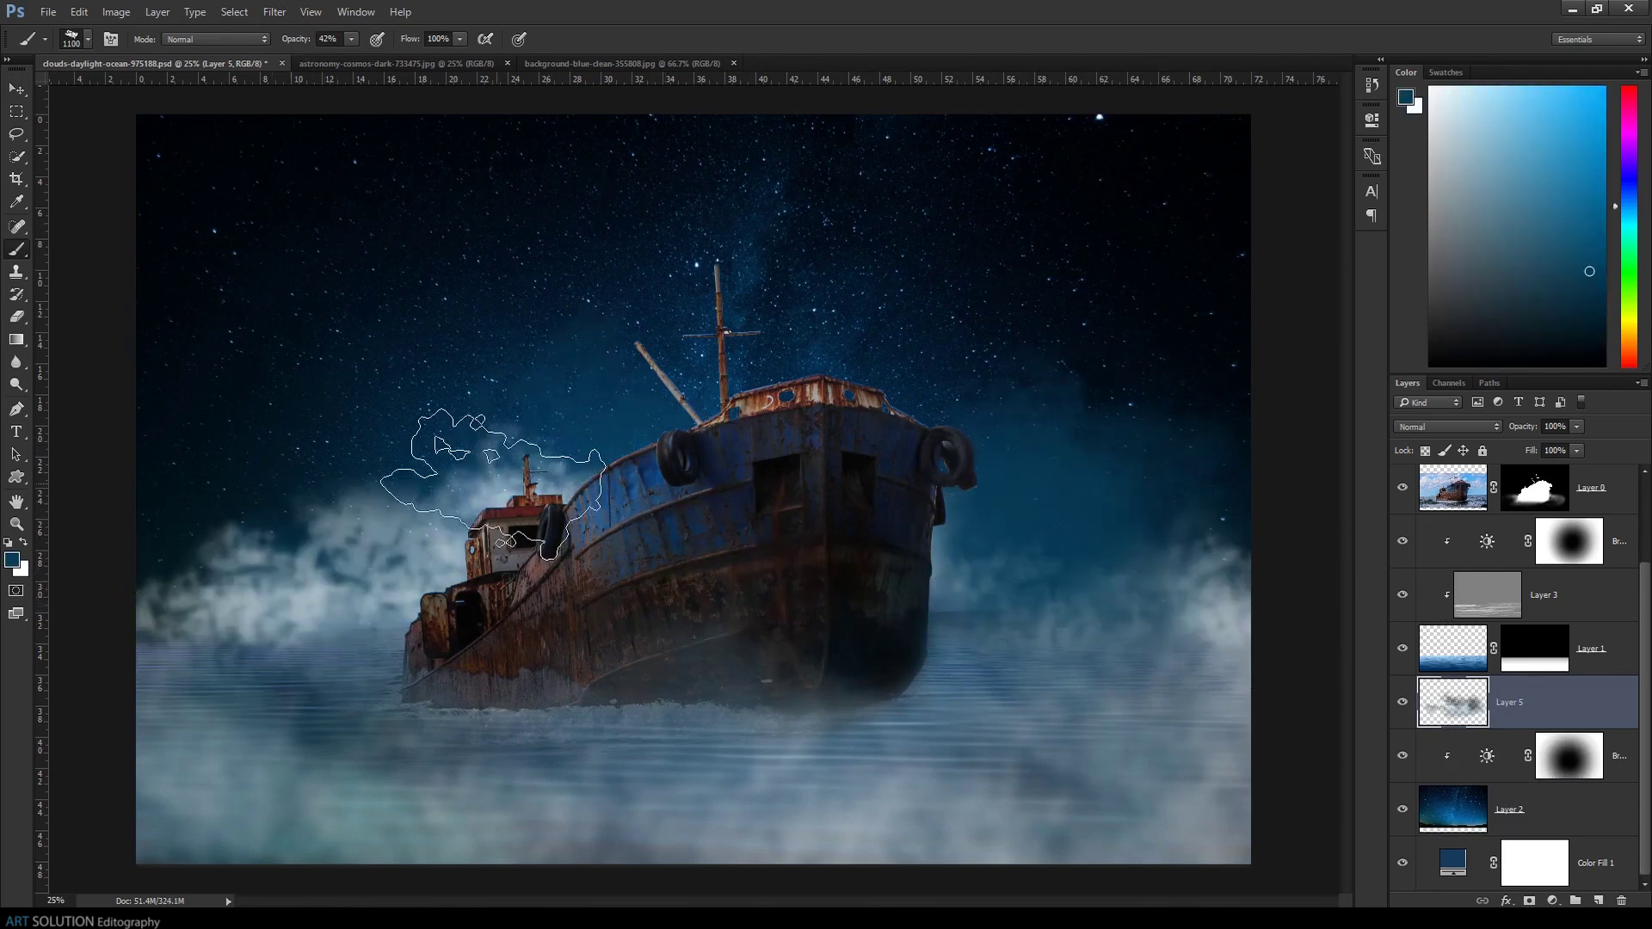
drag(480, 443, 480, 628)
key(ctrl+minus)
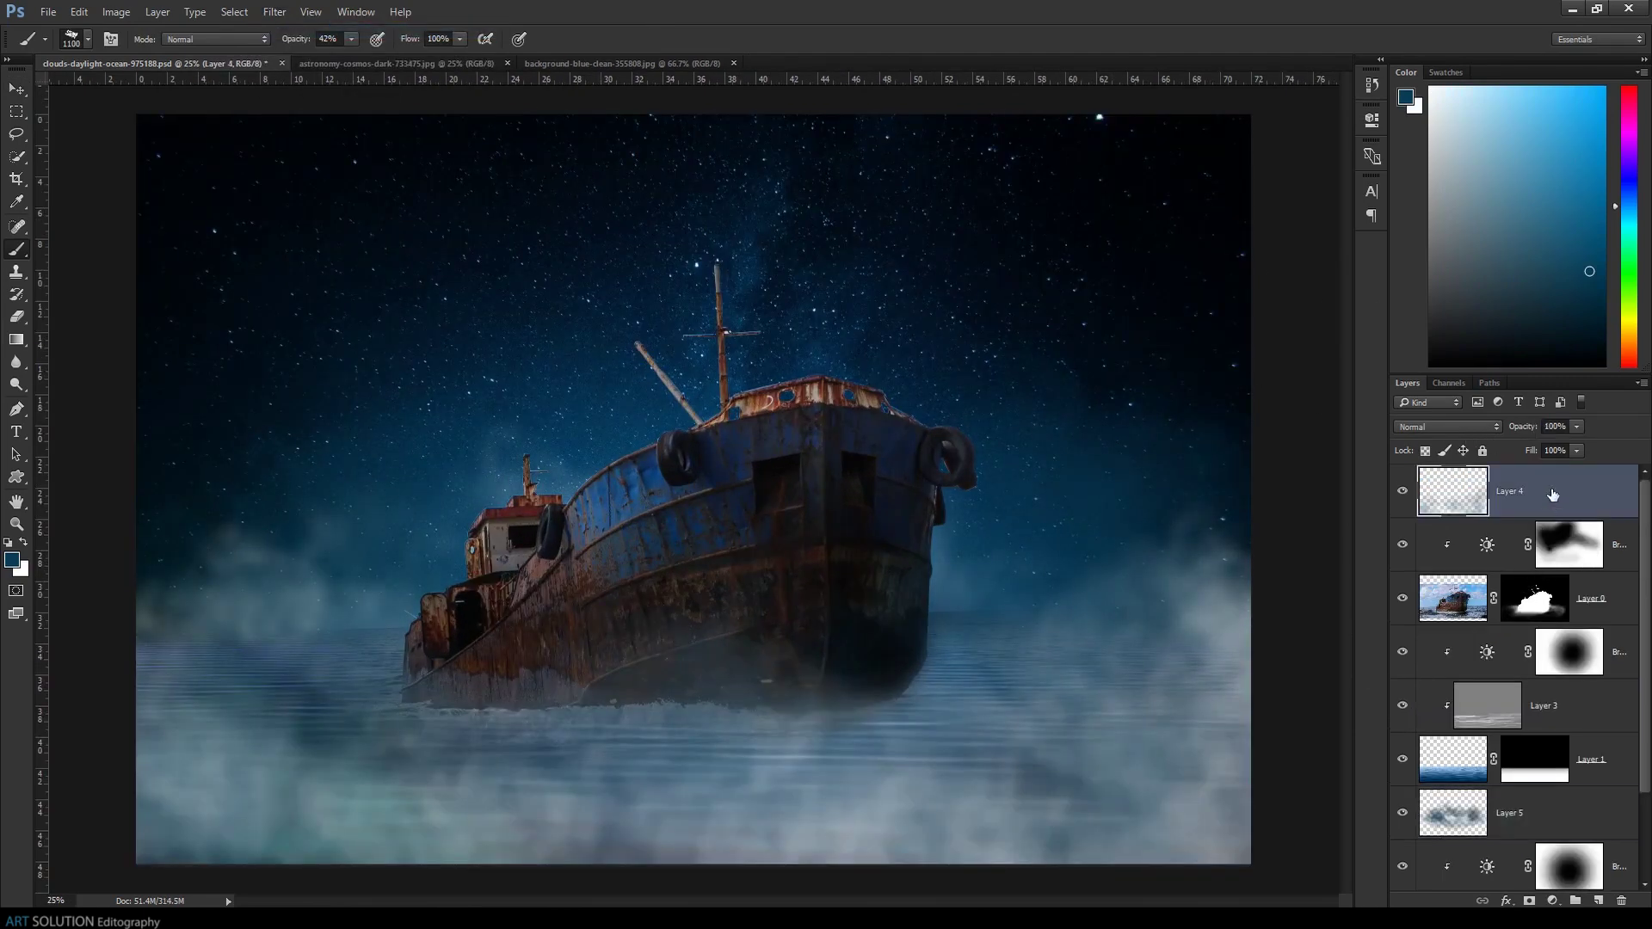
drag(1523, 426, 1499, 430)
Darken the edges with a Brightness/Contrast adjustment masked radially around the ship
click(1552, 901)
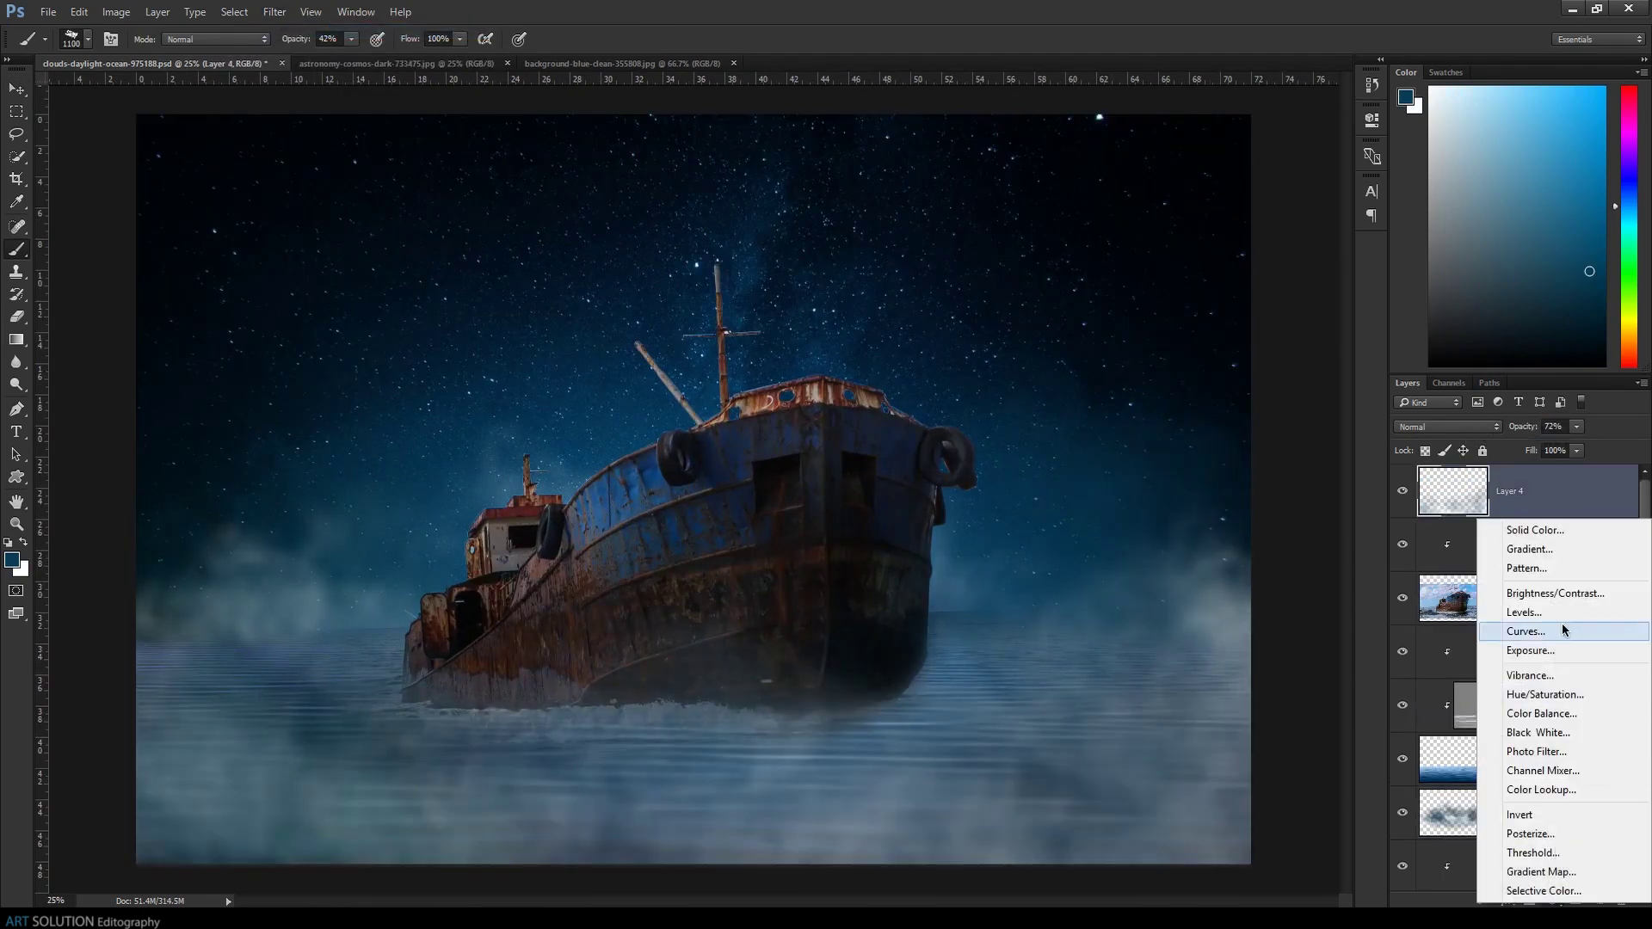
click(1554, 593)
drag(1290, 205, 1222, 204)
drag(649, 472, 1185, 768)
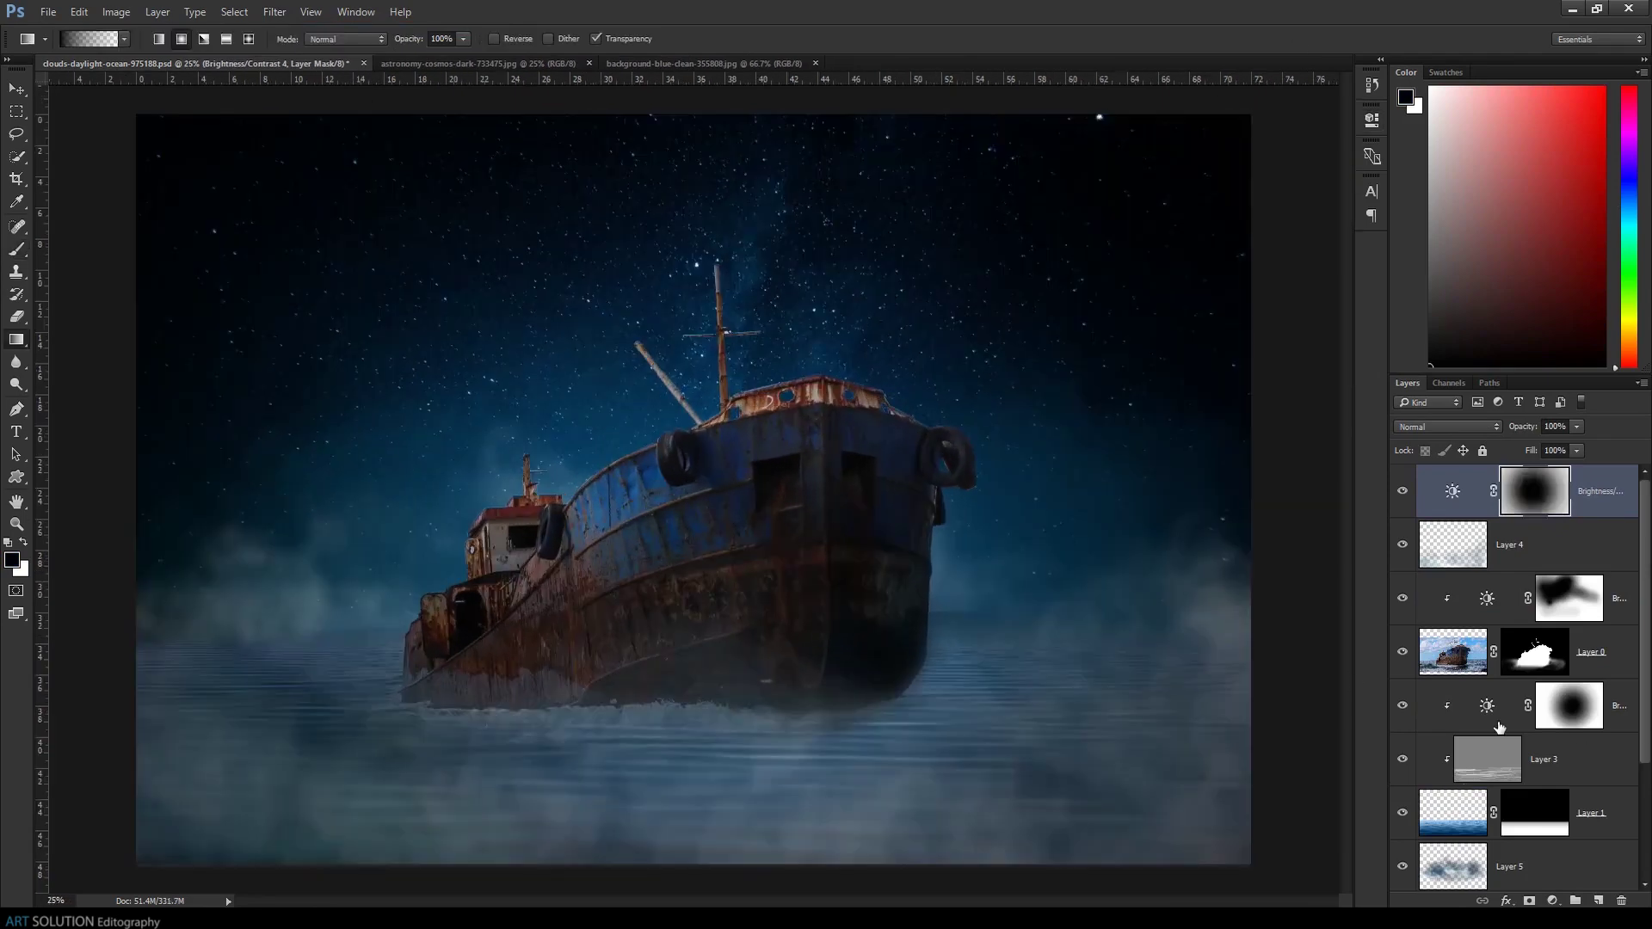
Add a Color Lookup adjustment with a night preset for a blue grade
click(1552, 901)
click(1540, 790)
click(1254, 173)
click(1273, 757)
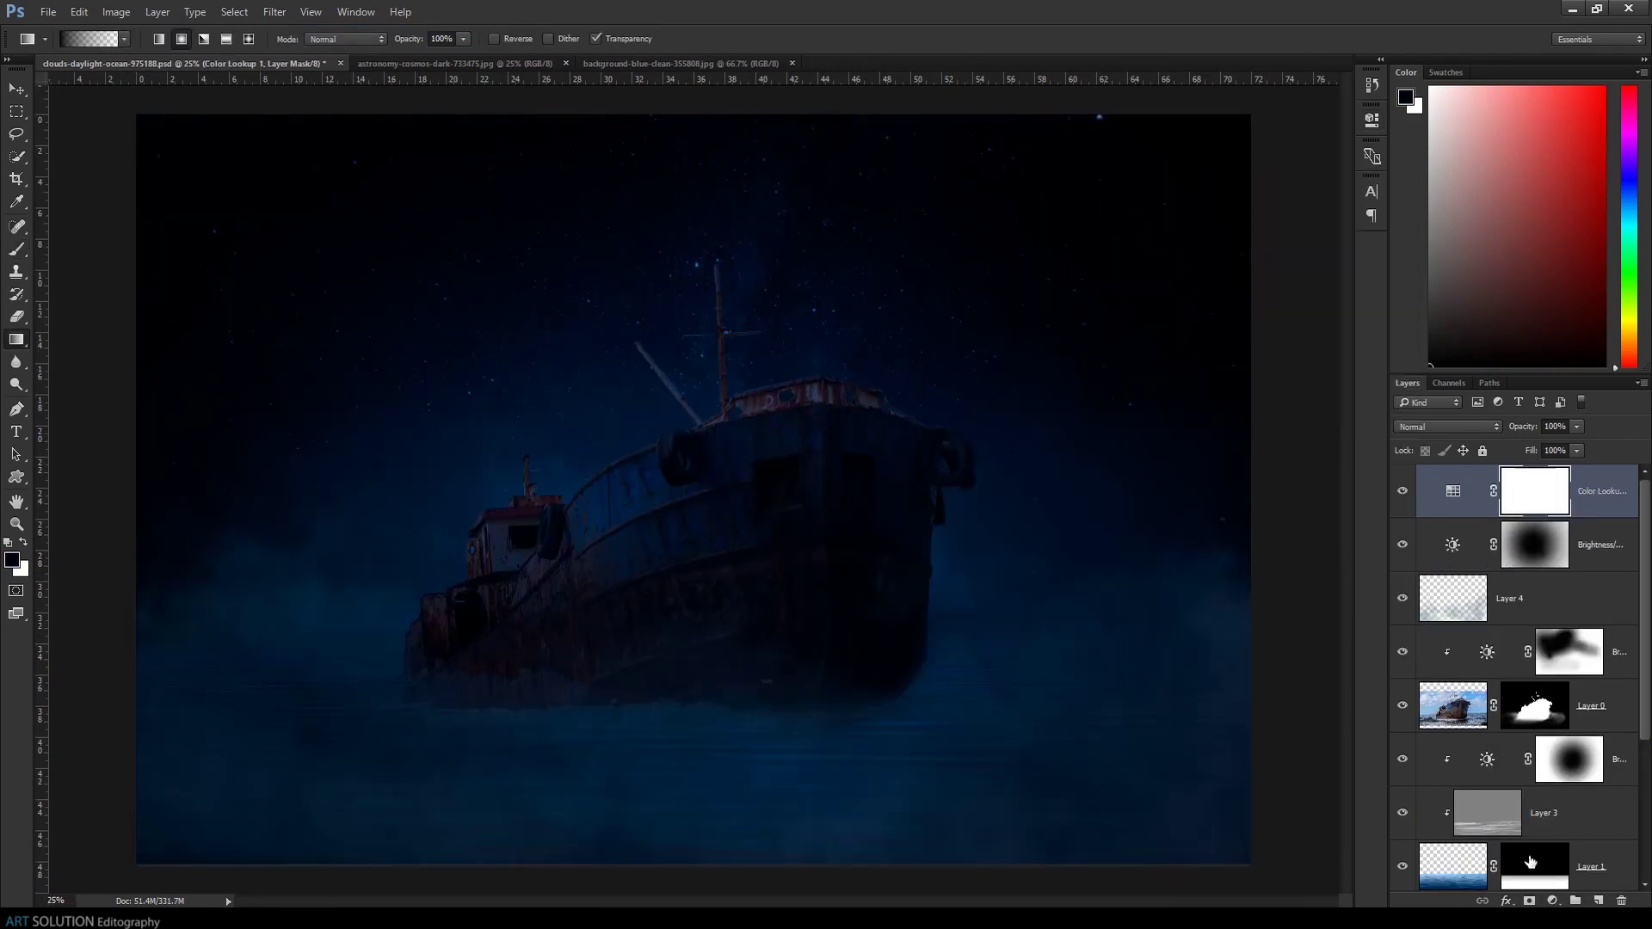
Add another Brightness/Contrast adjustment with raised brightness
click(1552, 901)
click(1555, 593)
drag(1221, 217, 1314, 217)
click(1371, 119)
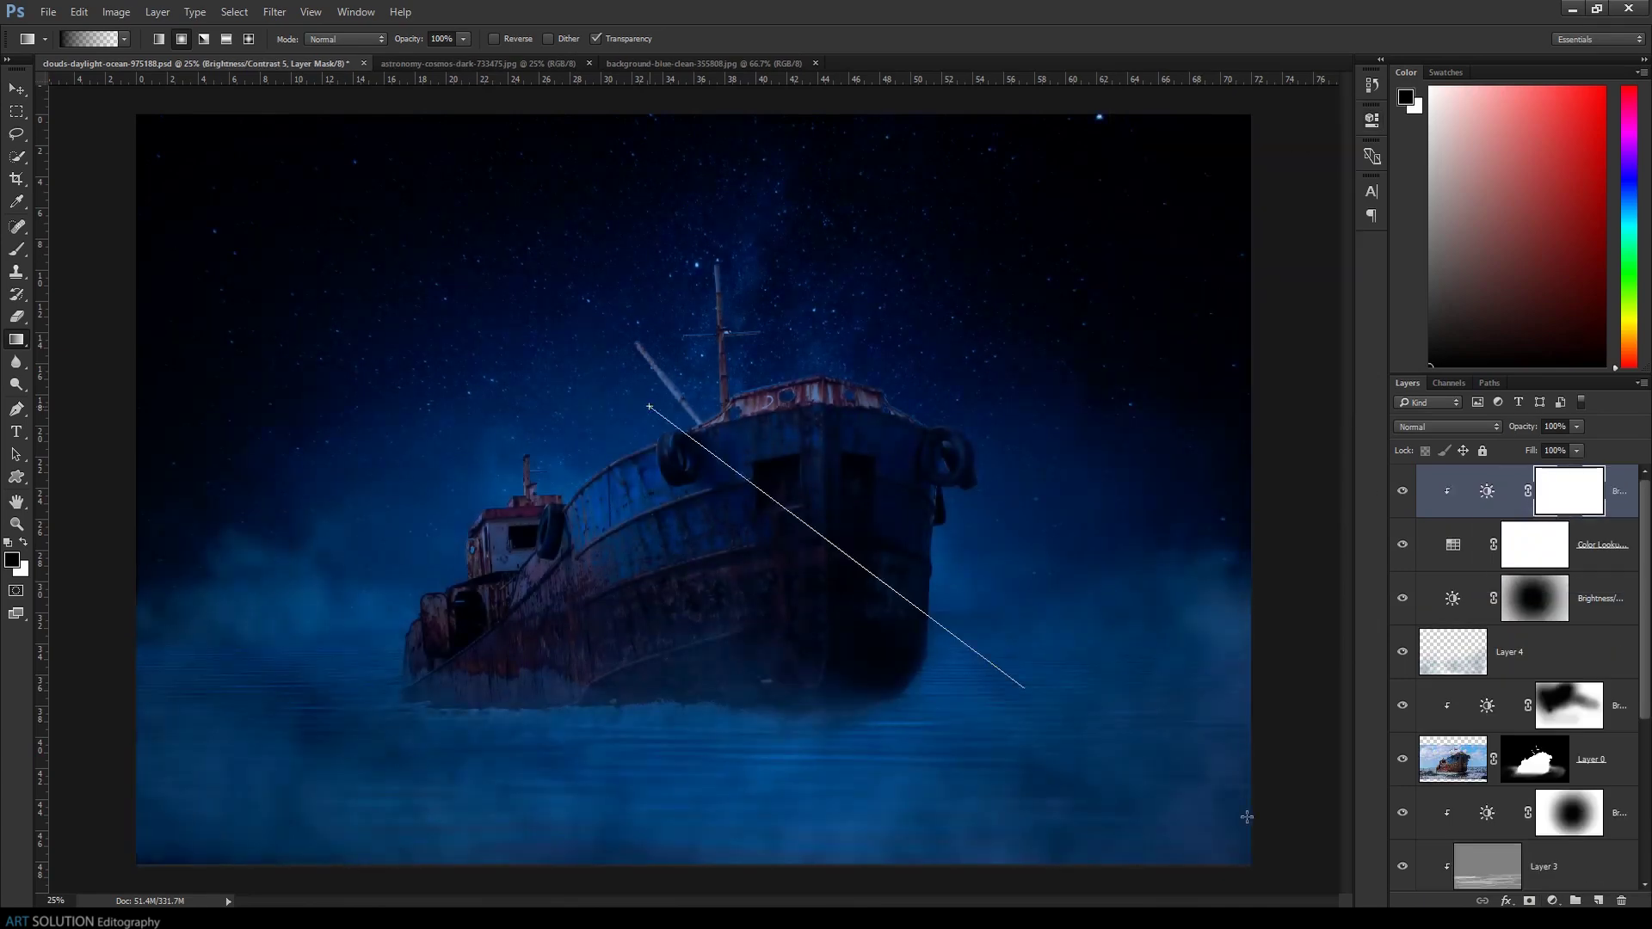
Mask the Color Lookup grade off the ship with a radial gradient, then sample a blue colour
click(1534, 544)
drag(671, 482, 1273, 824)
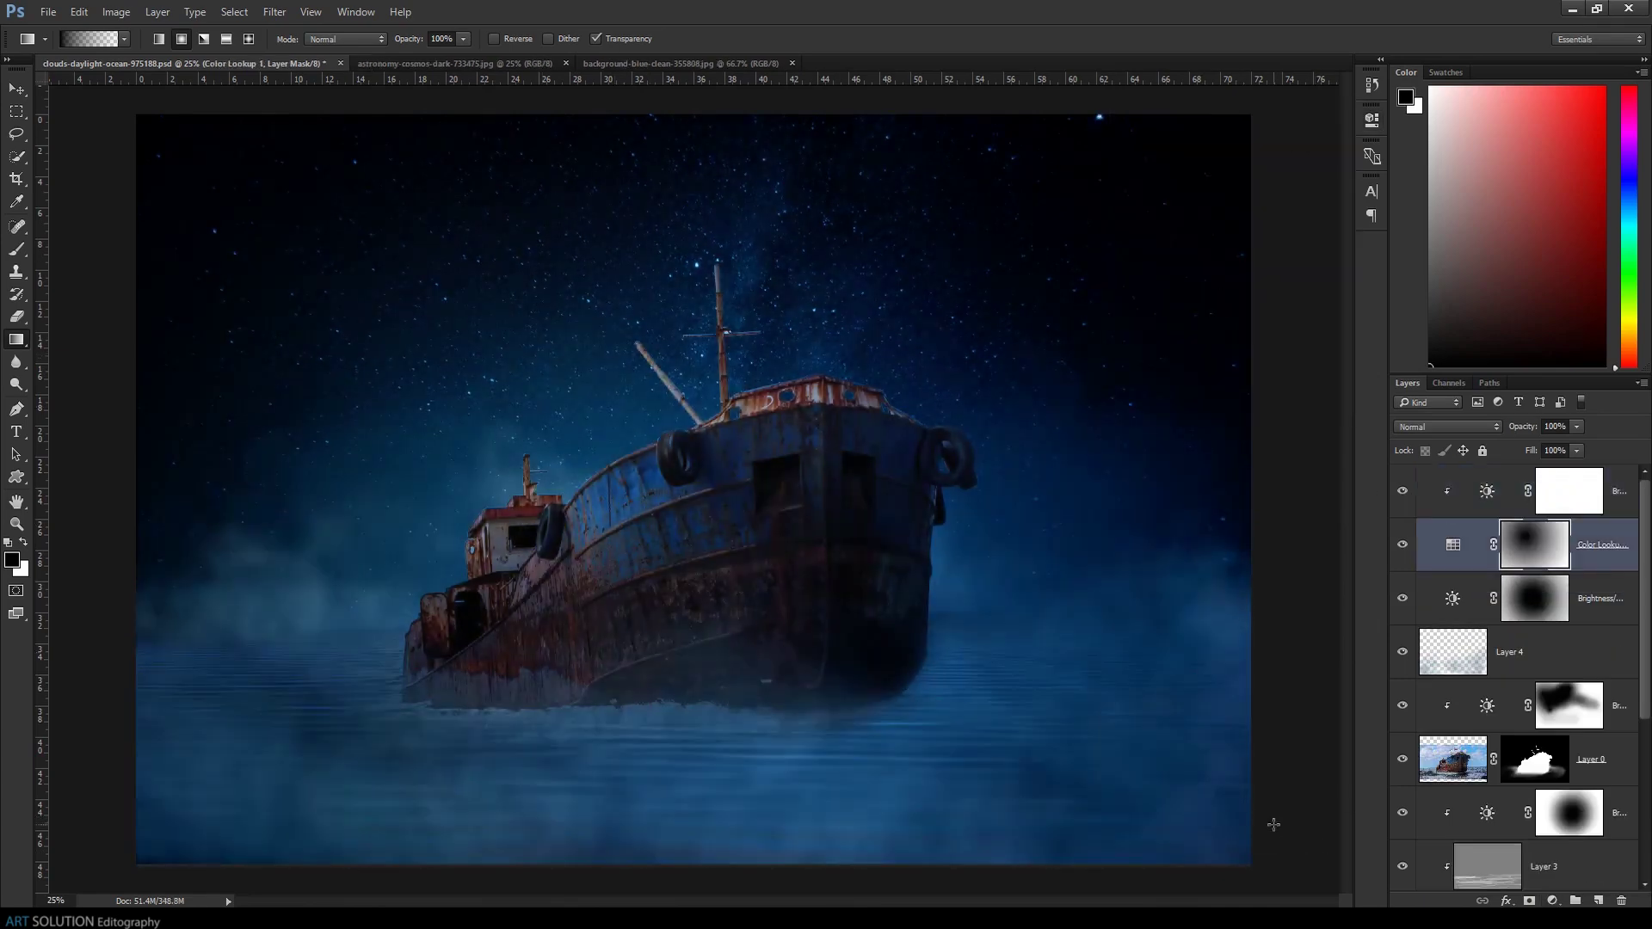
scroll(1093, 668, down, 1)
scroll(860, 667, up, 3)
click(1452, 759)
alt+click(860, 667)
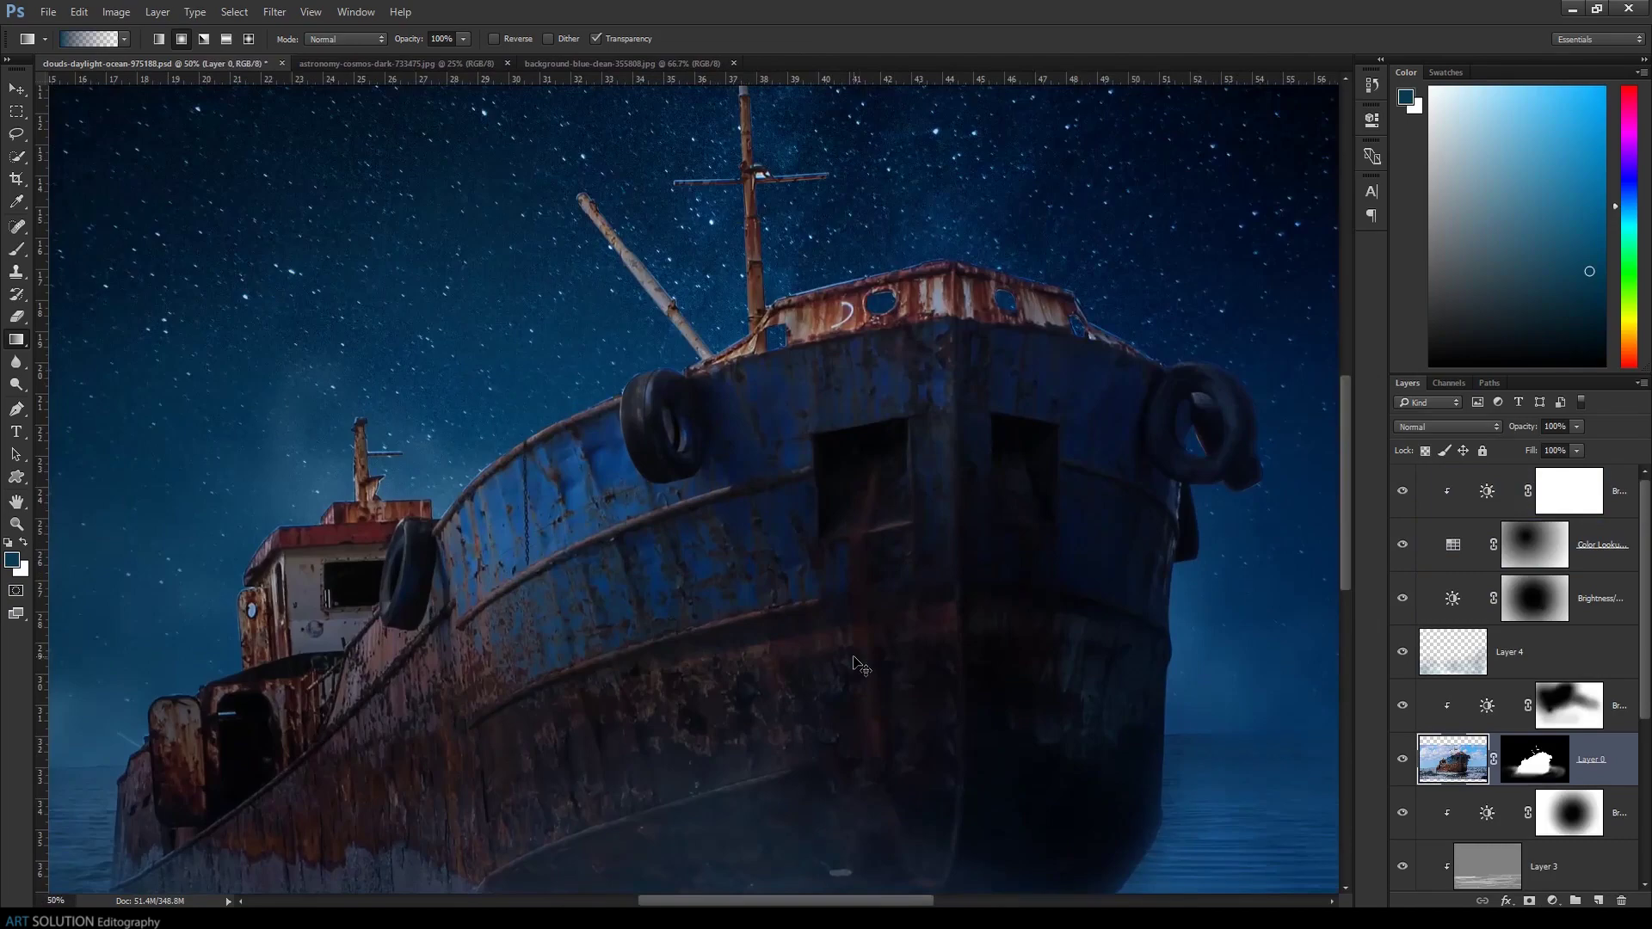
Add a gray-filled Layer 6 clipped to the ship and blended as Overlay
scroll(860, 667, up, 1)
click(1598, 900)
key(shift+F5)
key(Return)
click(1454, 427)
click(1419, 606)
Dodge the cabin roof edge and the cabin's left edge at 98% strength
key(ctrl+plus)
key(ctrl+plus)
key(ctrl+plus)
key(o)
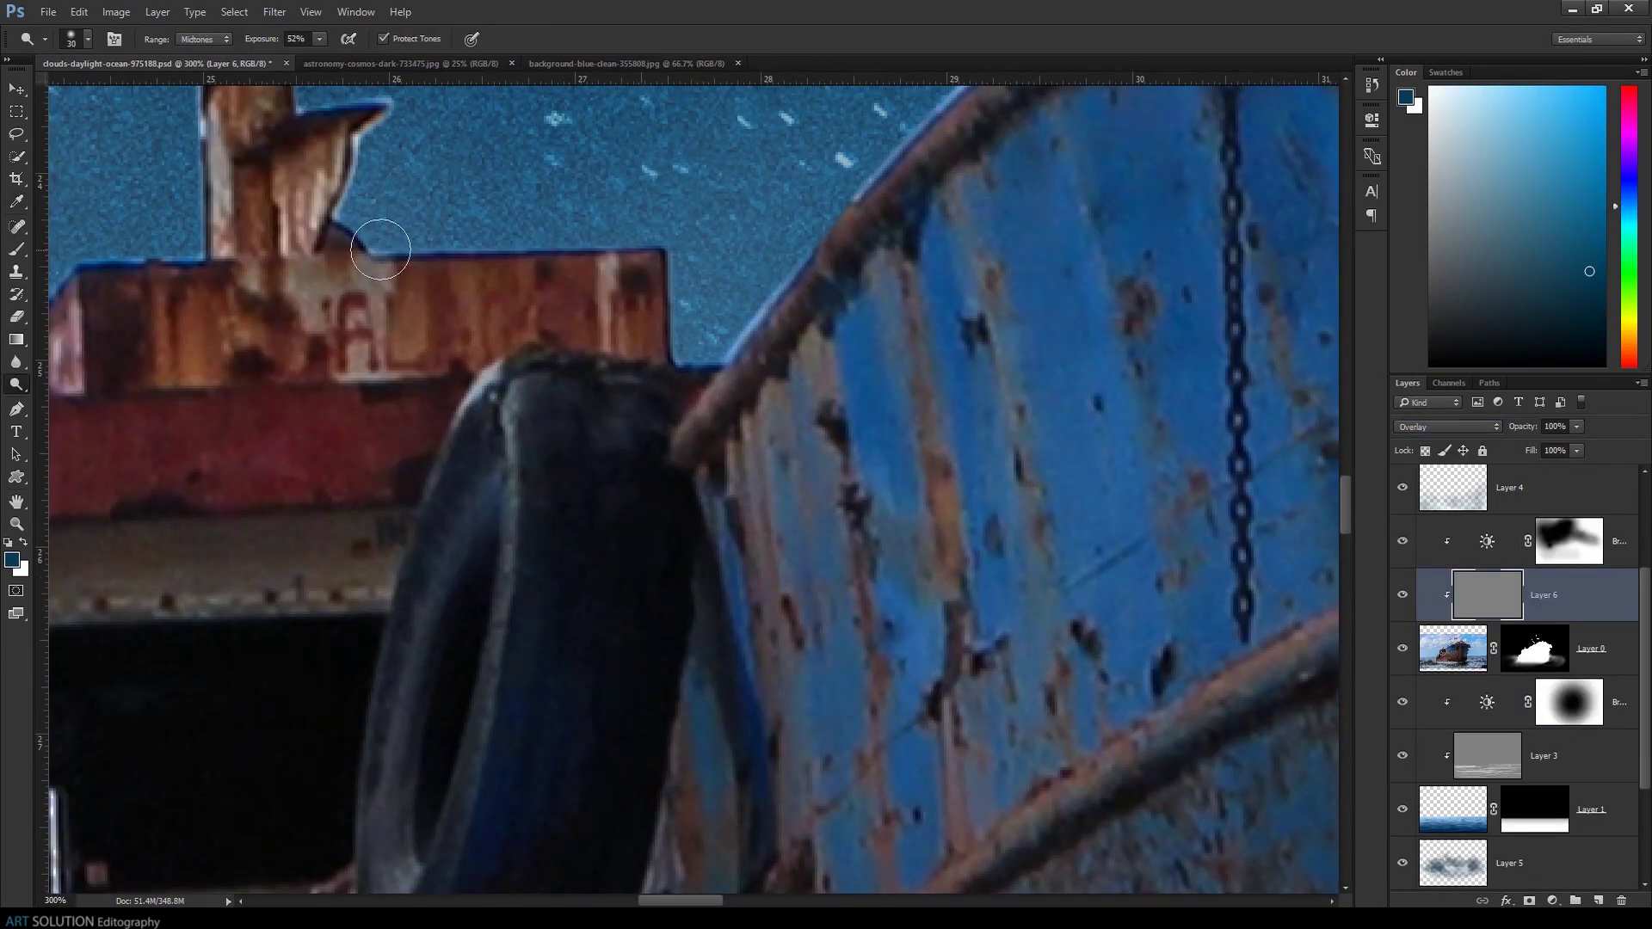
drag(641, 251, 51, 258)
scroll(258, 258, left, 5)
scroll(516, 344, left, 5)
key(9)
key(8)
drag(482, 352, 256, 720)
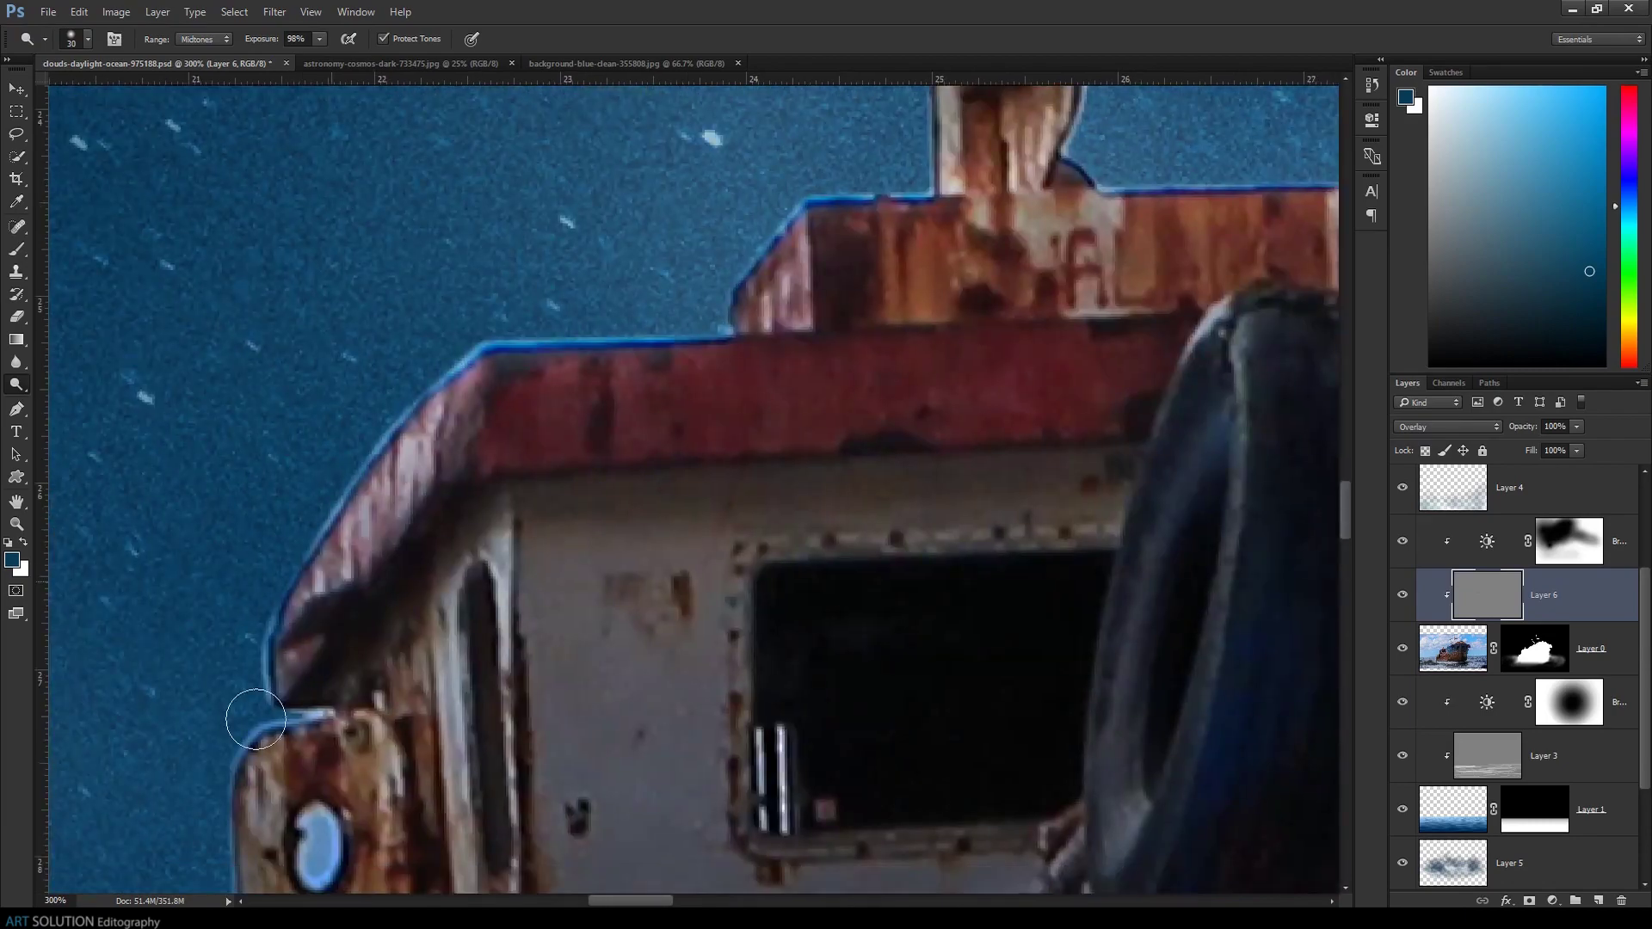
Lighten the hull's left edge and the ship's edges against the sky
scroll(255, 719, down, 5)
drag(361, 361, 350, 774)
scroll(351, 774, down, 5)
drag(527, 398, 344, 559)
scroll(344, 559, left, 5)
drag(620, 313, 485, 690)
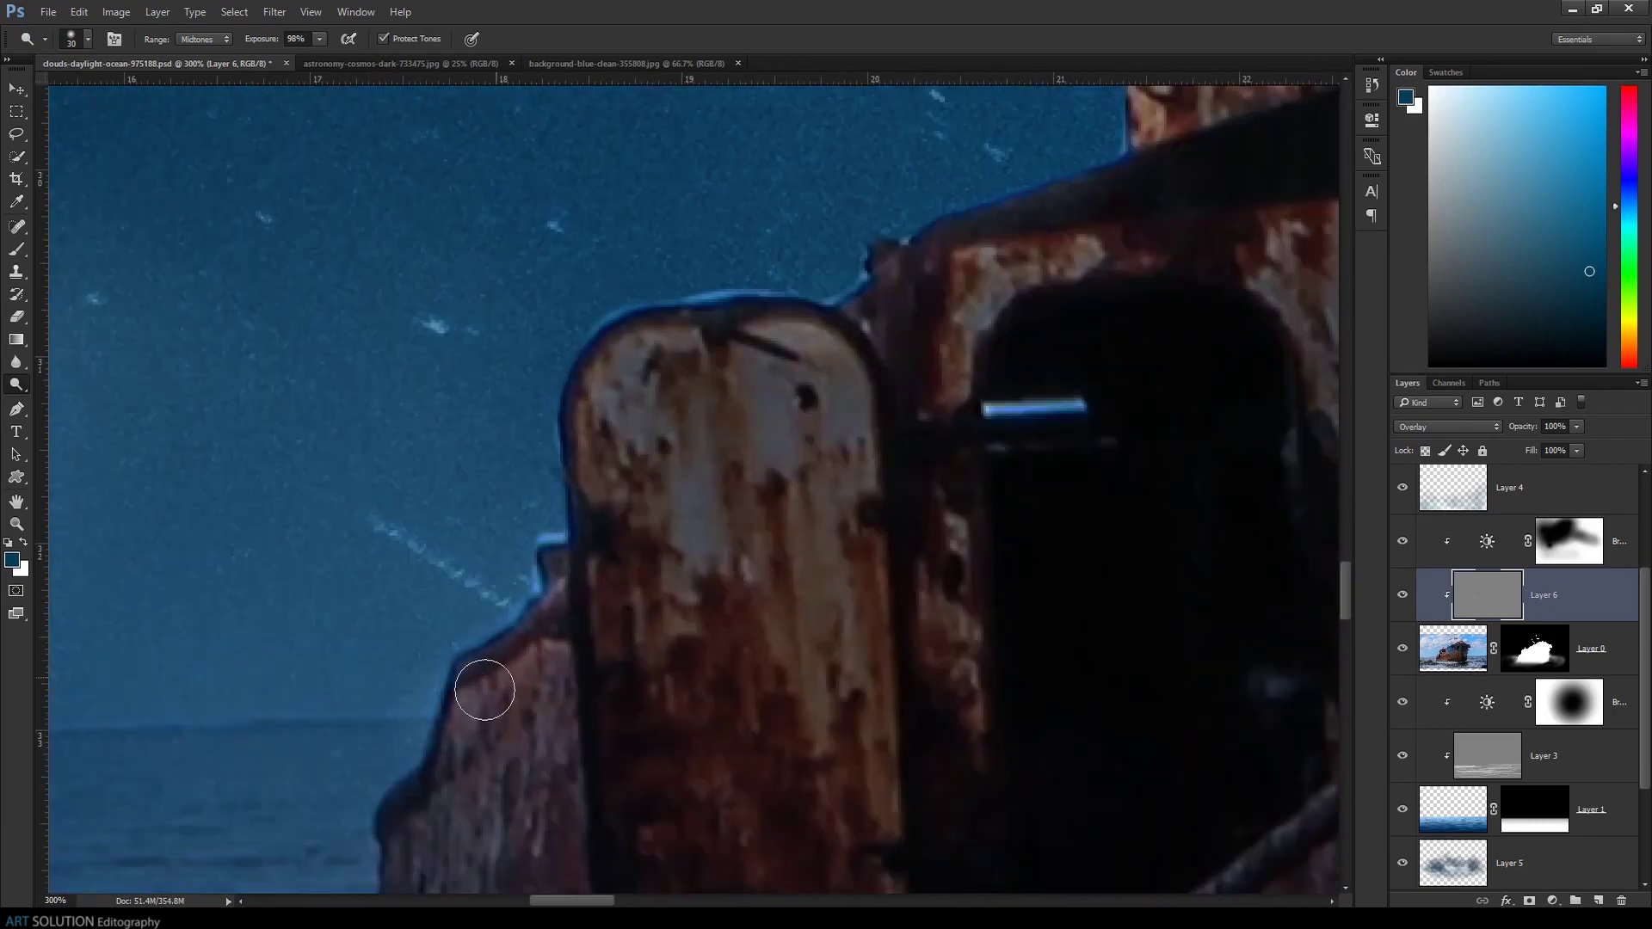
scroll(516, 571, down, 5)
scroll(686, 590, right, 5)
scroll(947, 571, up, 5)
Lighten the rim edges around the chained bow and along the mast
mouse_move(947, 571)
mouse_down()
mouse_move(555, 653)
mouse_move(1071, 181)
mouse_up()
scroll(774, 430, right, 5)
scroll(509, 627, up, 5)
drag(510, 627, 817, 473)
scroll(960, 608, right, 5)
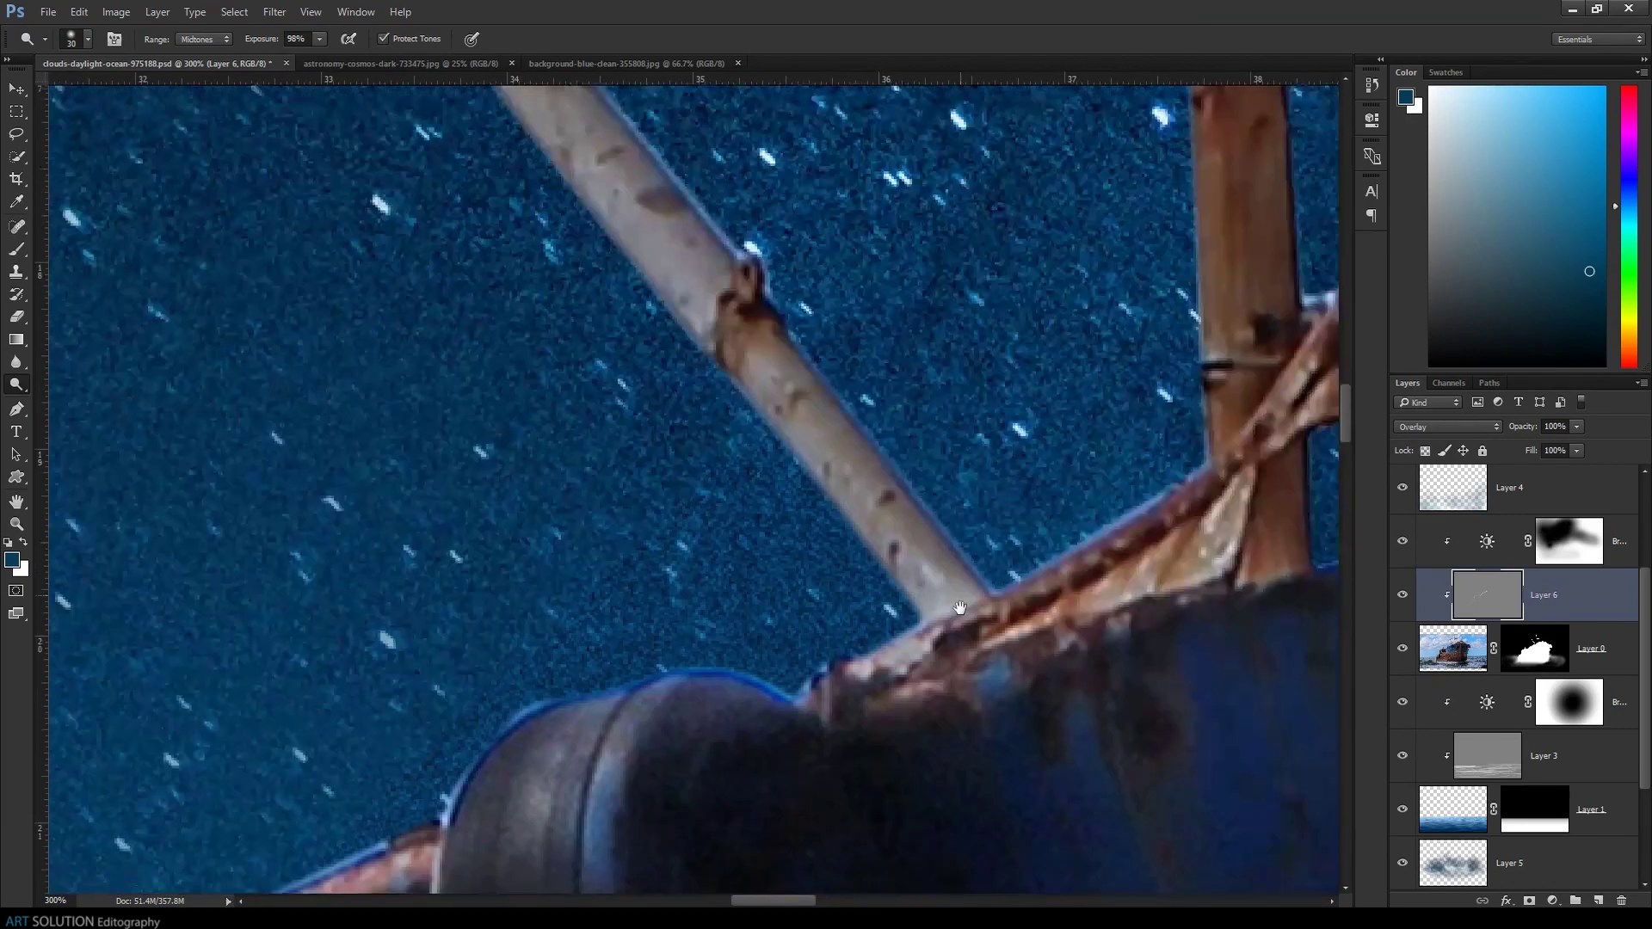
scroll(960, 608, down, 2)
scroll(911, 645, down, 2)
scroll(873, 679, down, 2)
drag(938, 195, 989, 843)
drag(1117, 482, 648, 202)
drag(516, 469, 938, 361)
With a smaller brush, burn shadows into the lower hull at the waterline, then zoom out
drag(1118, 602, 473, 430)
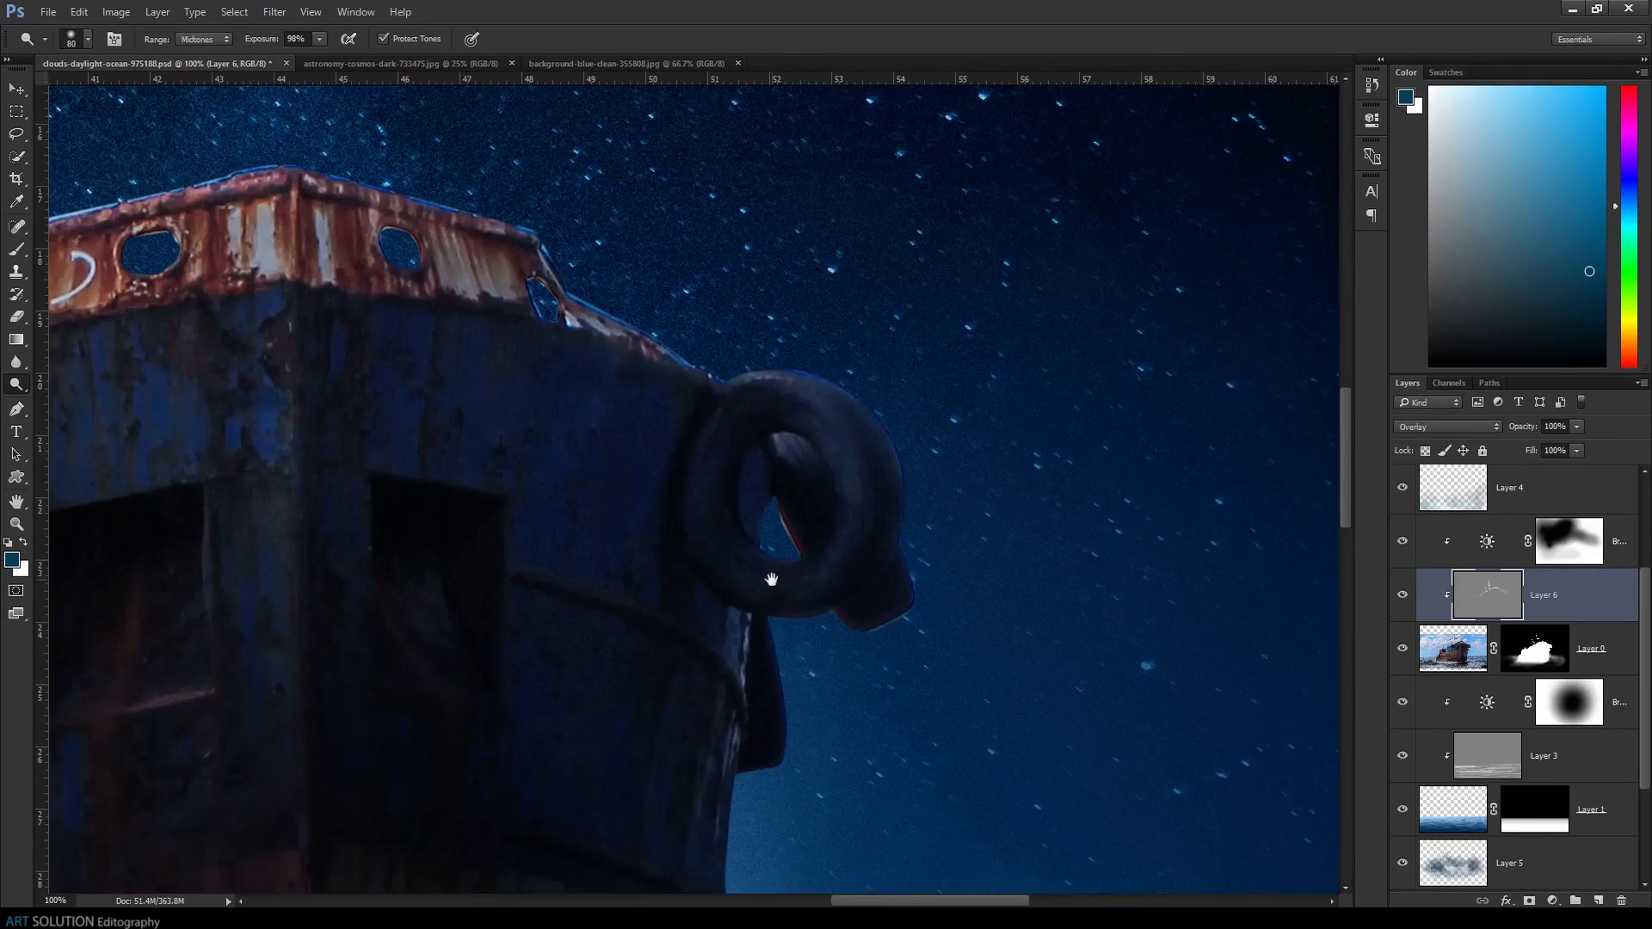
scroll(770, 579, left, 10)
scroll(688, 482, left, 4)
scroll(688, 481, down, 3)
key(bracketleft)
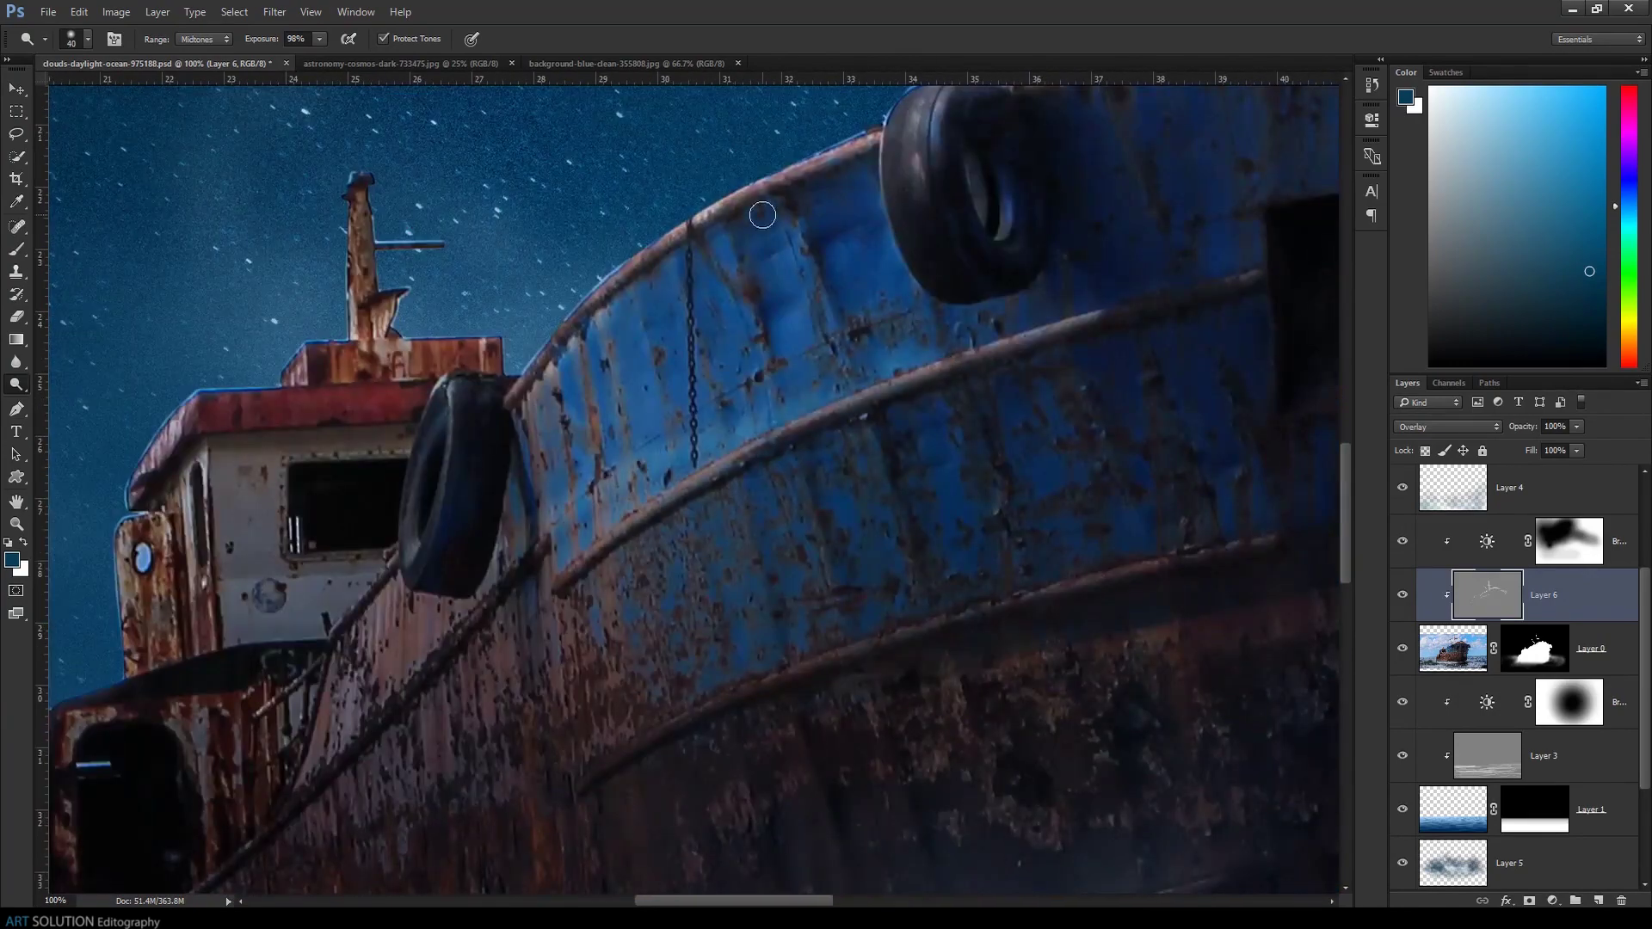
scroll(662, 408, left, 4)
scroll(661, 408, down, 3)
click(49, 396)
scroll(1069, 608, right, 10)
scroll(1069, 608, down, 2)
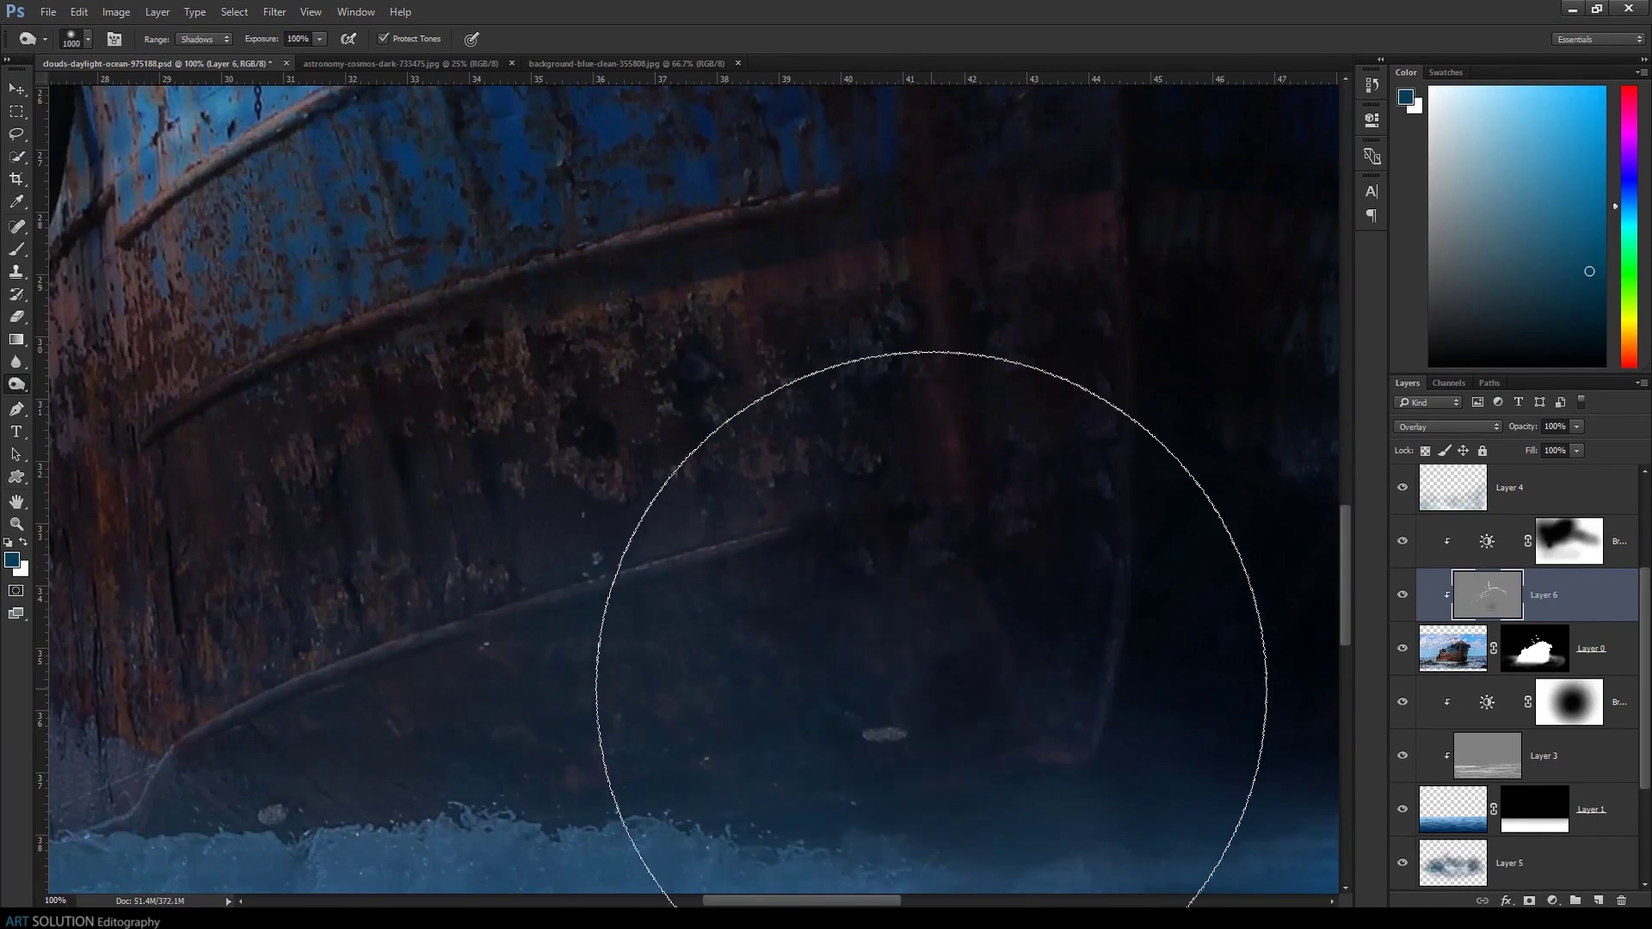
click(931, 686)
key(ctrl+minus)
key(ctrl+minus)
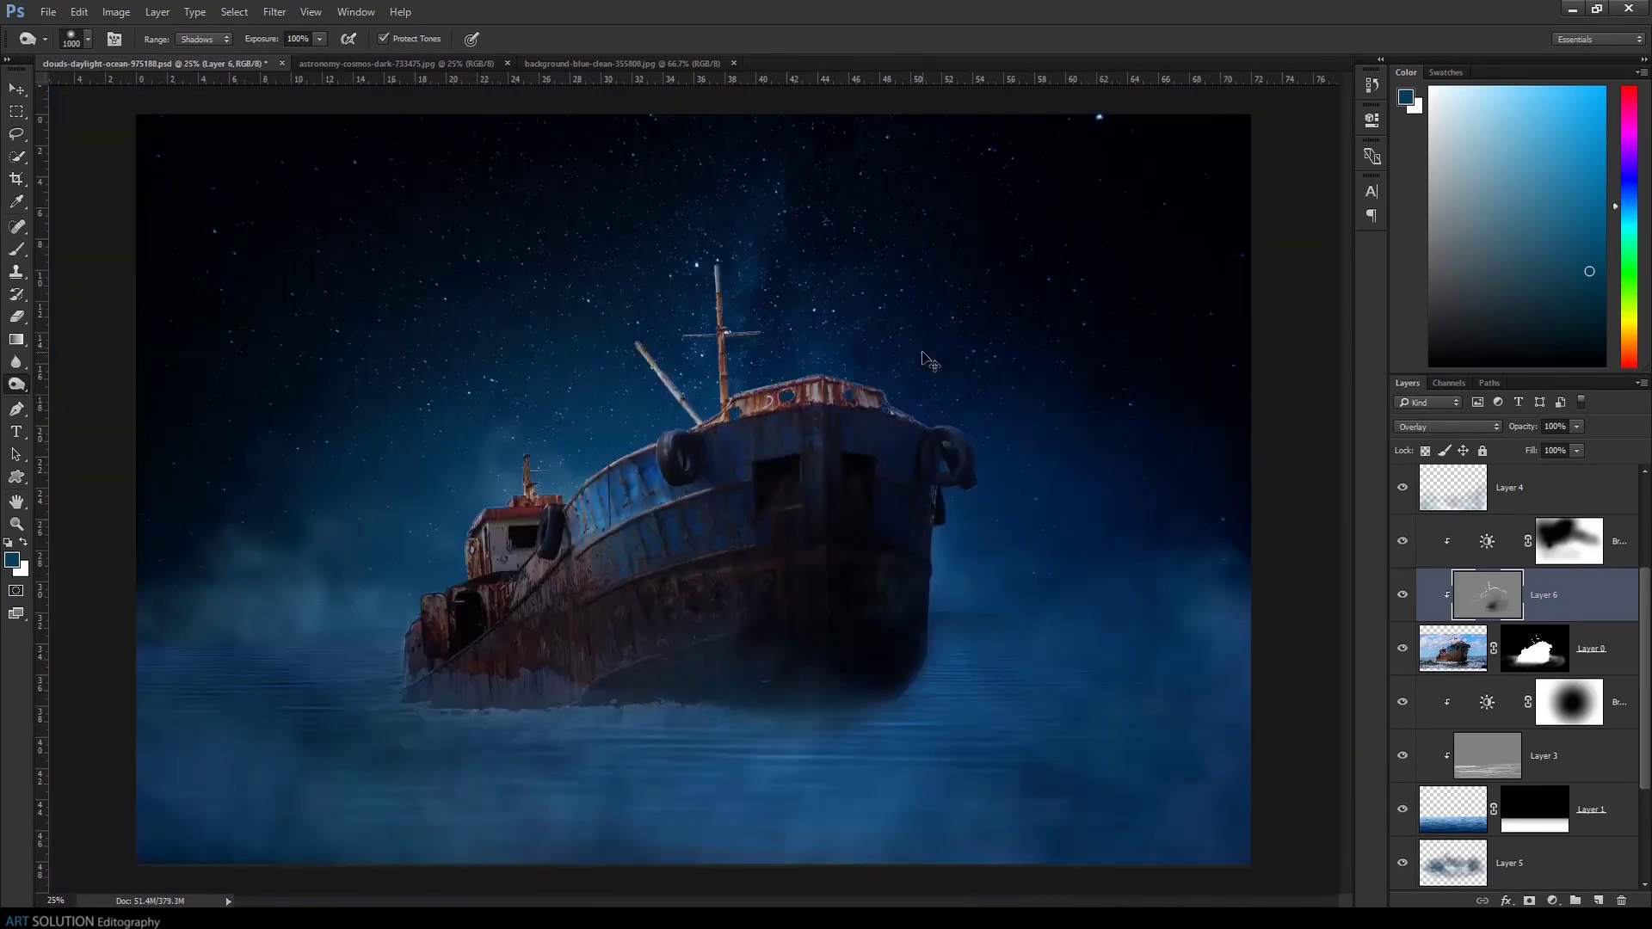
Add a grey Overlay Layer 7 clipped to the starry sky and brighten around the ship
click(1498, 755)
key(bracketright)
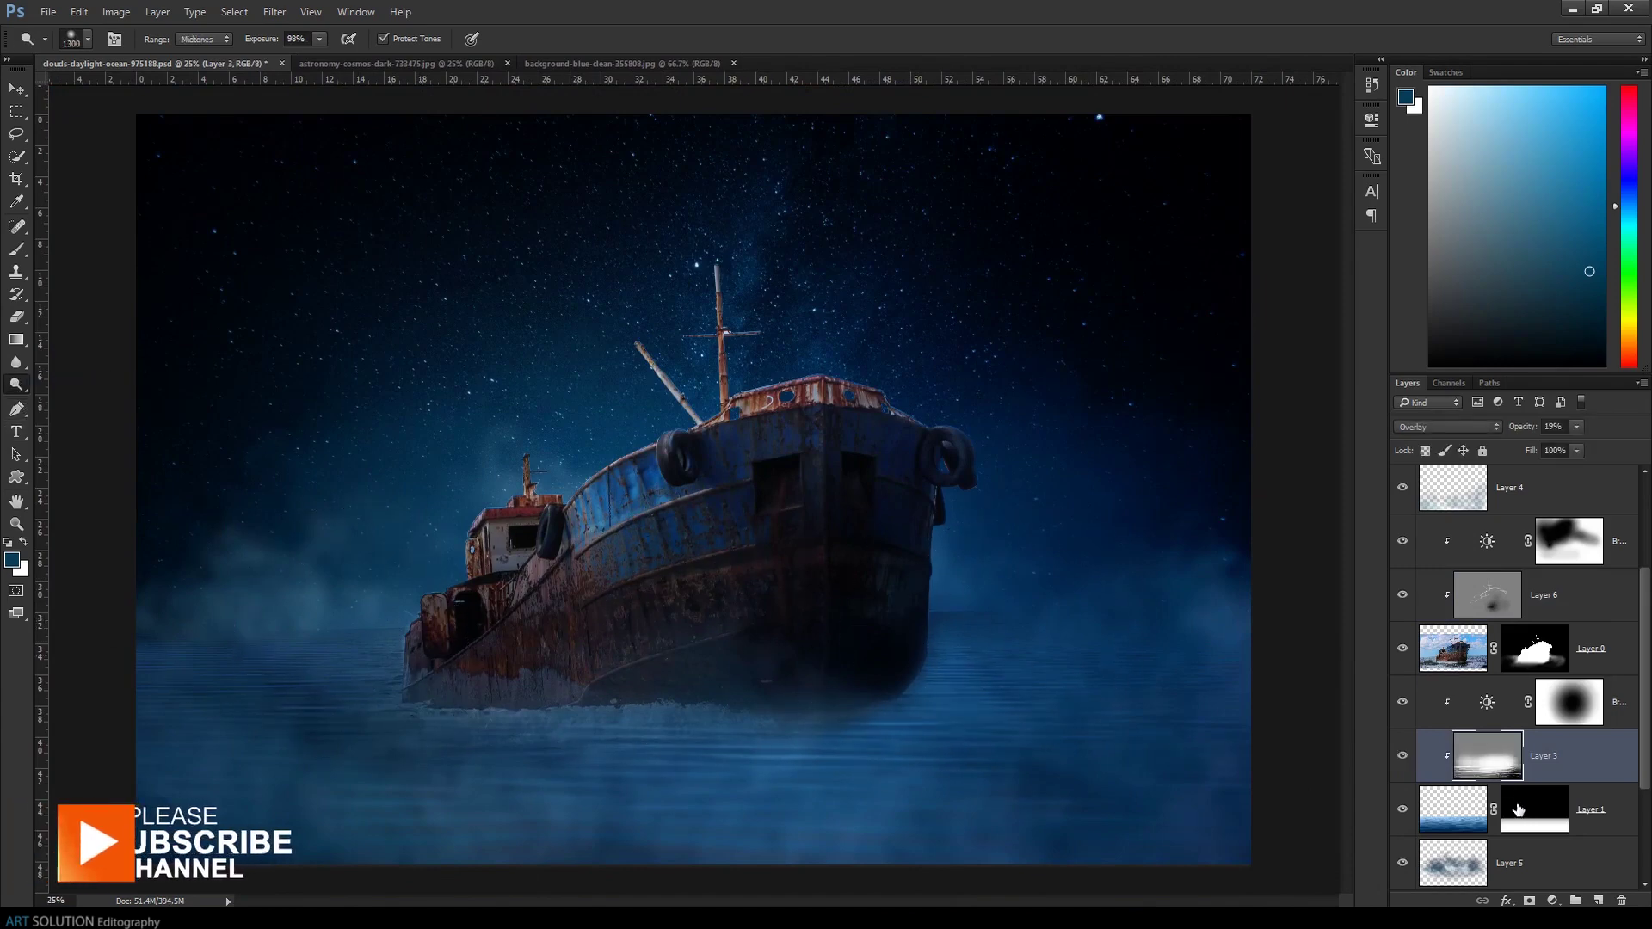
scroll(1514, 689, down, 3)
click(1540, 808)
click(1596, 899)
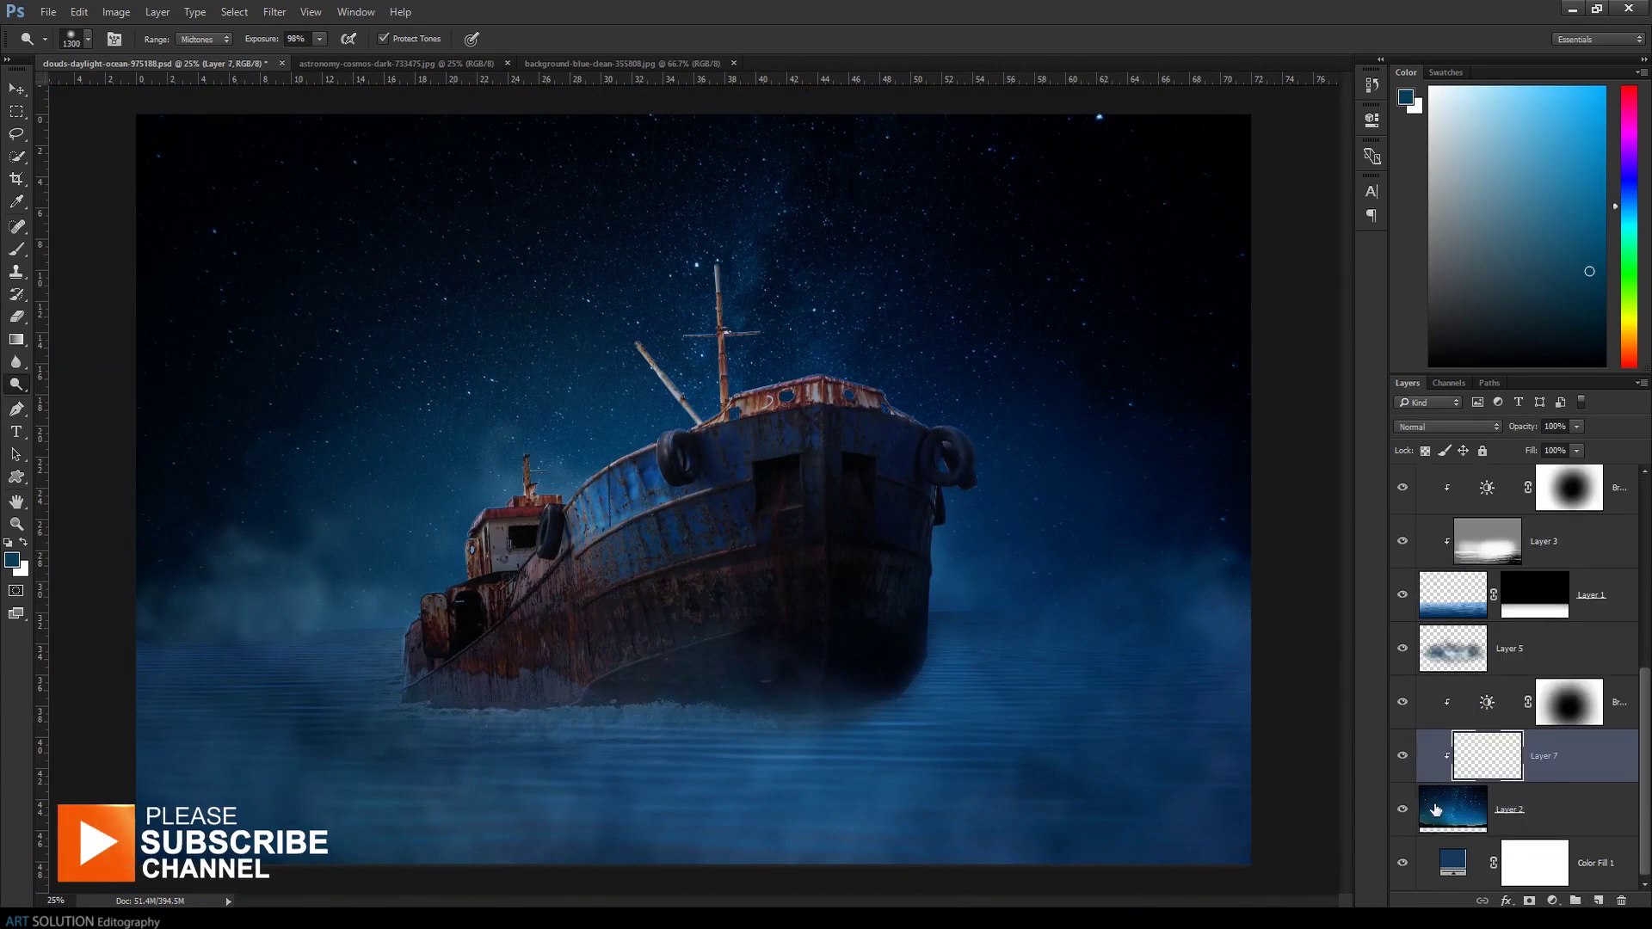
key(ctrl+f)
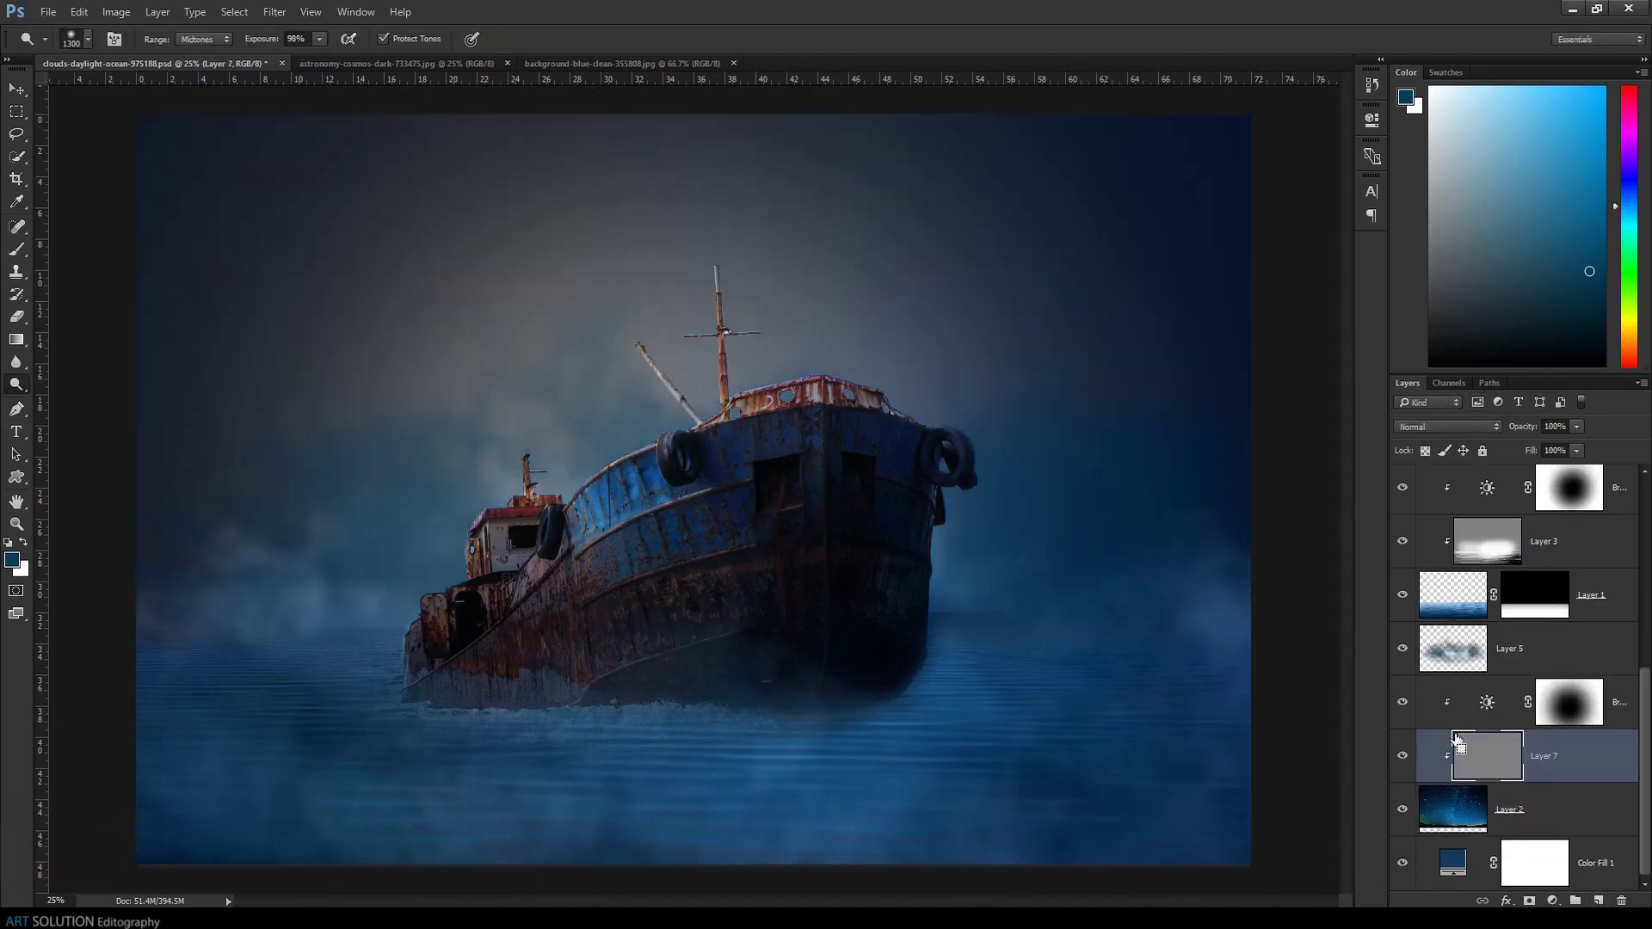
click(1447, 427)
click(1444, 621)
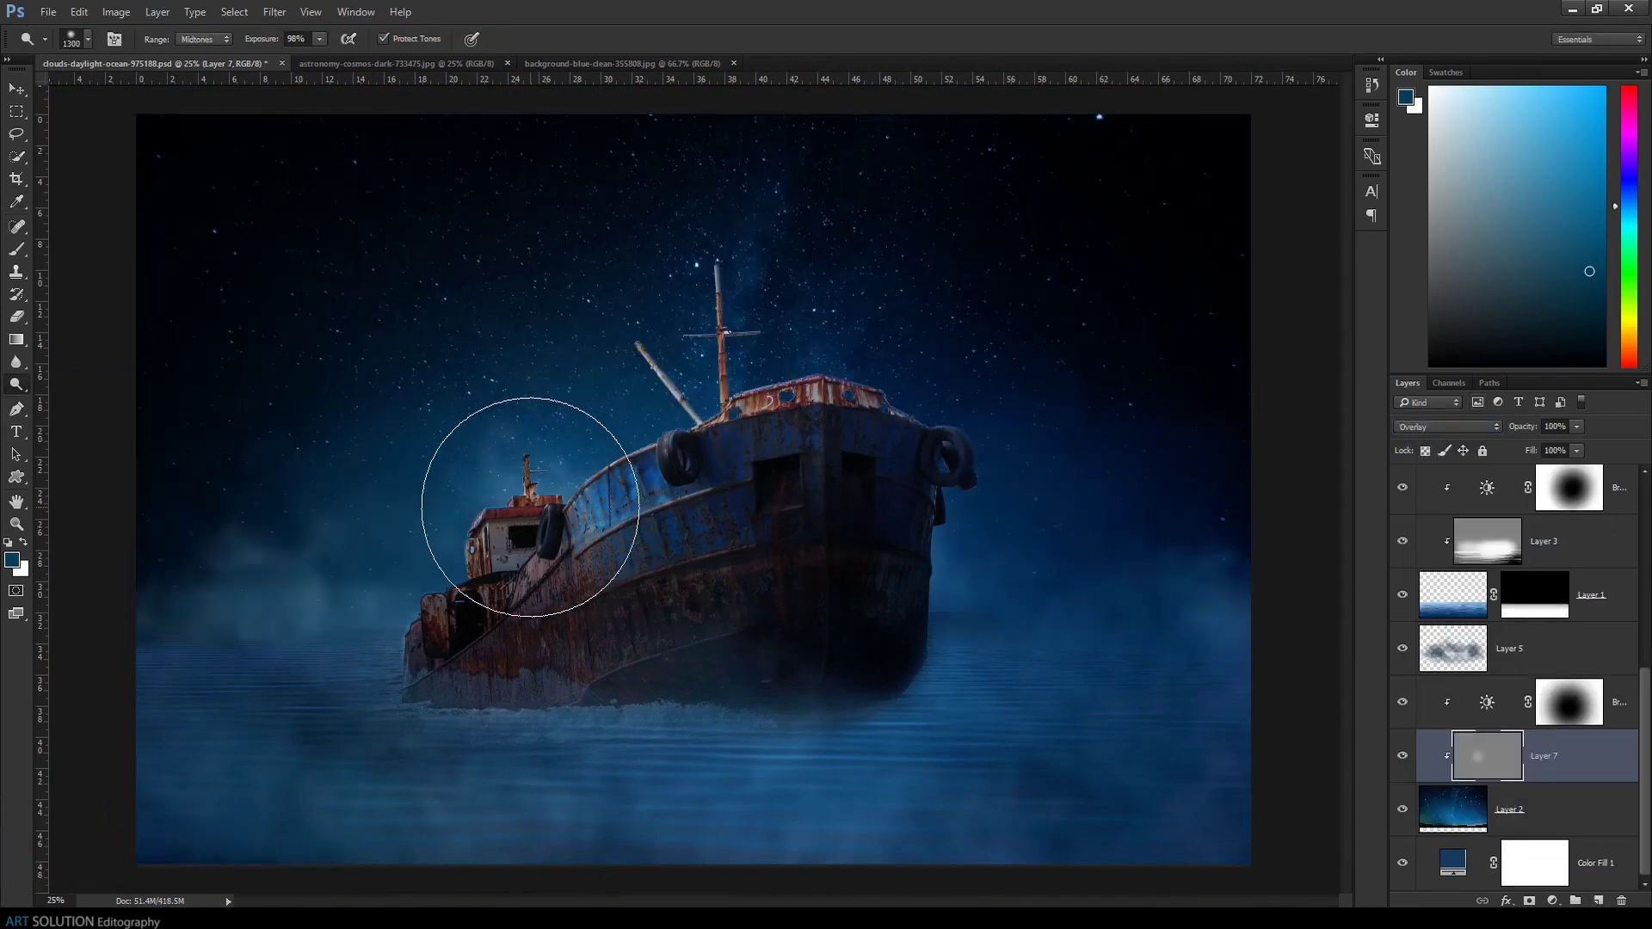
drag(552, 462, 719, 301)
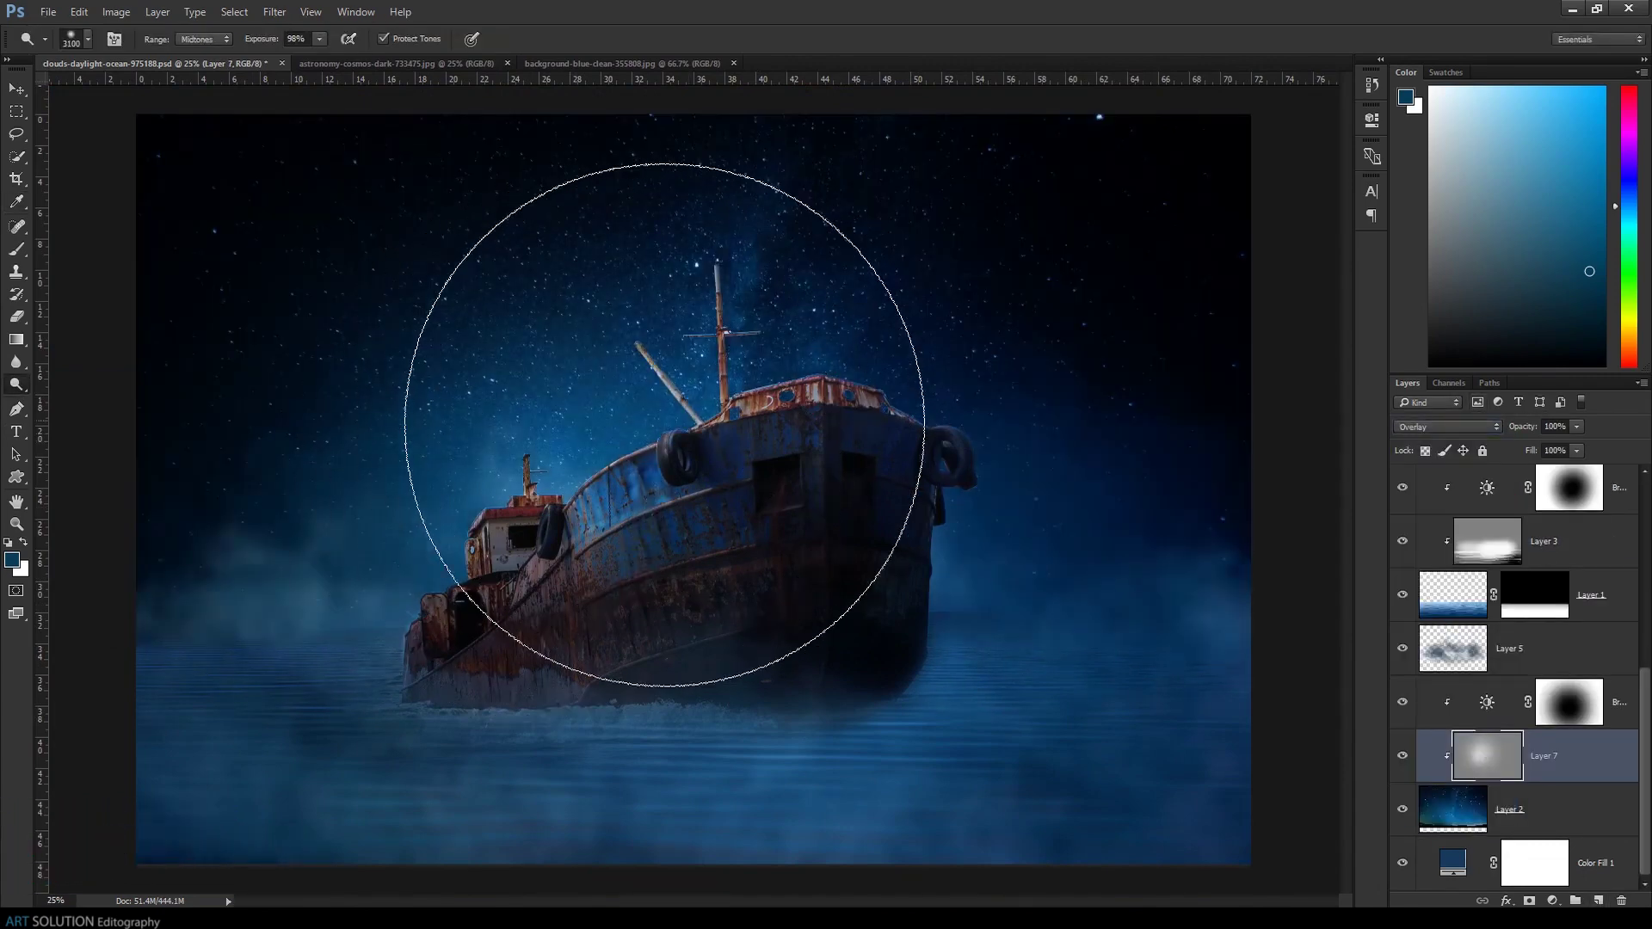
Draw a dark blue radial gradient on Layer 8, blended as Screen at reduced opacity
click(1620, 698)
key(ctrl+shift+alt+n)
key(g)
drag(645, 442, 774, 155)
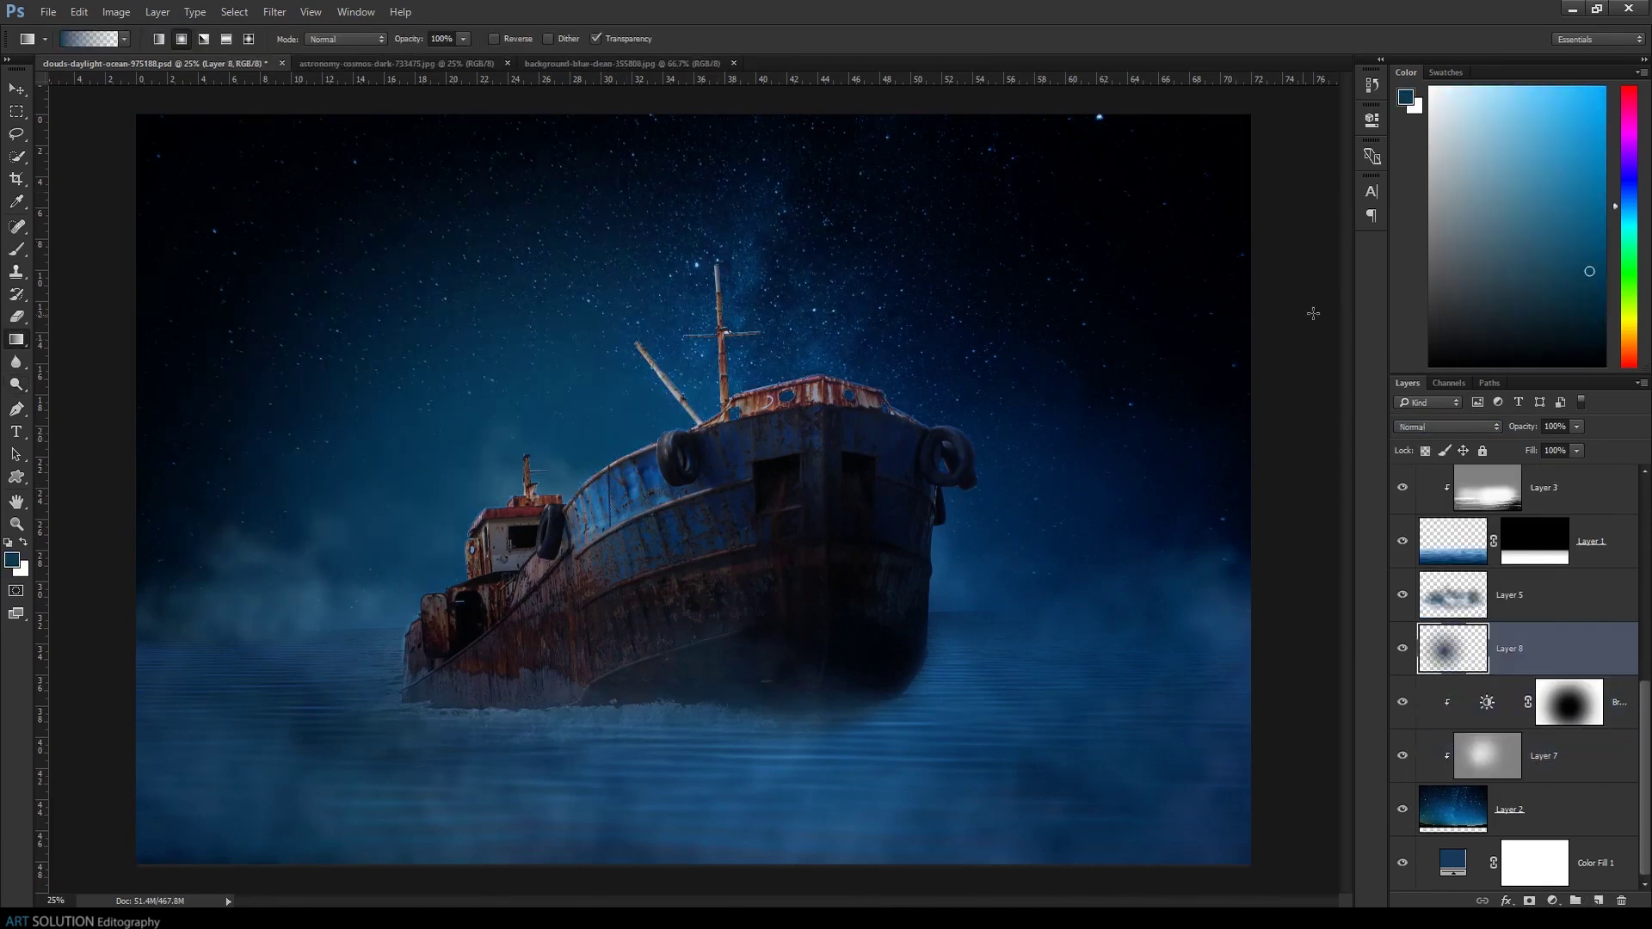
click(1602, 263)
click(1448, 426)
click(1454, 524)
key(Down)
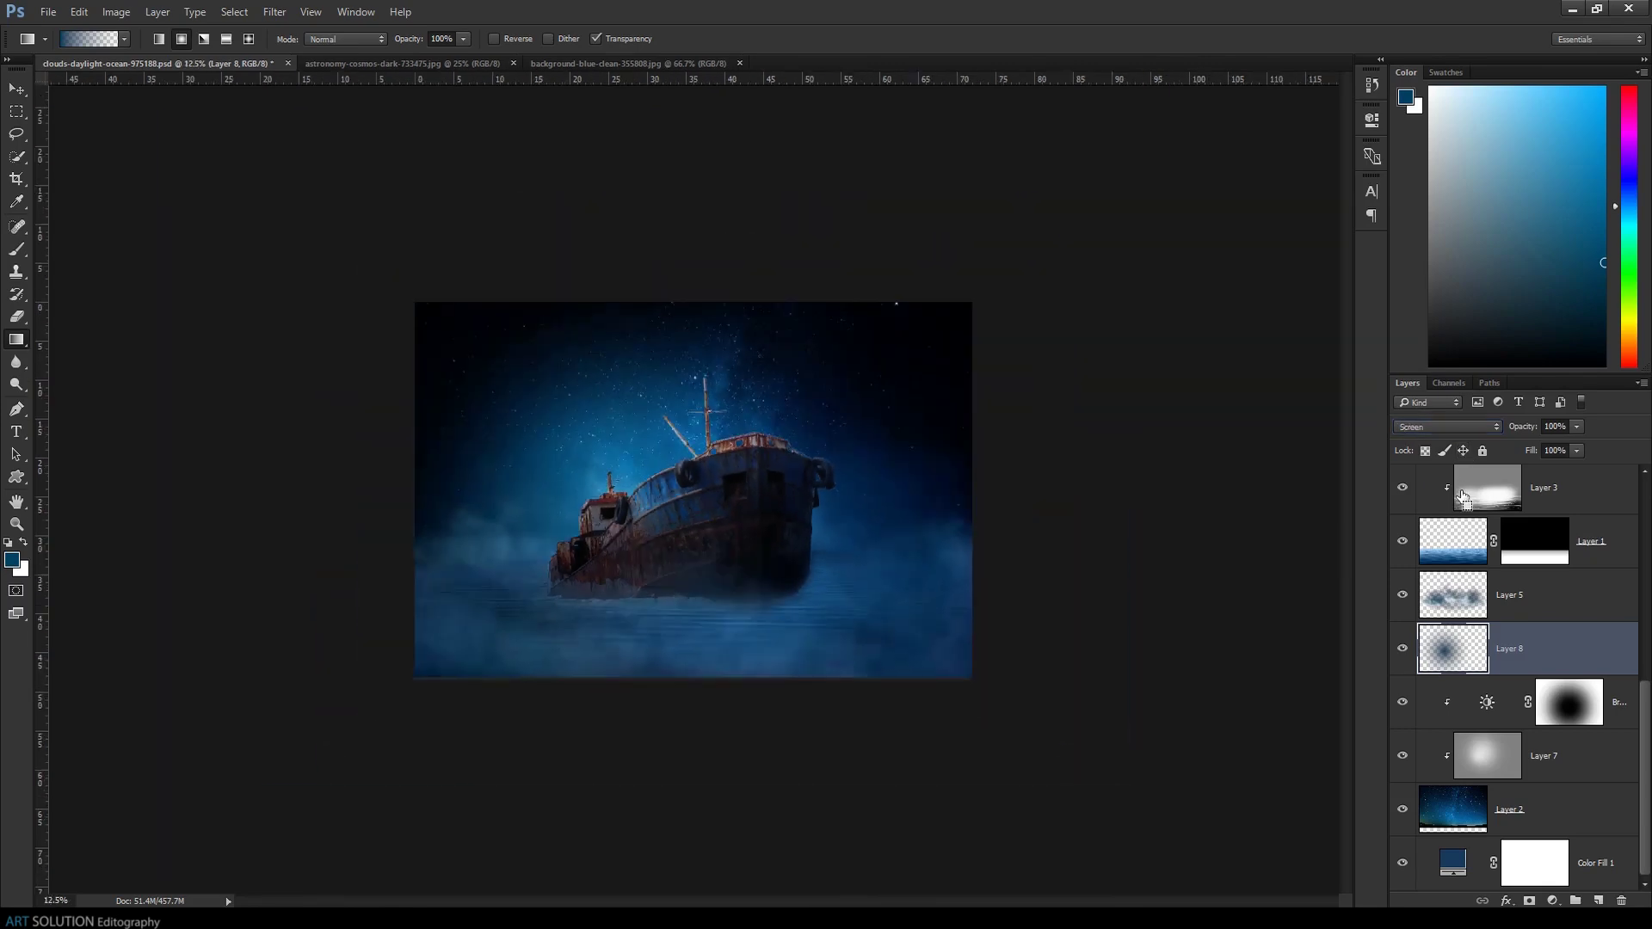
key(ctrl+minus)
drag(1534, 432, 1461, 428)
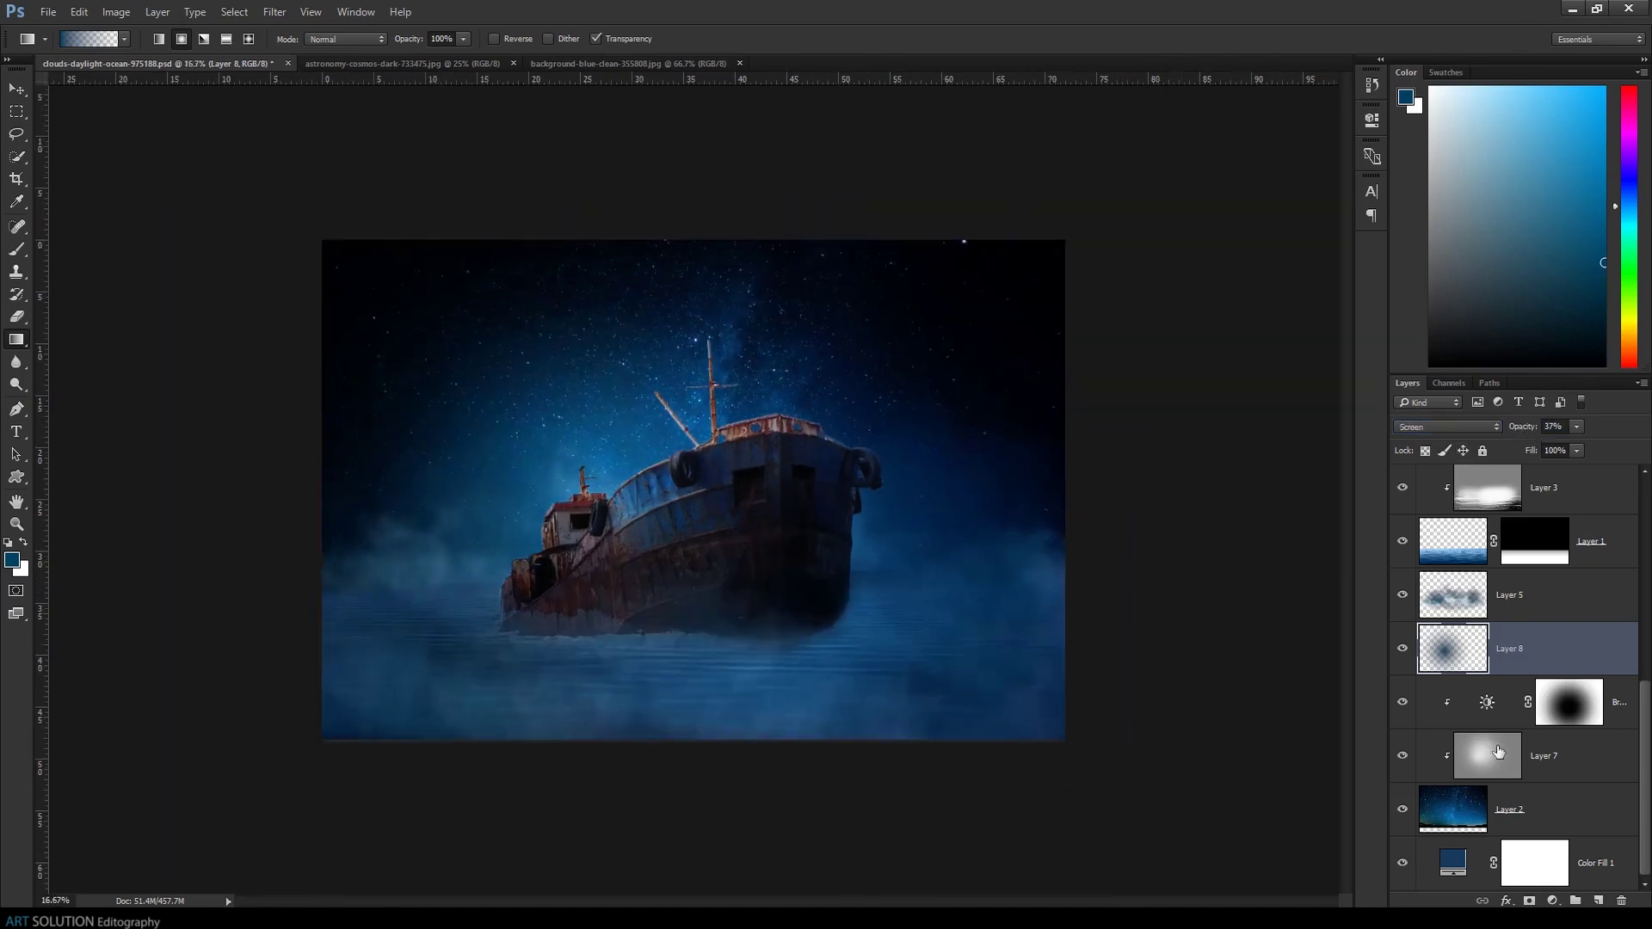
Apply a Gaussian Blur with a slightly larger radius to the starry sky Layer 2
click(1509, 808)
click(275, 11)
click(550, 265)
drag(936, 382, 960, 381)
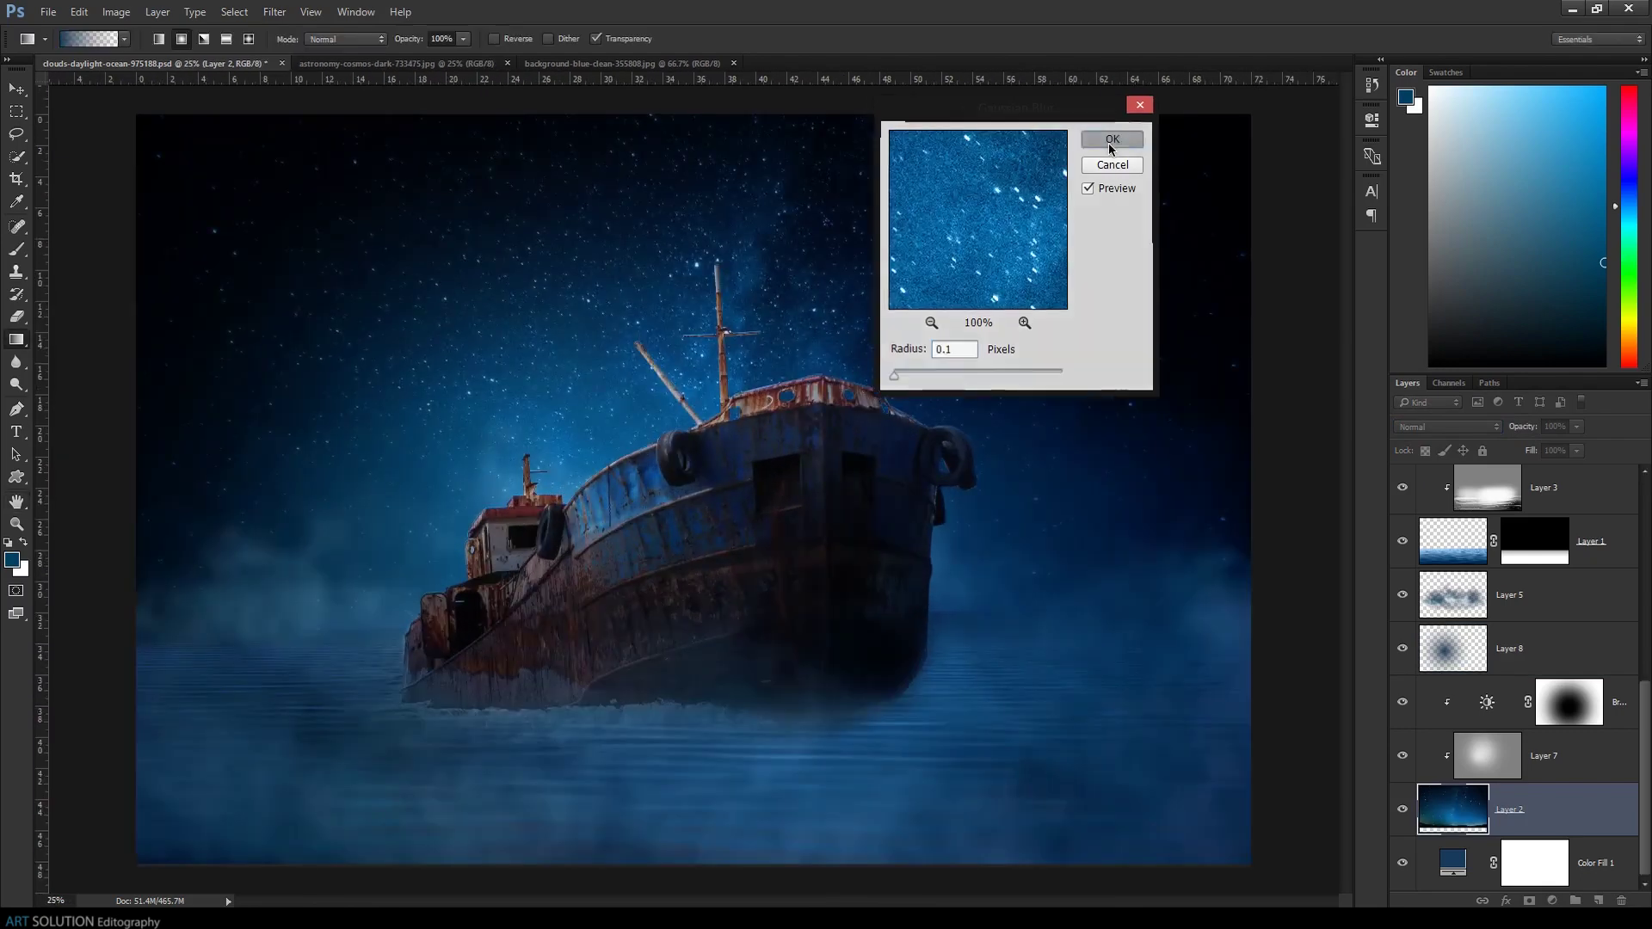
click(1111, 139)
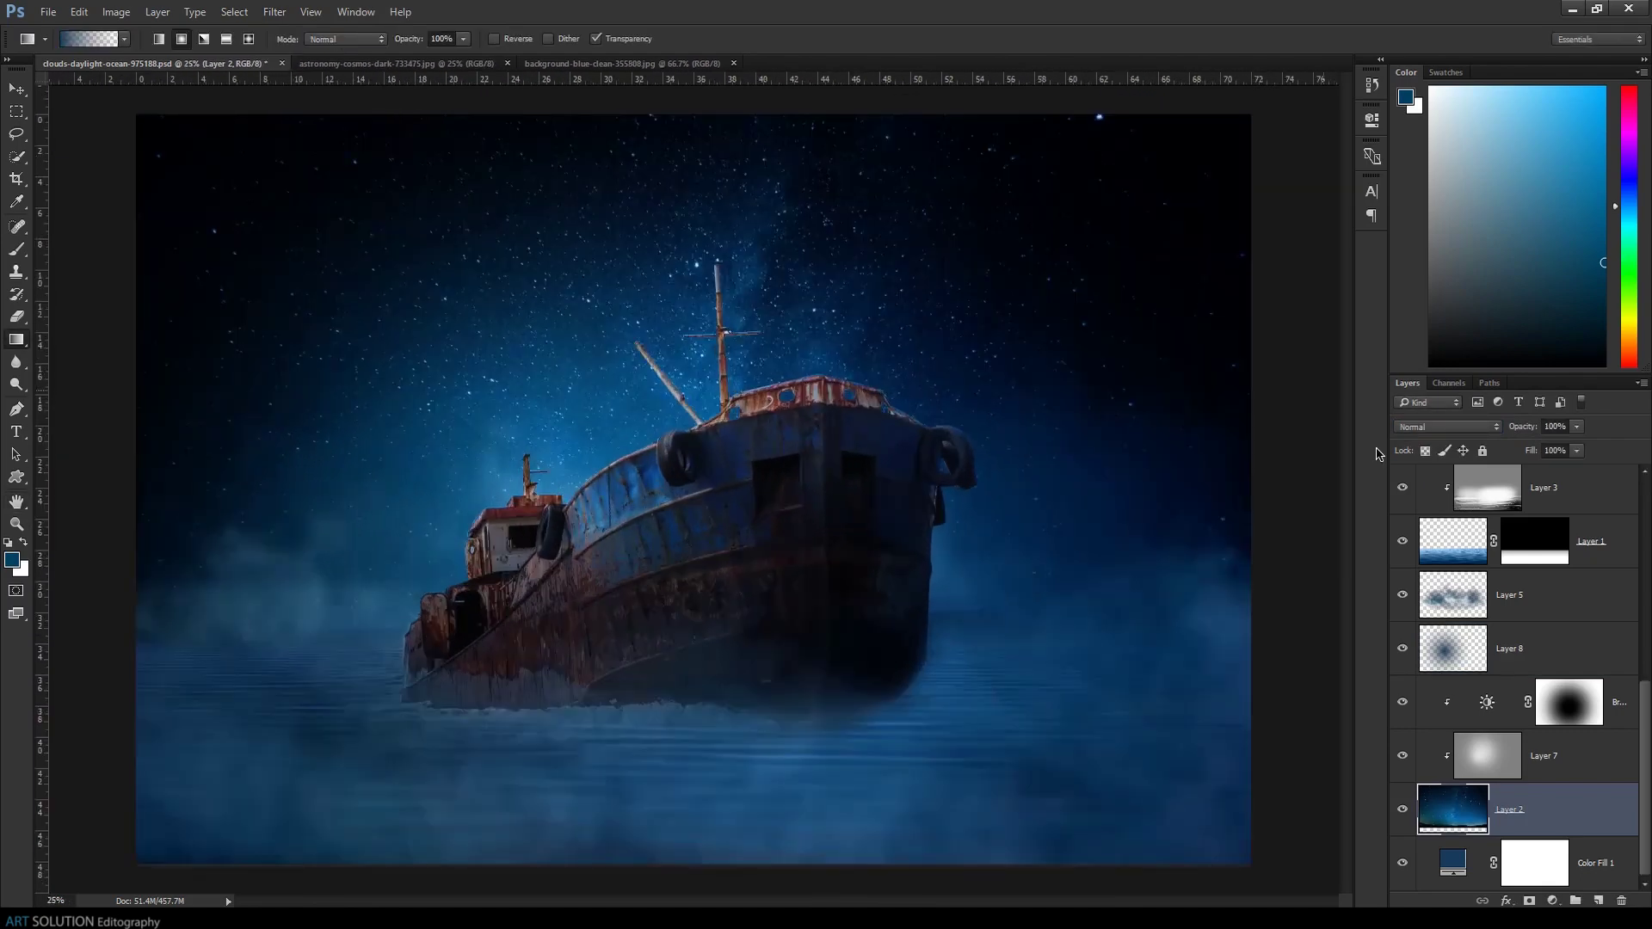
Paint faint white fog to the right of the bow with the brush
key(b)
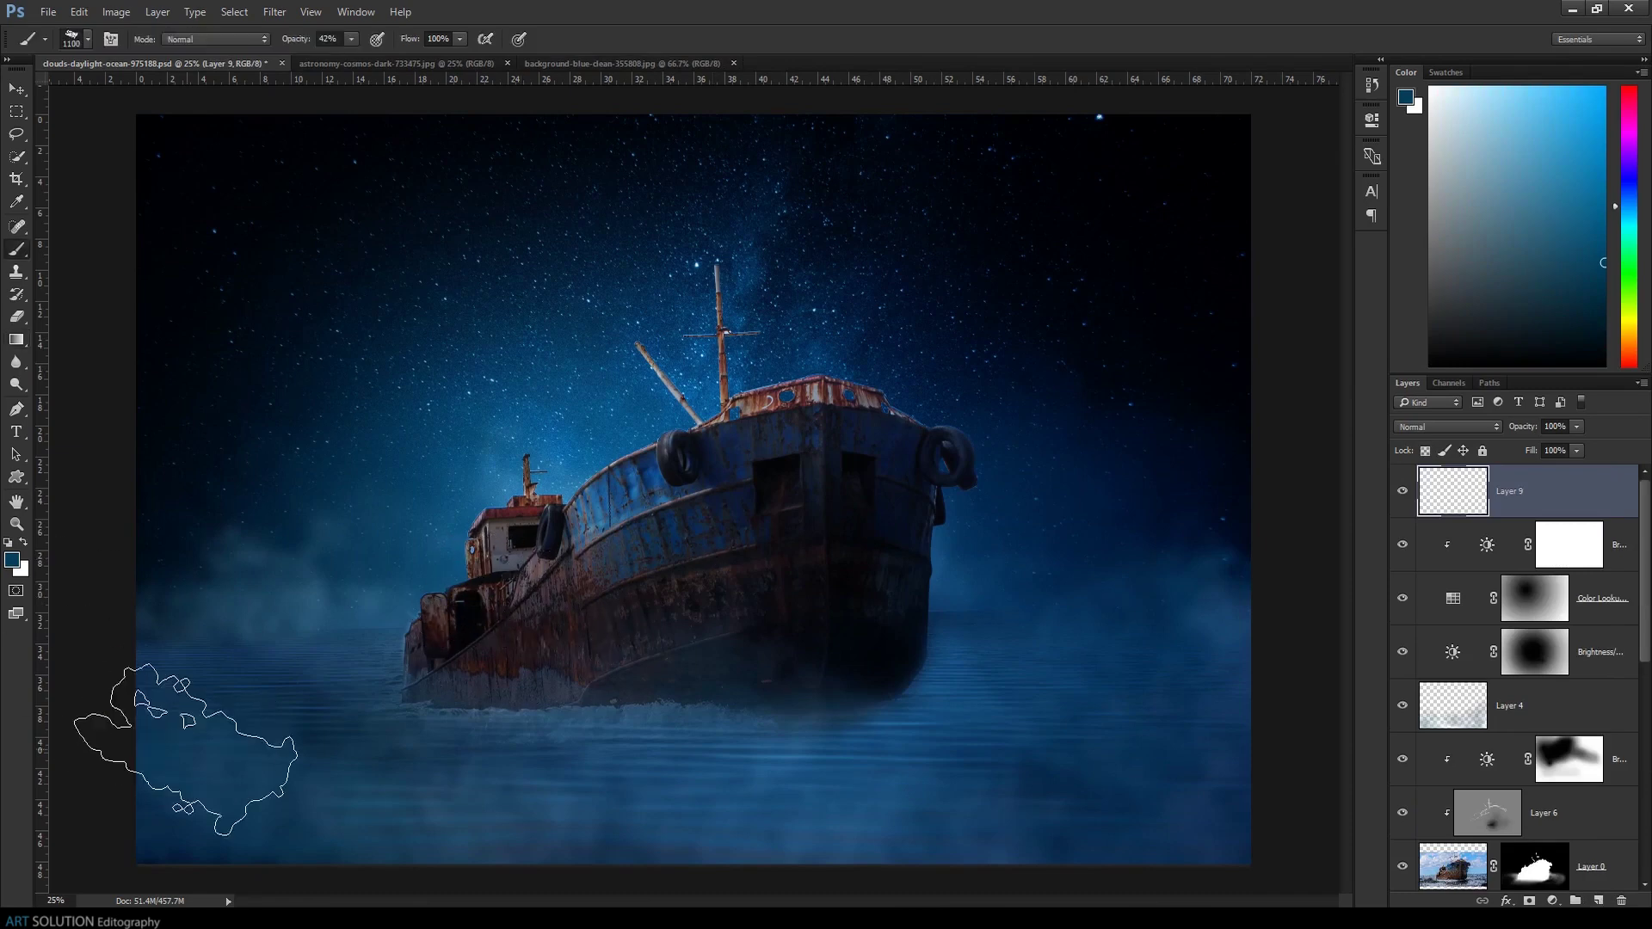
key(x)
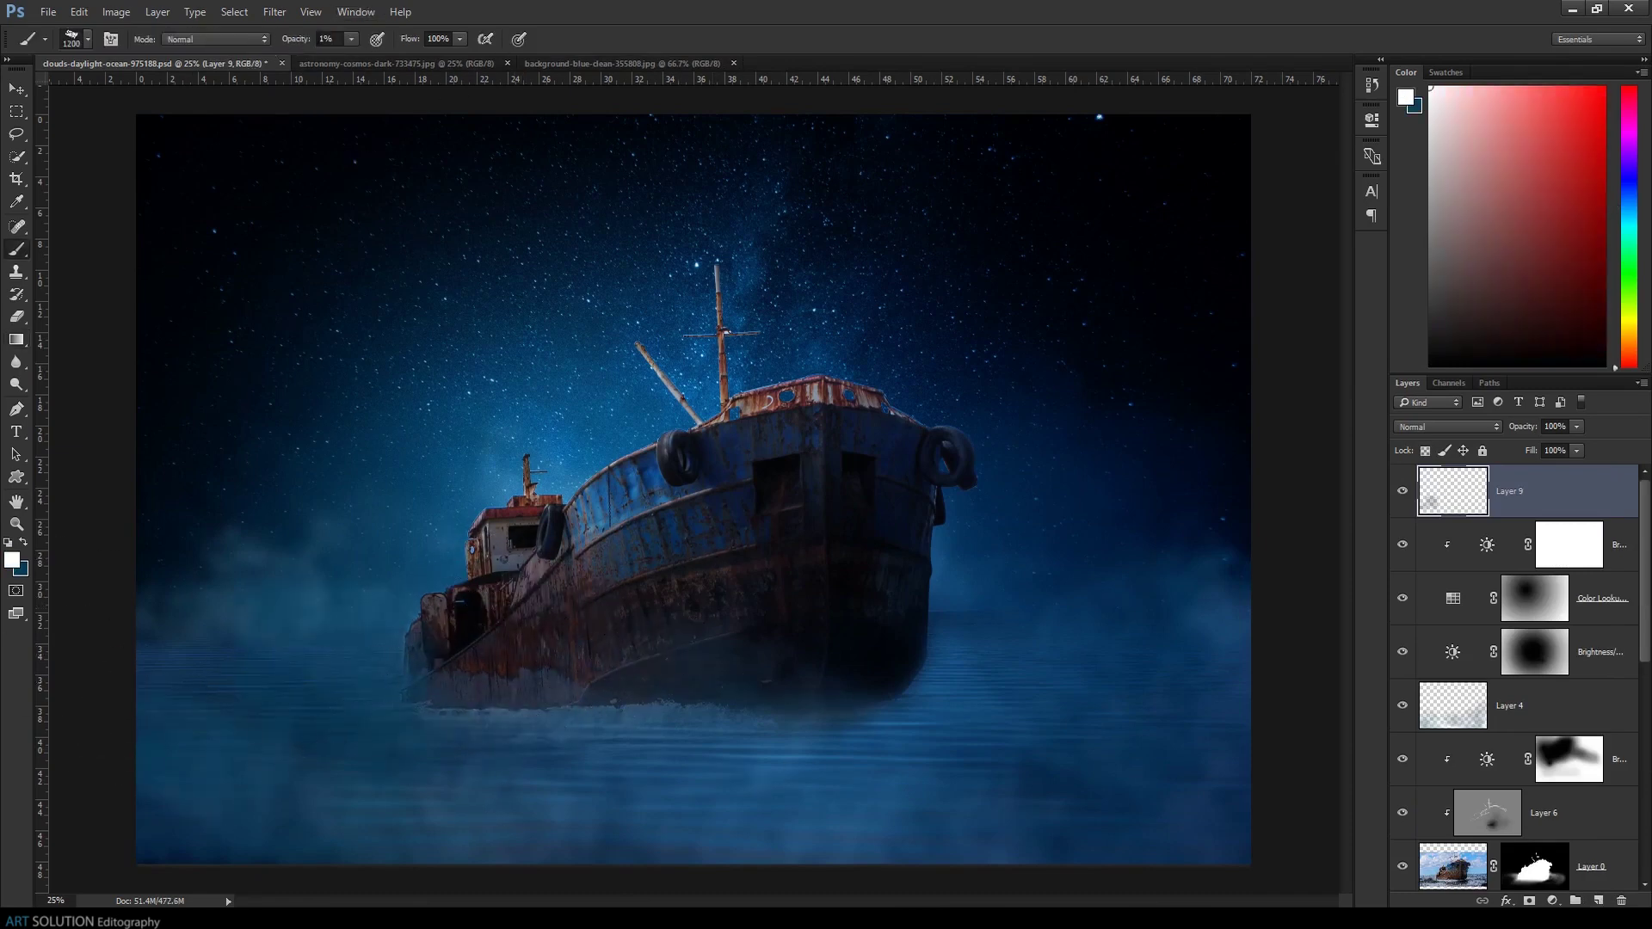
drag(977, 608, 1236, 332)
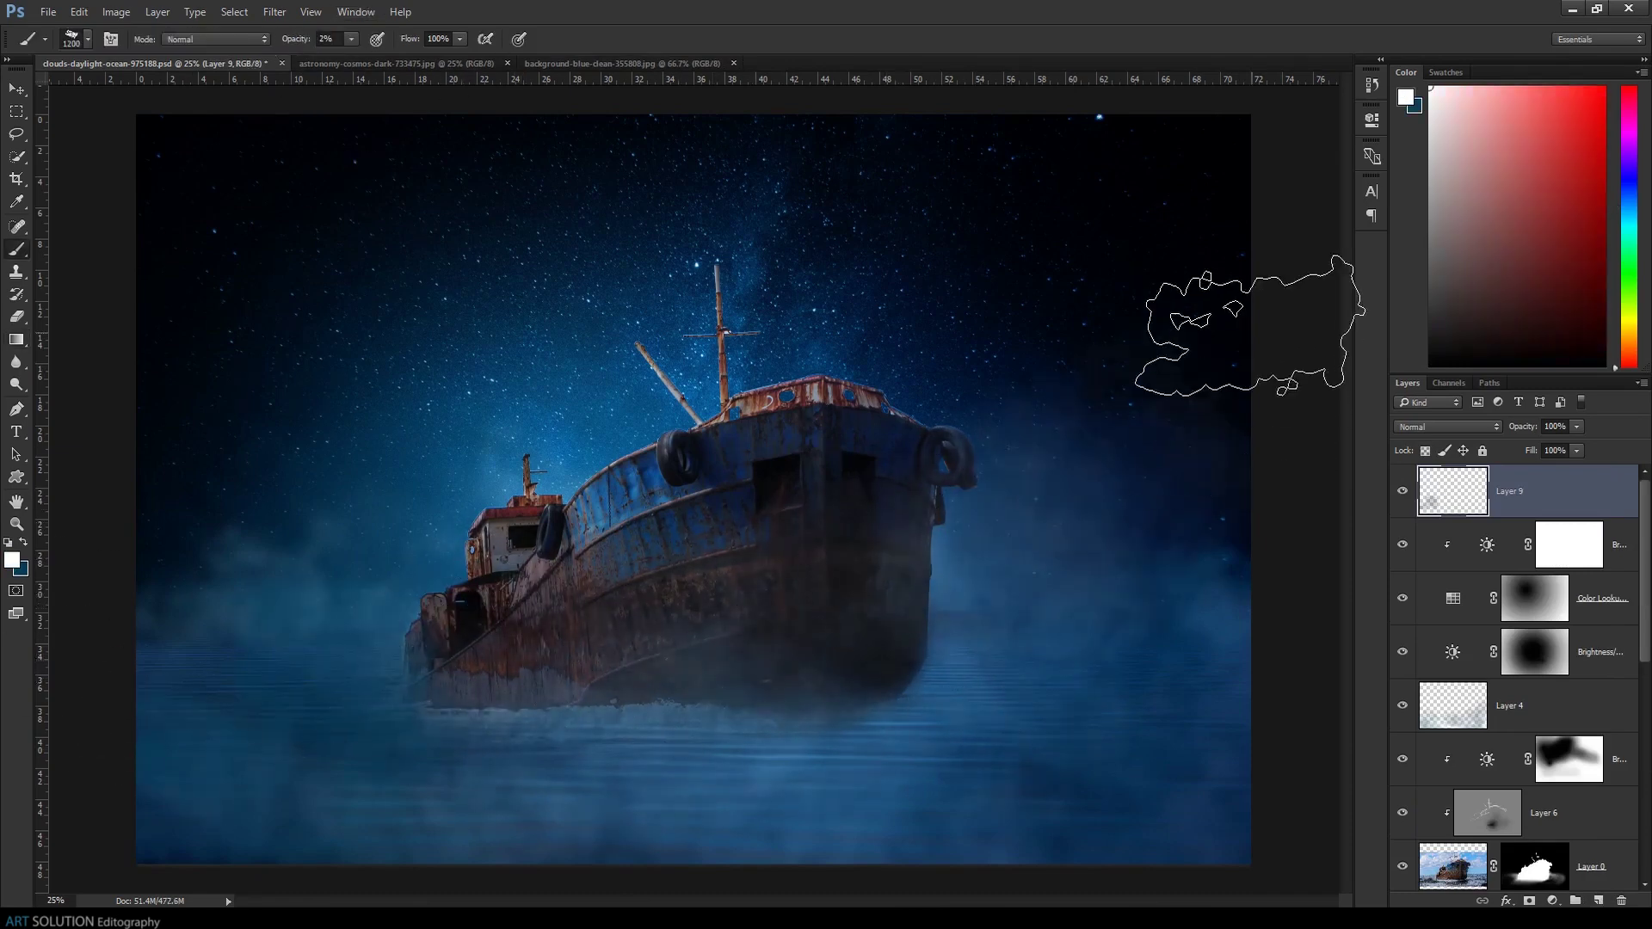
key(ctrl+minus)
key(ctrl+plus)
scroll(1514, 602, down, 3)
click(1564, 602)
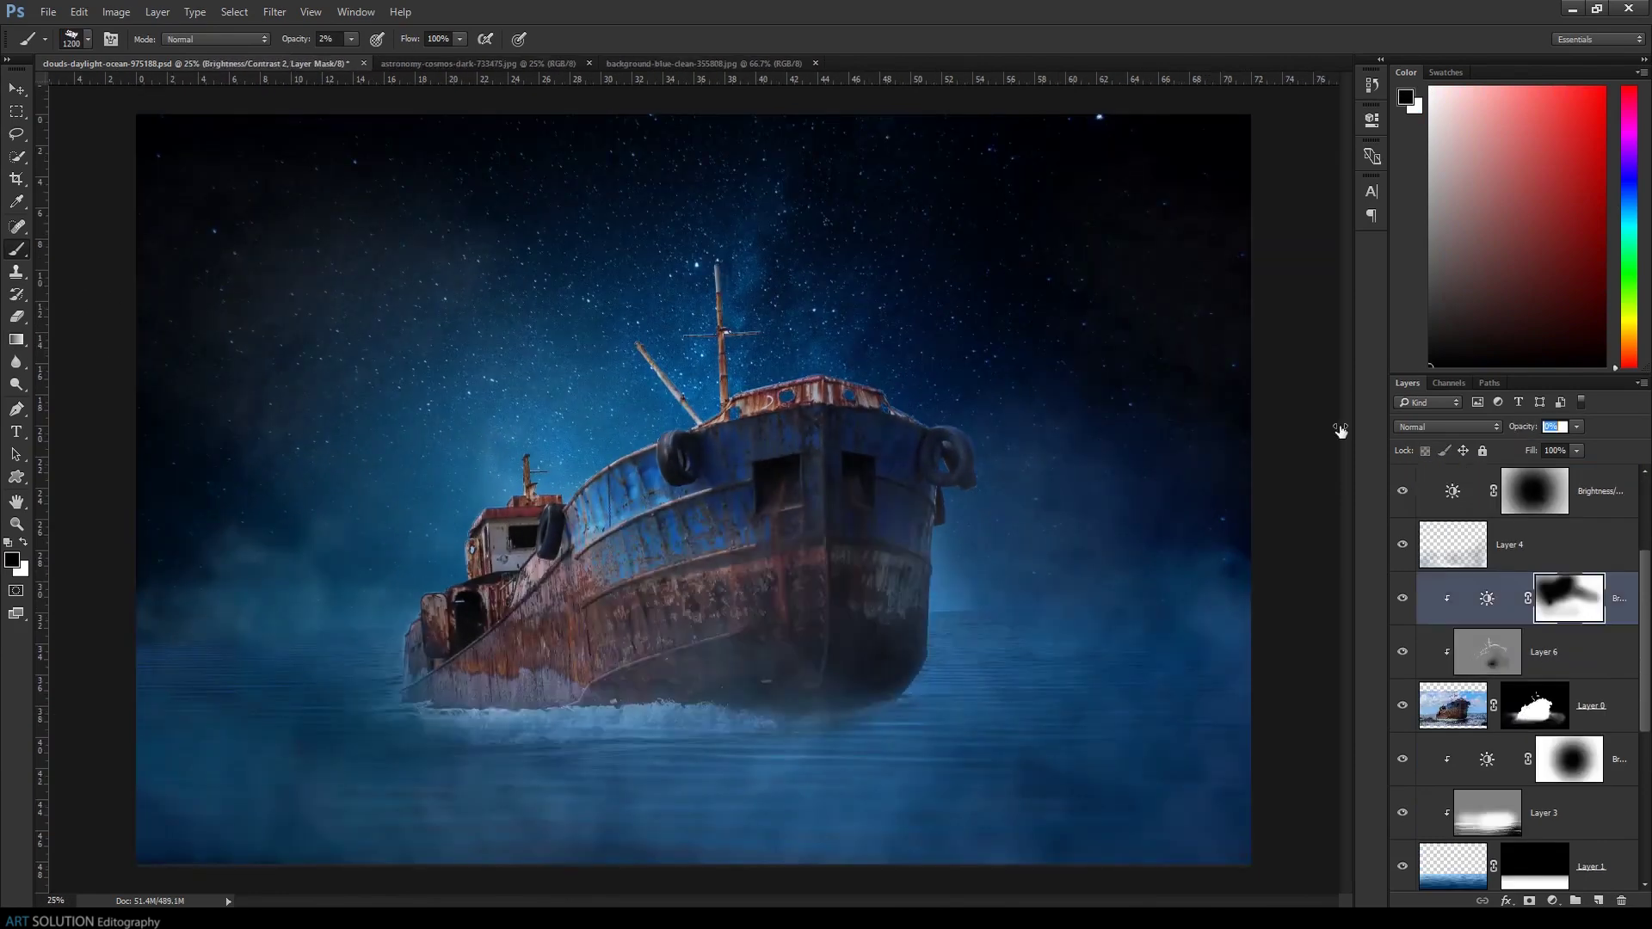
key(alt+bracketleft)
key(x)
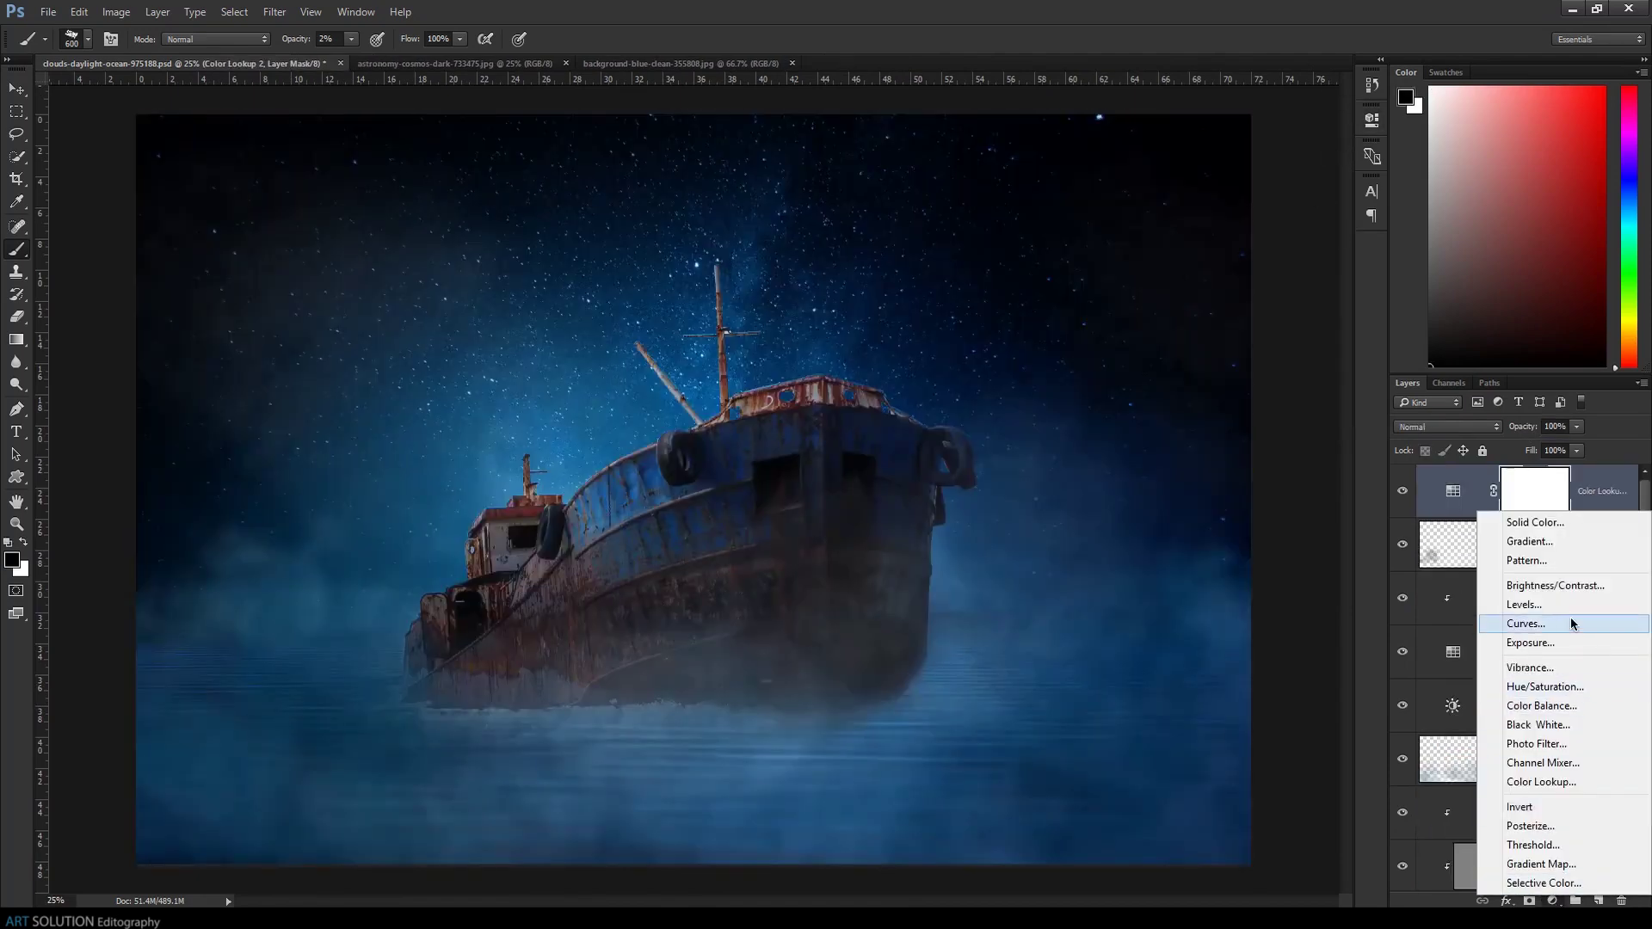
Add a Curves adjustment lowering the RGB midtones and the Blue channel midtones
click(1571, 624)
drag(1212, 311, 1206, 328)
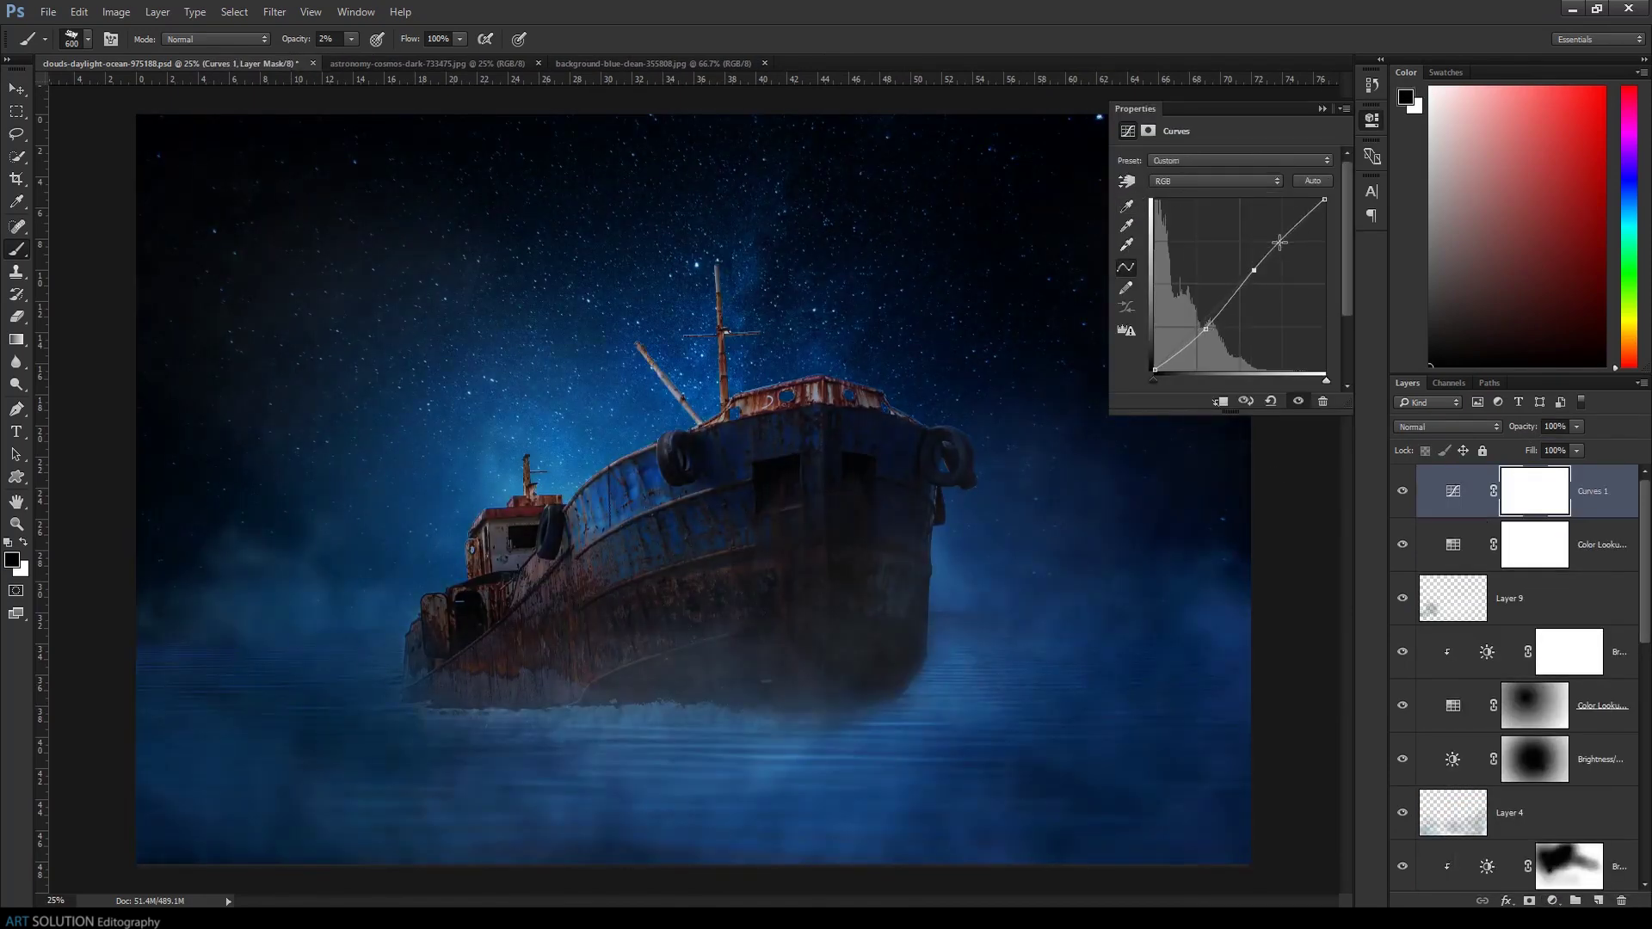
click(1219, 232)
drag(1221, 302, 1222, 316)
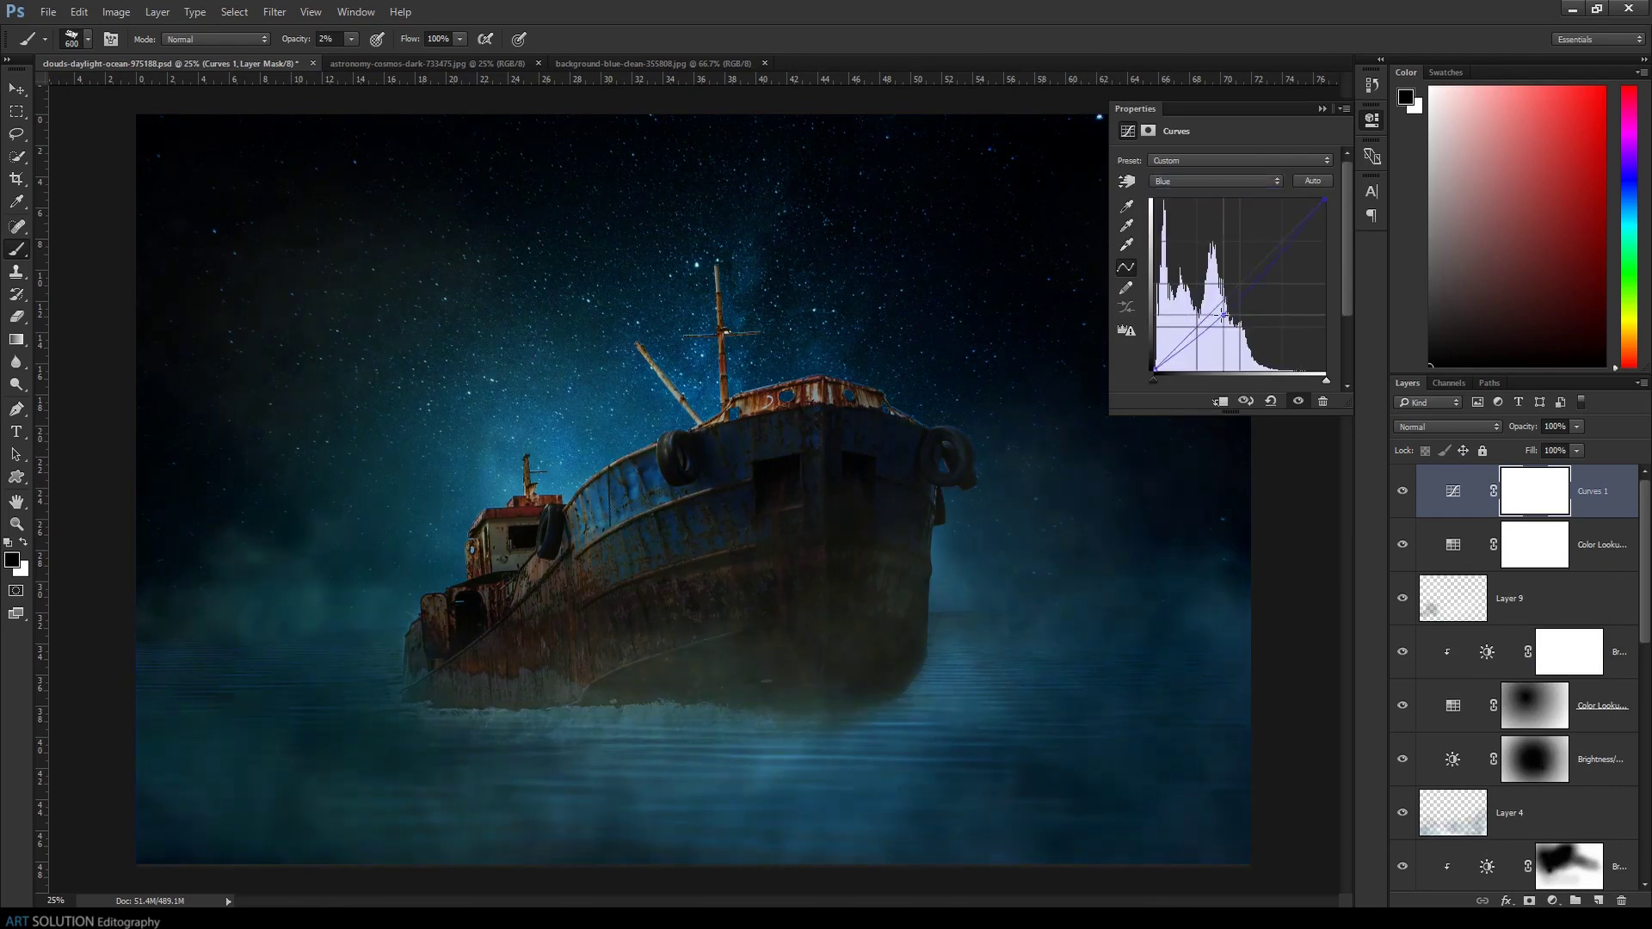
click(1322, 108)
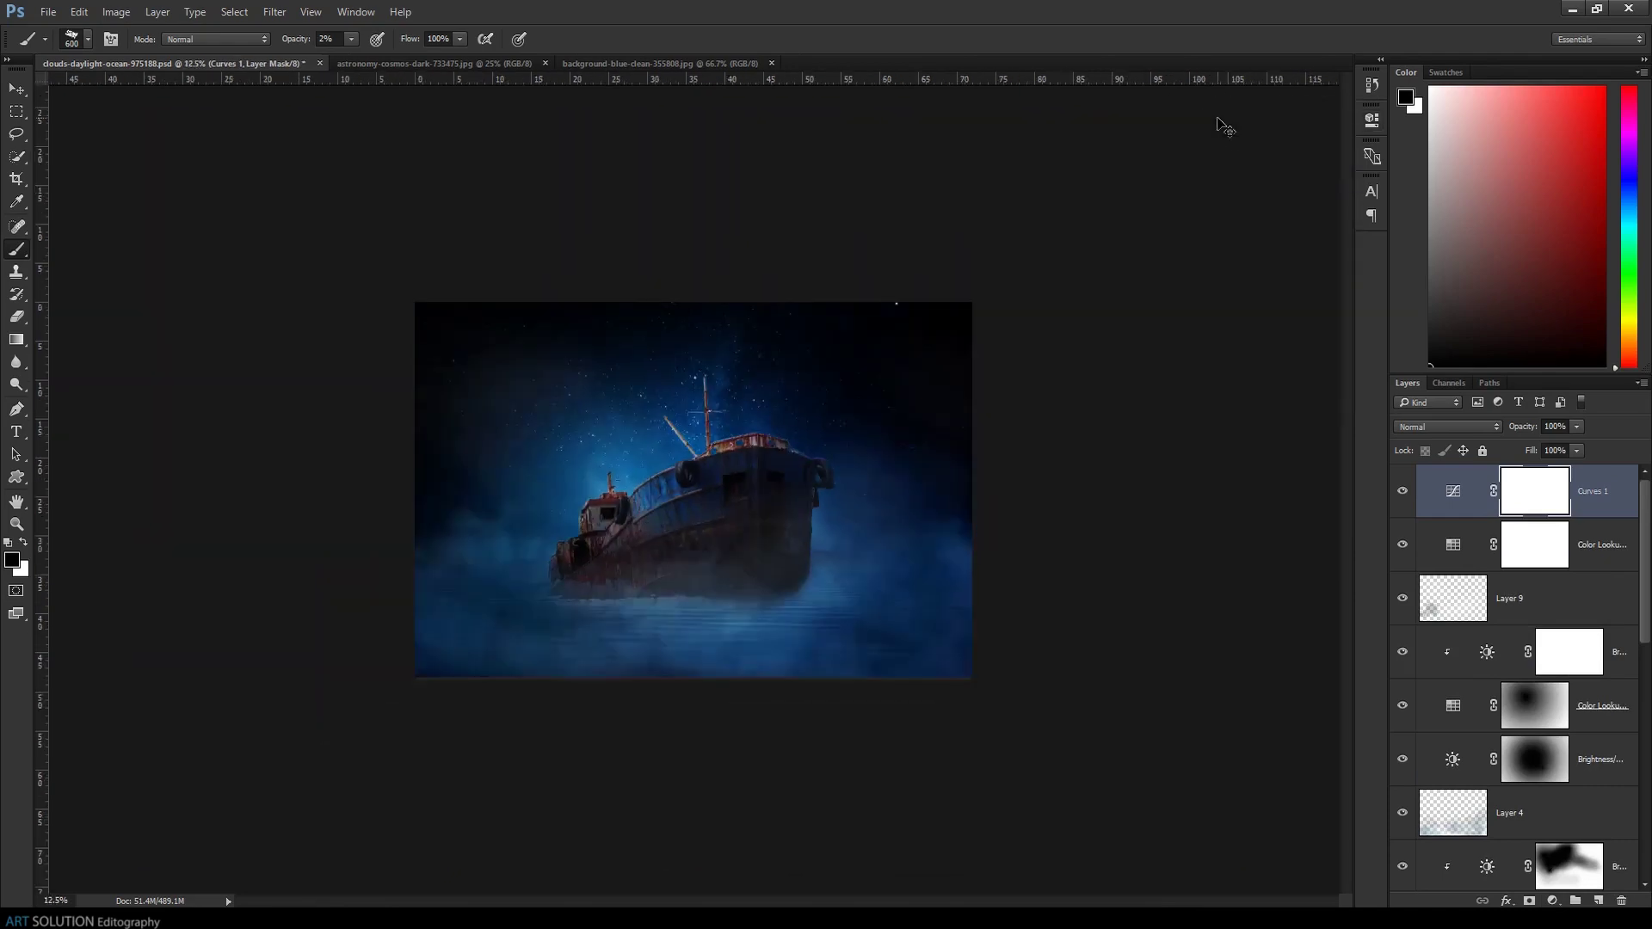
Stamp all visible layers into a new top layer and darken its exposure in Camera Raw
key(ctrl+shift+alt+e)
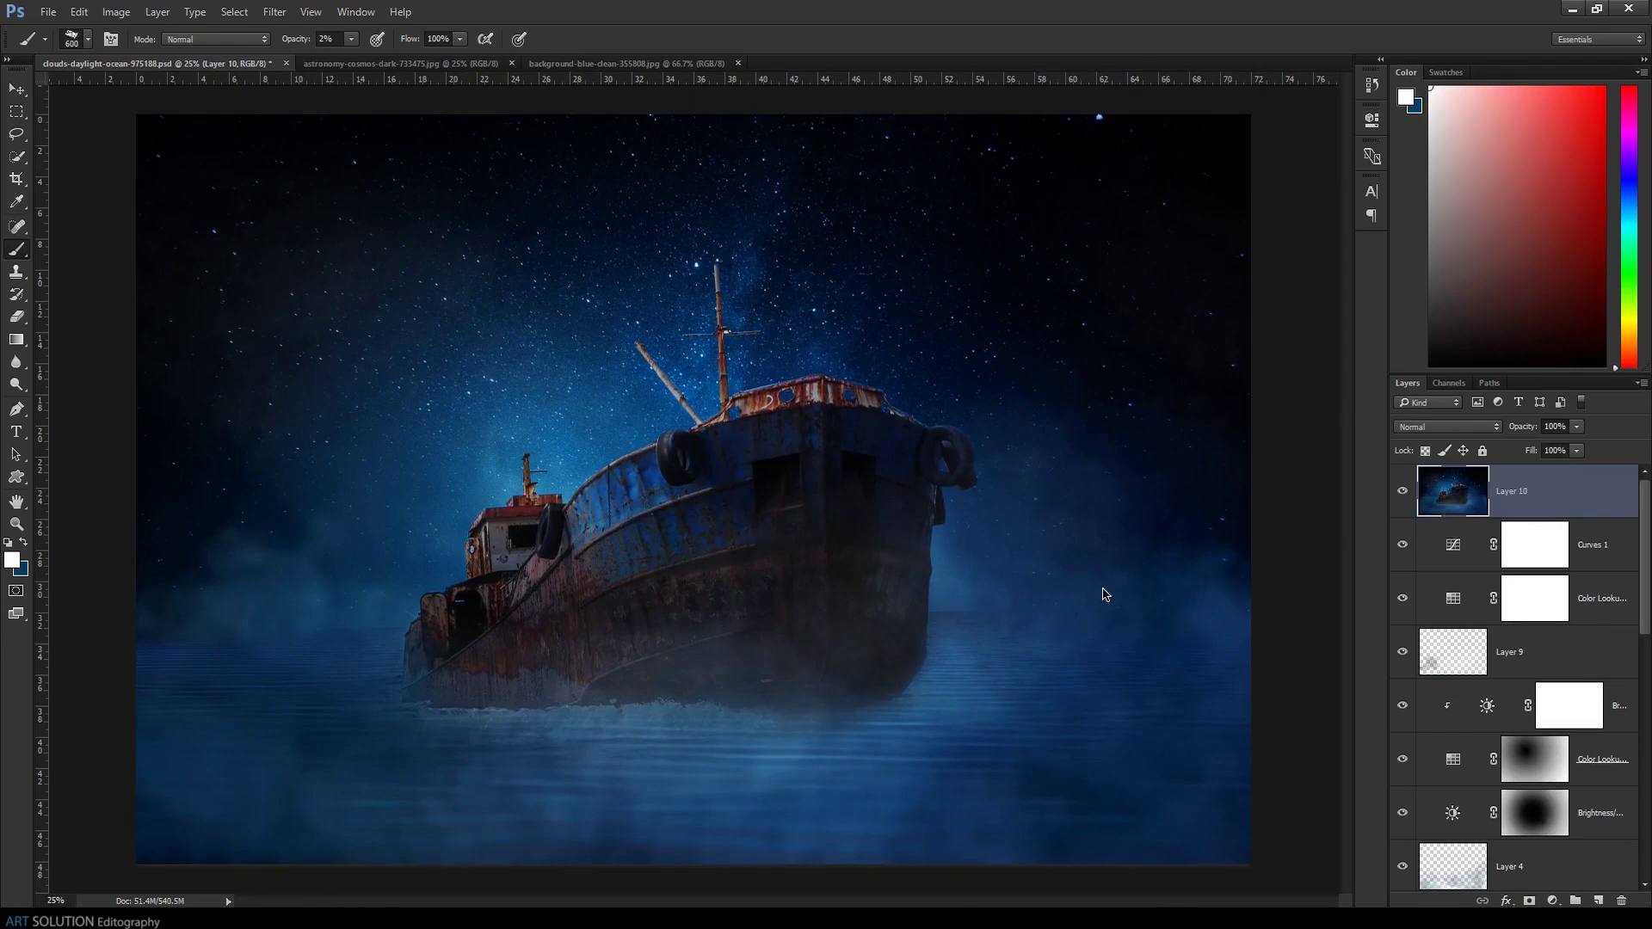
key(ctrl+shift+a)
mouse_move(1516, 359)
mouse_down()
mouse_move(1549, 411)
mouse_move(1423, 461)
mouse_up()
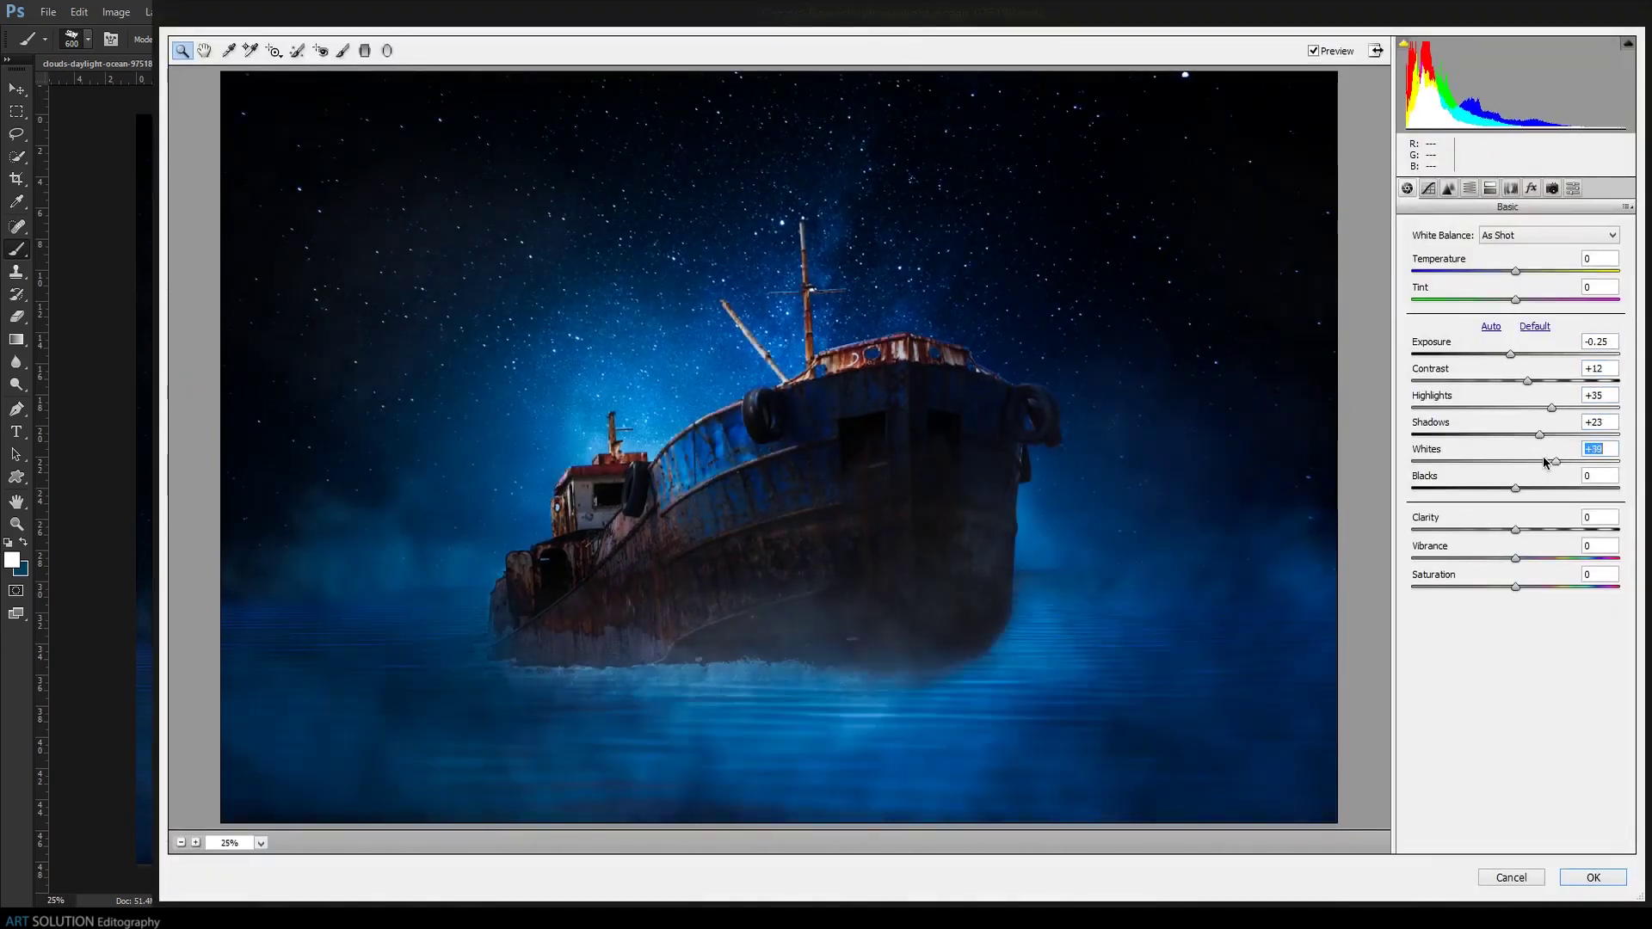
click(1449, 187)
click(1531, 188)
Add a sky-to-boat graduated filter with cooler temperature and darker exposure, then apply
key(g)
mouse_move(524, 100)
mouse_down()
mouse_move(591, 582)
mouse_move(526, 256)
mouse_up()
drag(1517, 251, 1461, 251)
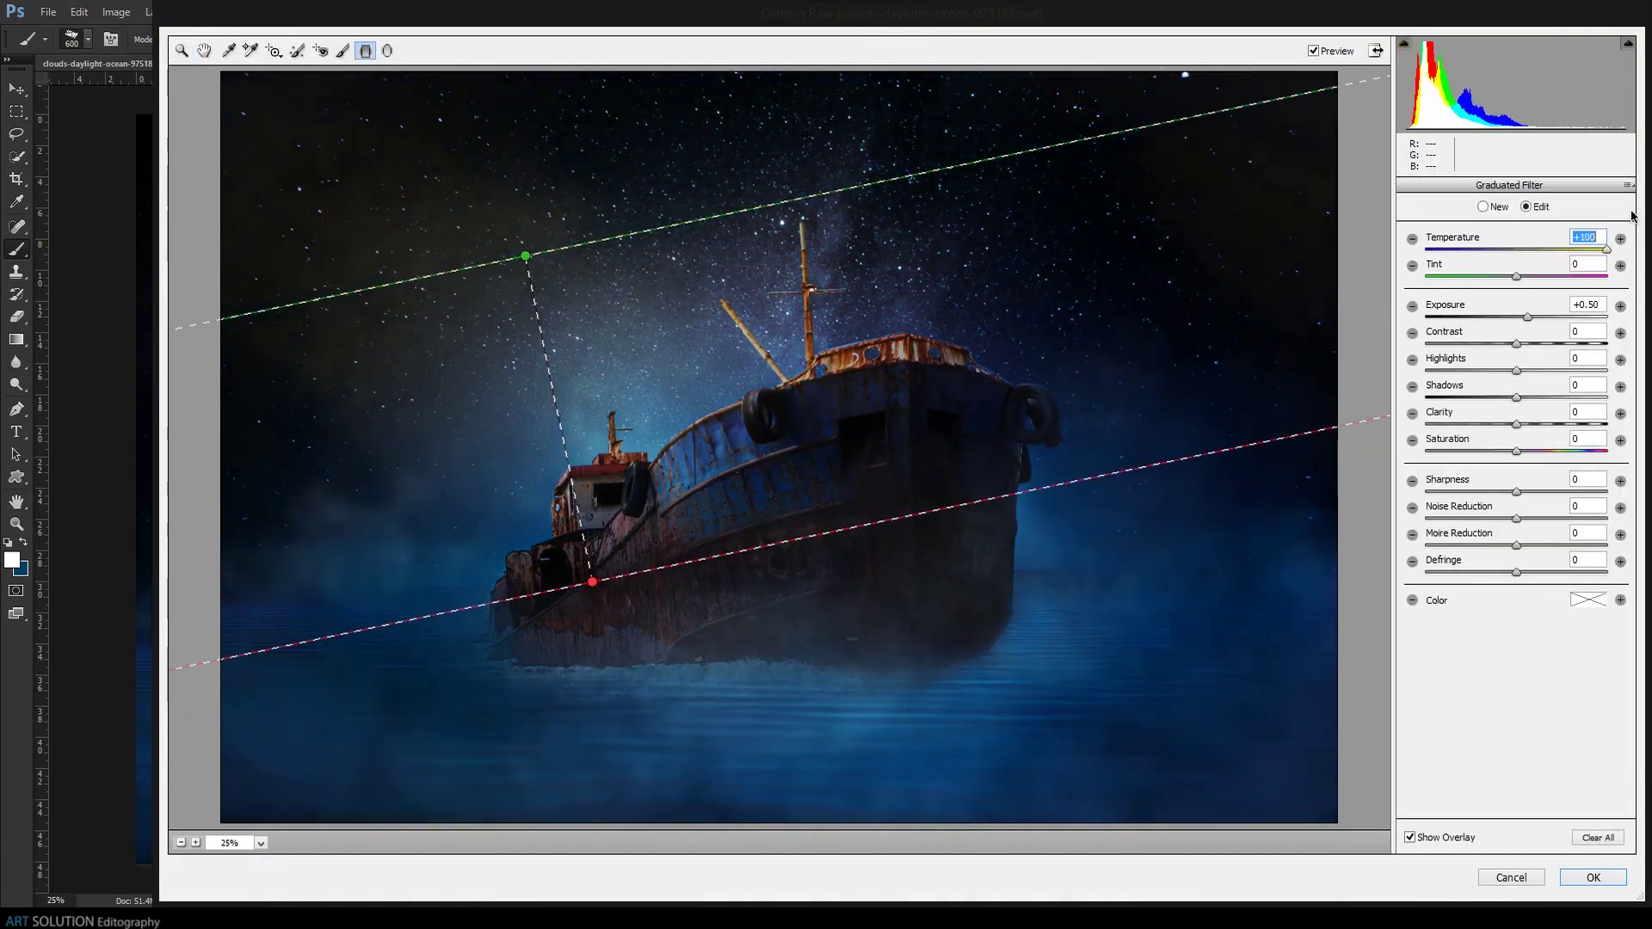
drag(1527, 317, 1537, 318)
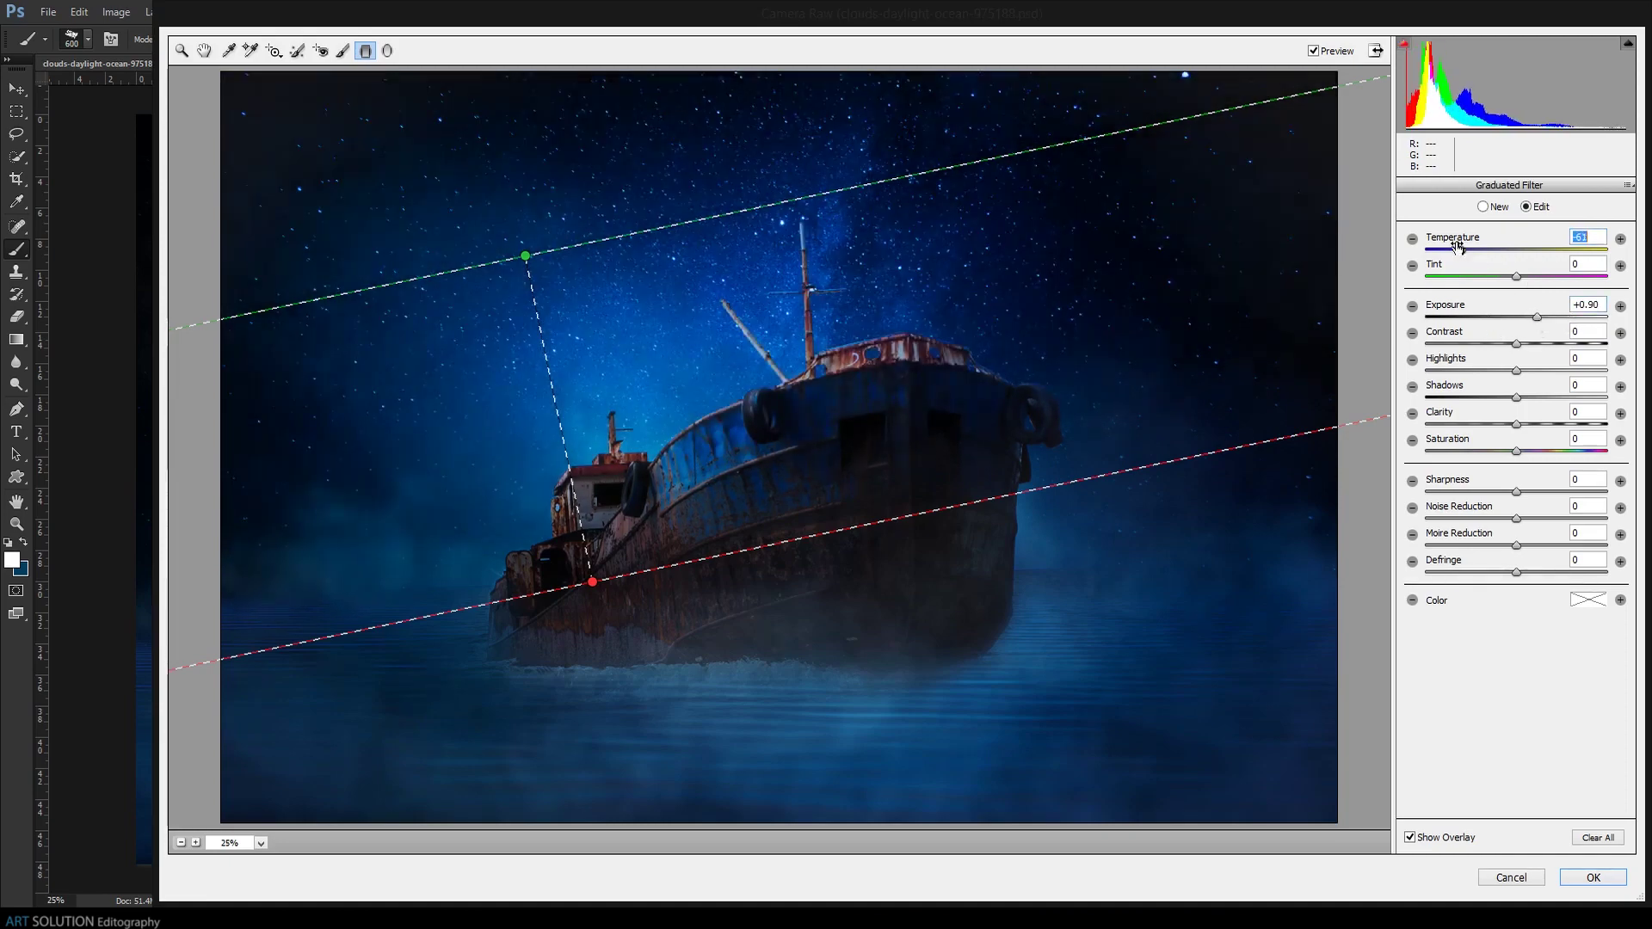
mouse_move(1536, 317)
mouse_down()
mouse_move(1505, 317)
mouse_move(1623, 369)
mouse_up()
mouse_move(1505, 317)
mouse_down()
mouse_move(1537, 318)
mouse_move(1508, 319)
mouse_up()
click(1592, 876)
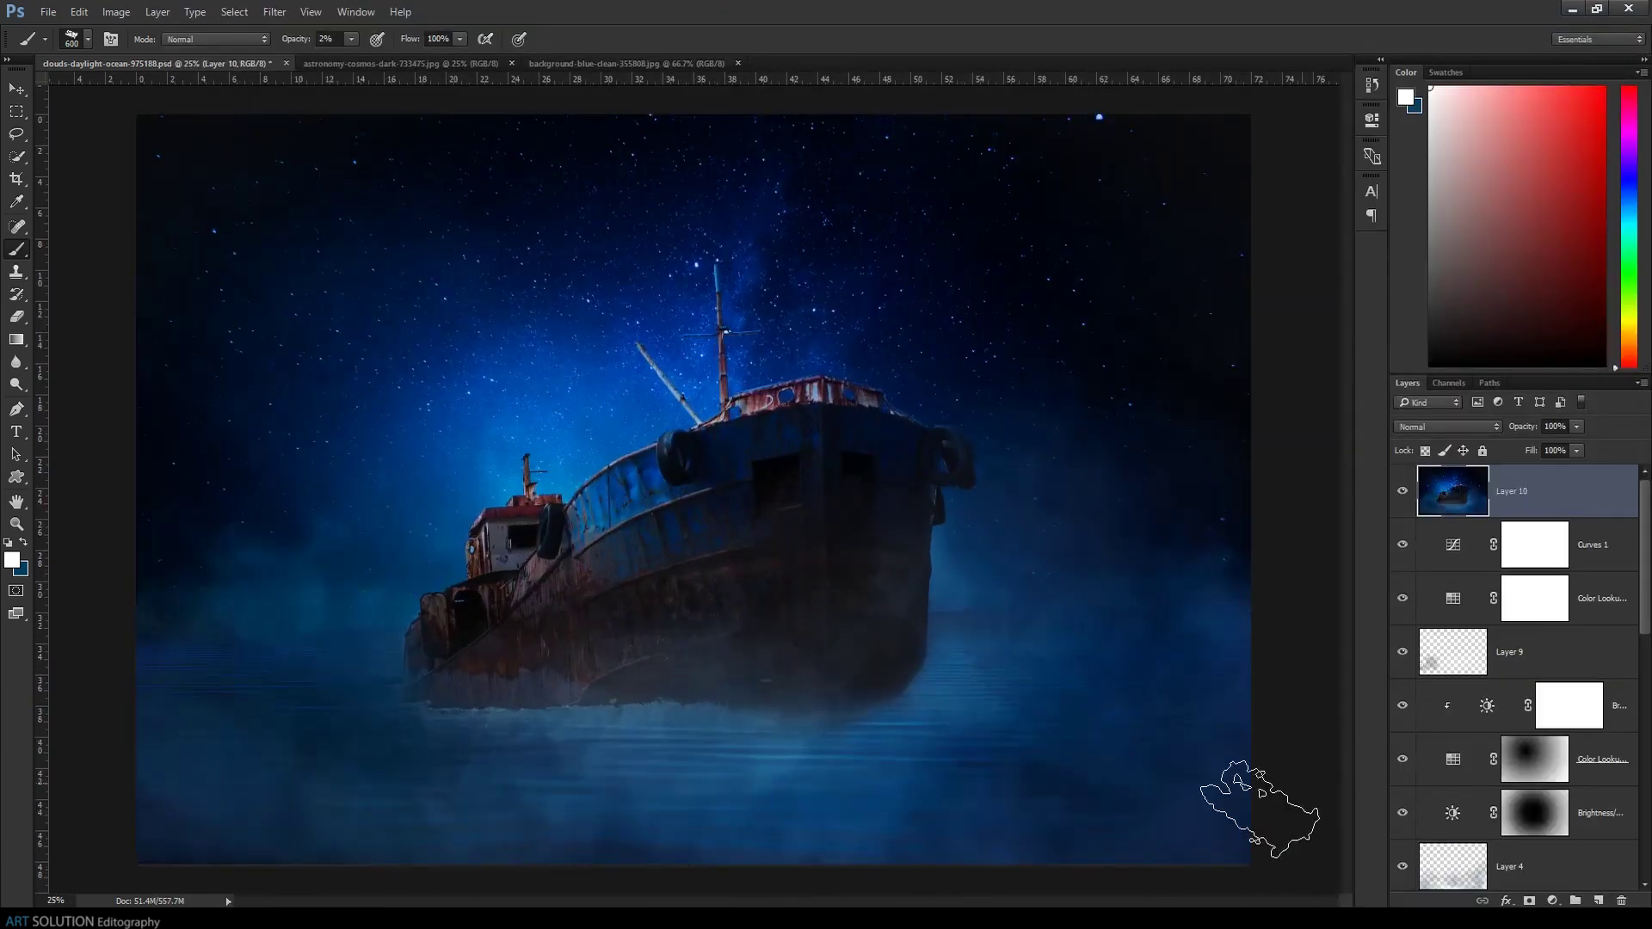
Crop the image to a shorter frame and paint fog along the bottom on a new layer
key(c)
drag(699, 863, 698, 835)
key(Return)
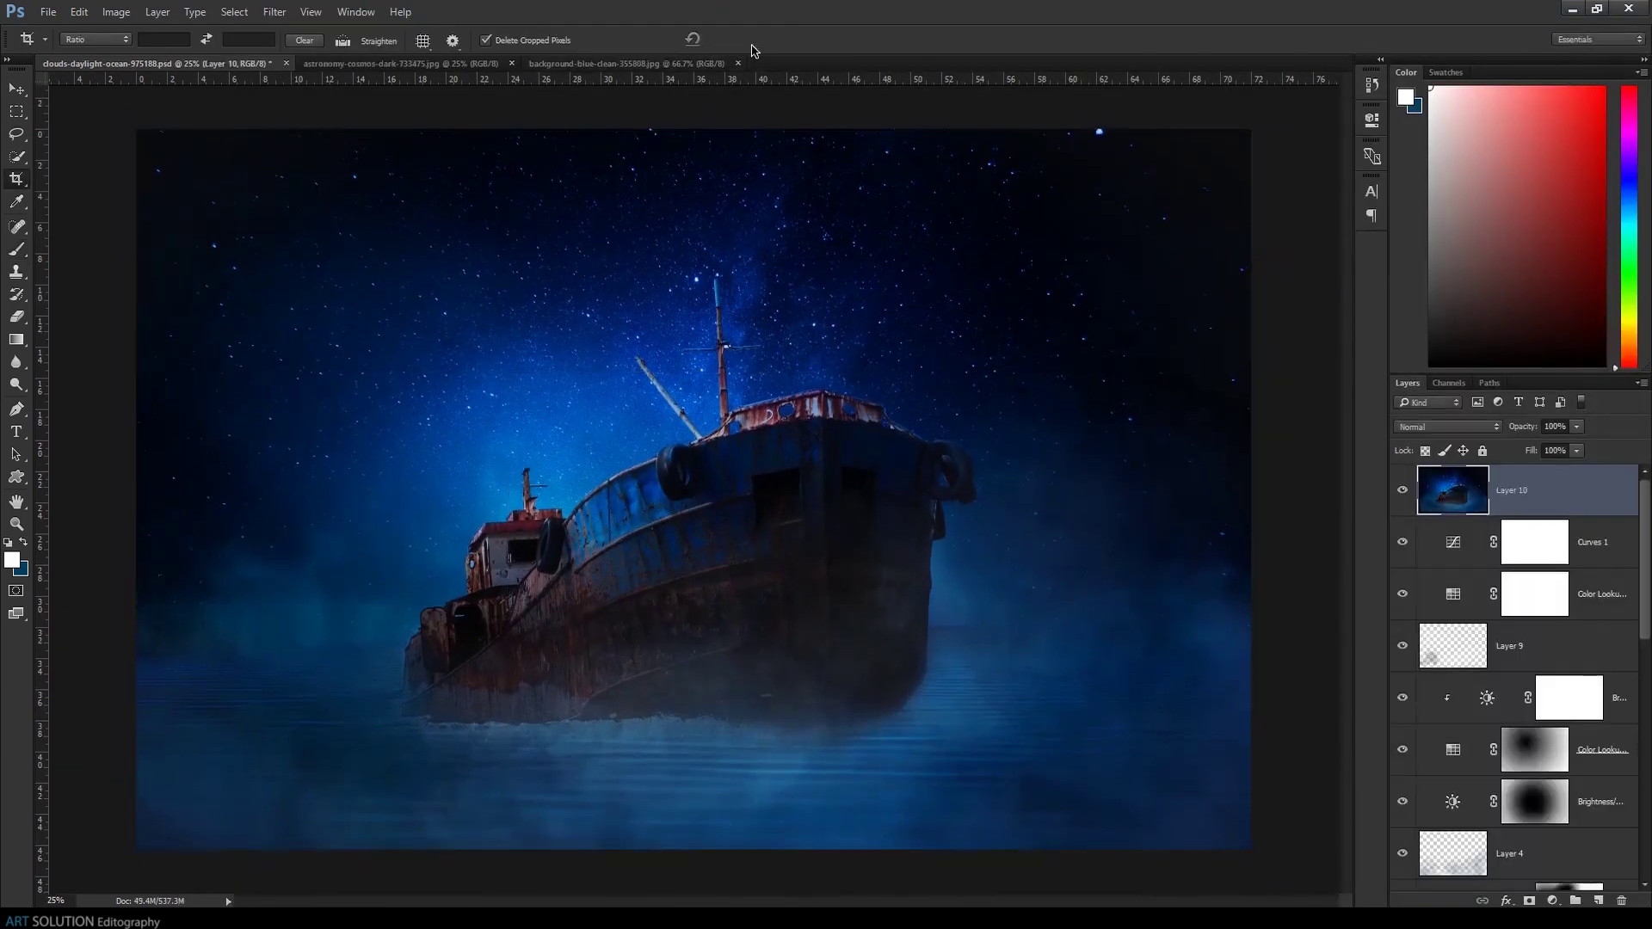
key(ctrl+shift+alt+n)
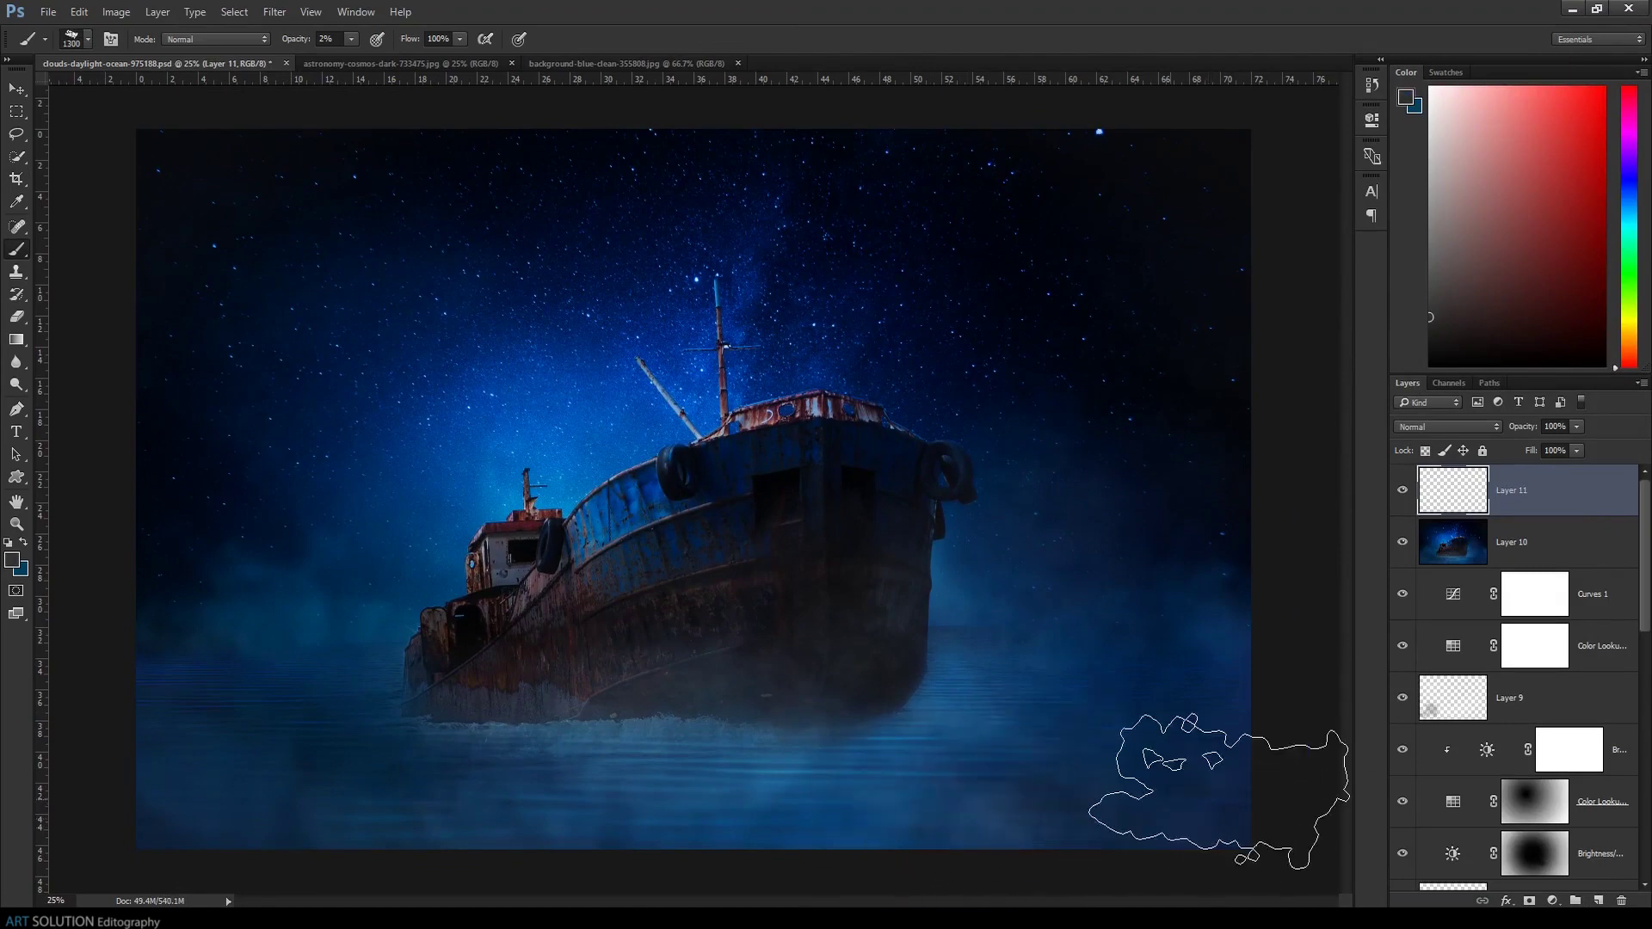
mouse_move(1170, 796)
mouse_down()
mouse_move(701, 830)
mouse_move(160, 800)
mouse_up()
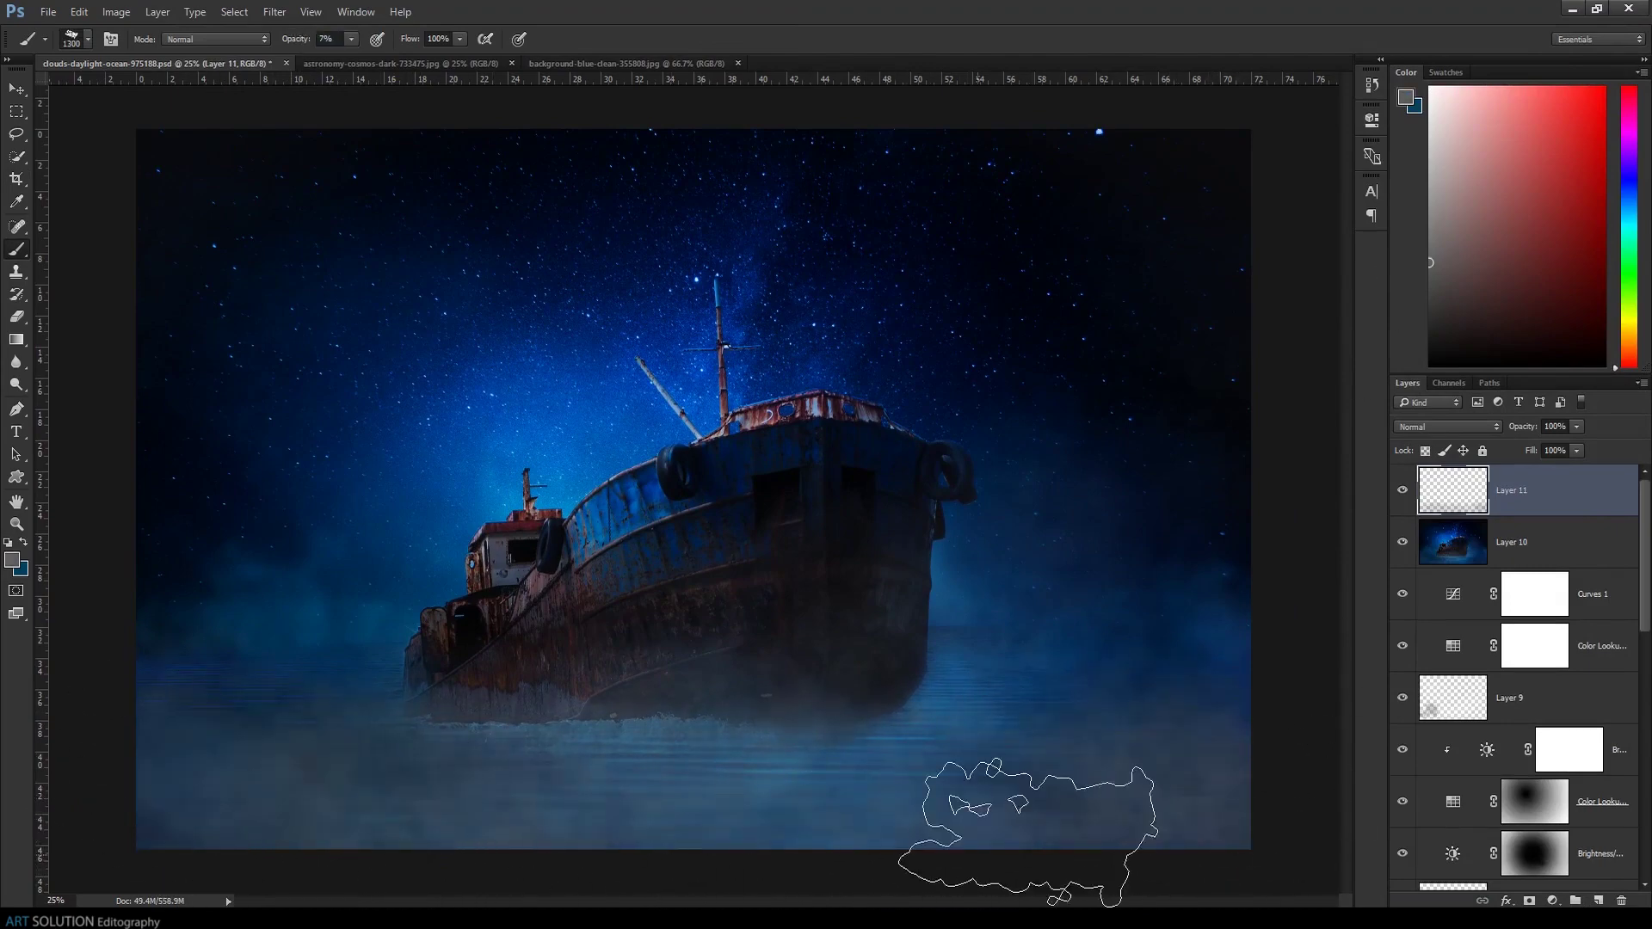
Brighten the bottom fog's midtones with Levels and set it to Linear Light blending
key(ctrl+l)
drag(1293, 255, 1175, 249)
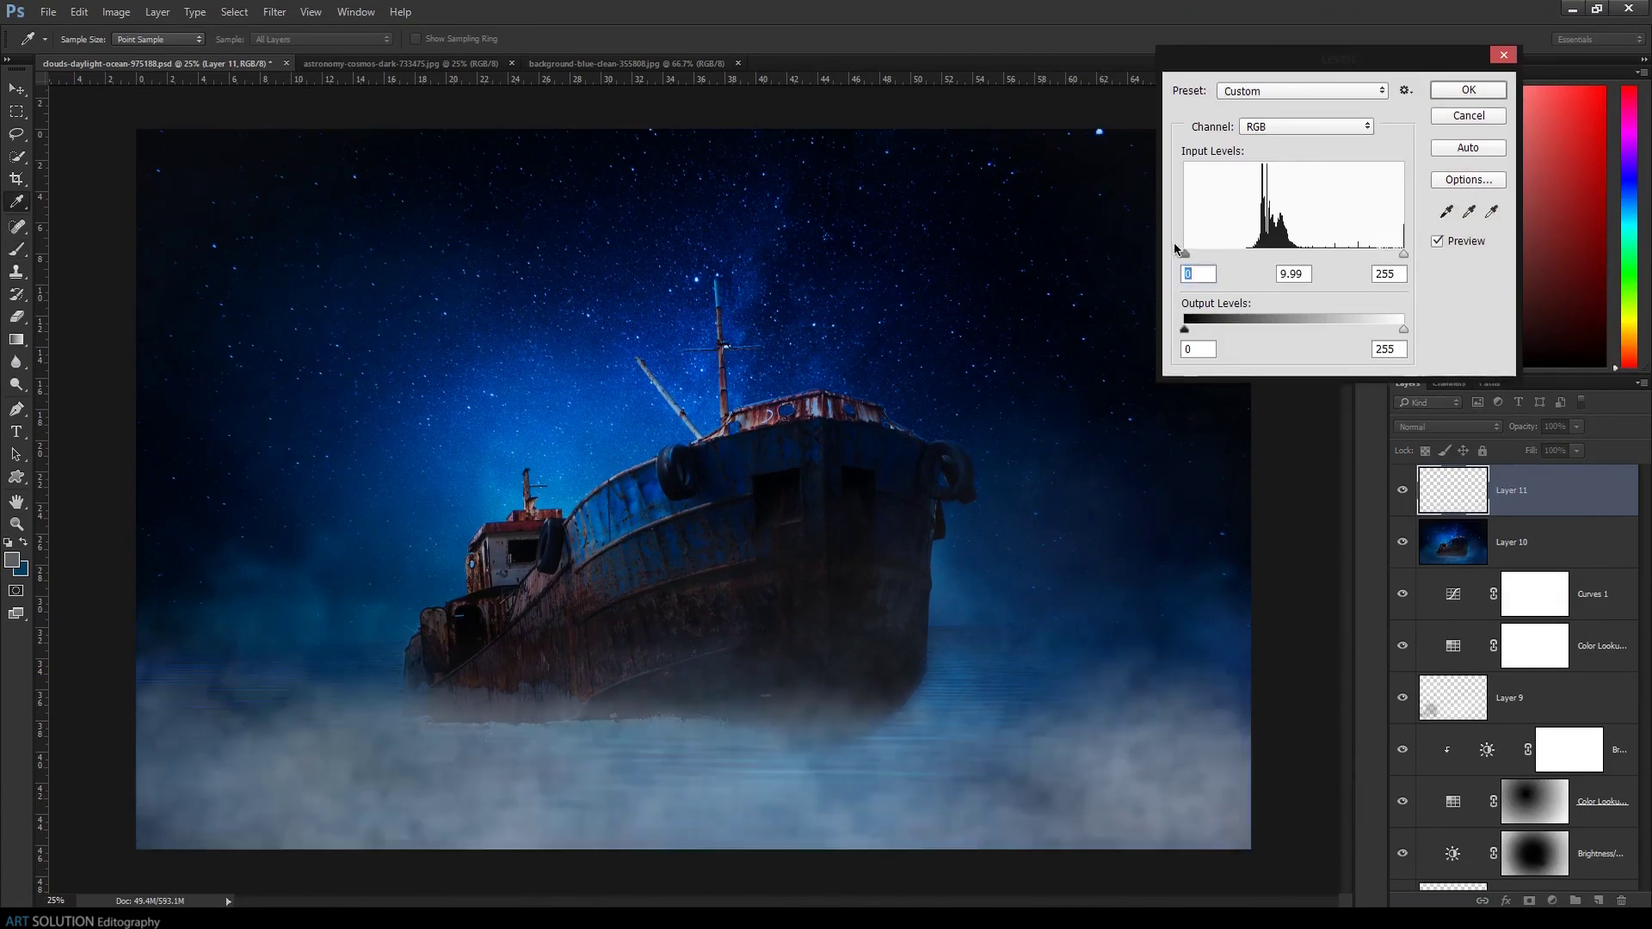
key(Return)
click(1448, 427)
key(Down)
key(Down)
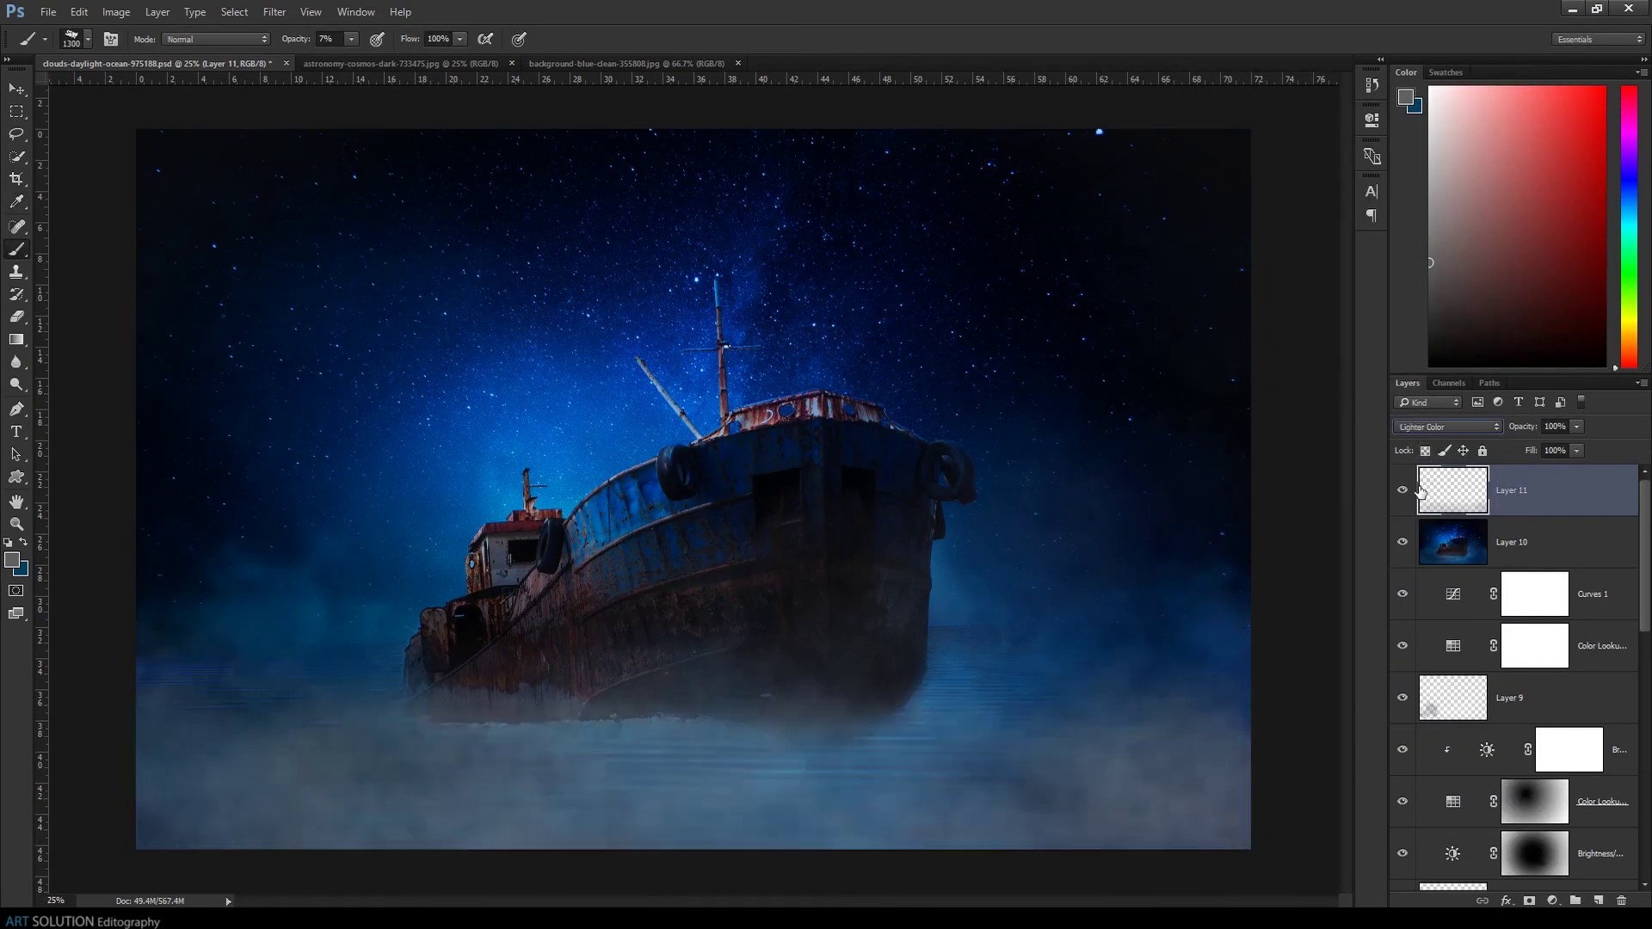
key(Down)
key(Down)
key(Down)
key(ctrl+minus)
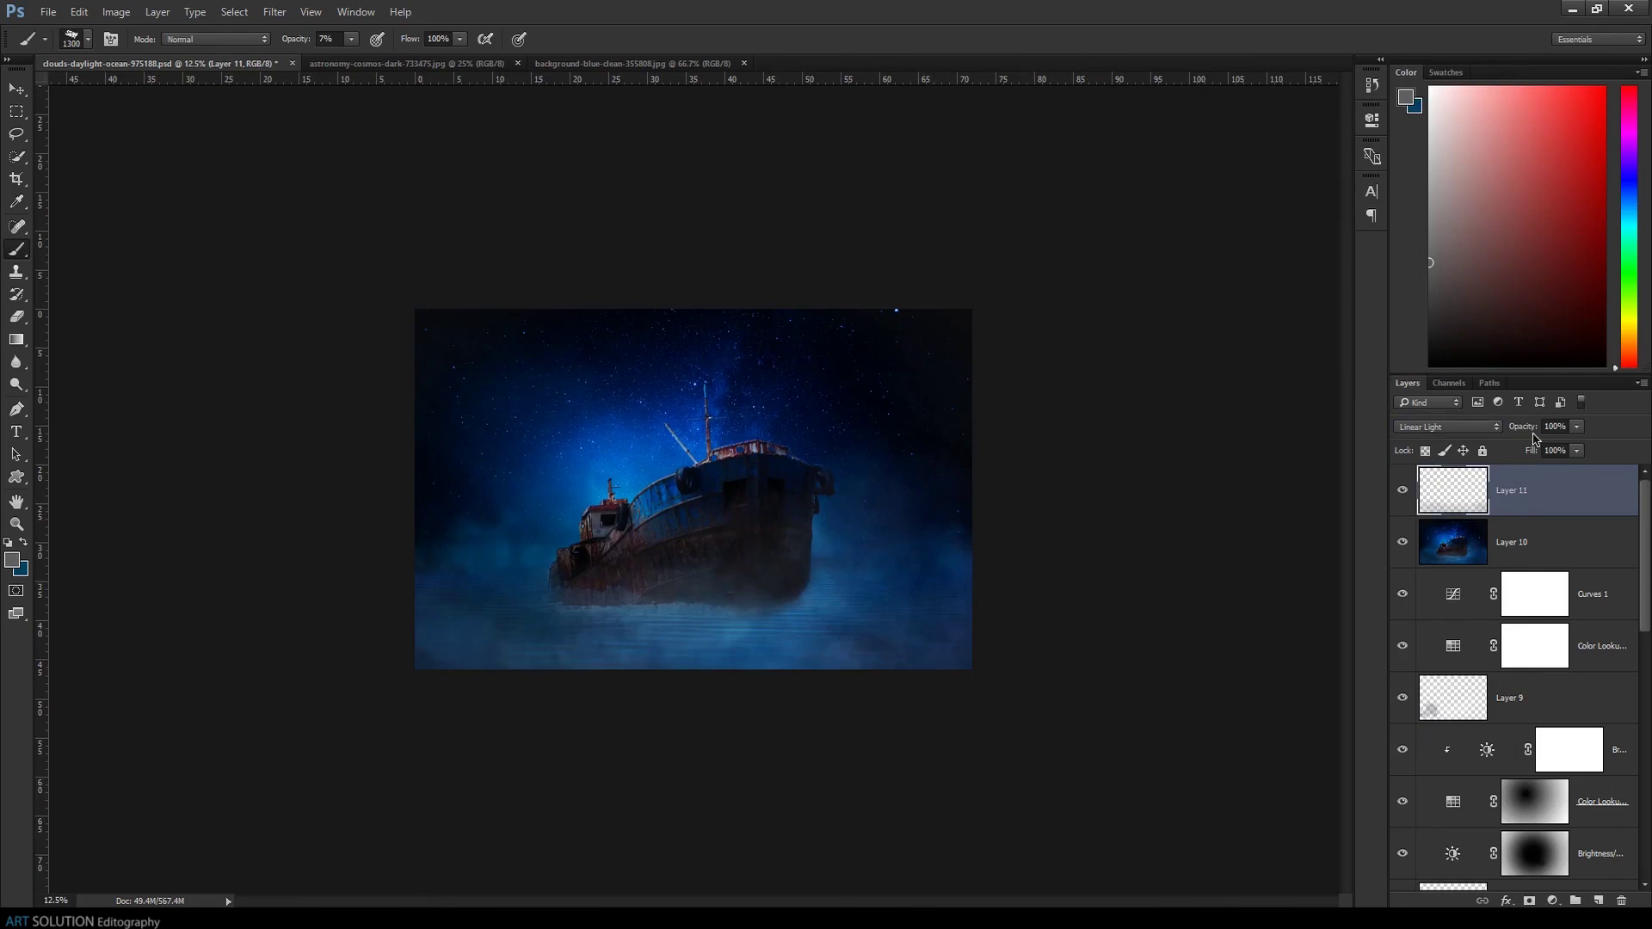
Stamp a merged copy and darken the bottom water with a negative-exposure Camera Raw graduated filter
key(ctrl+plus)
key(ctrl+alt+shift+e)
key(ctrl+shift+a)
click(1598, 395)
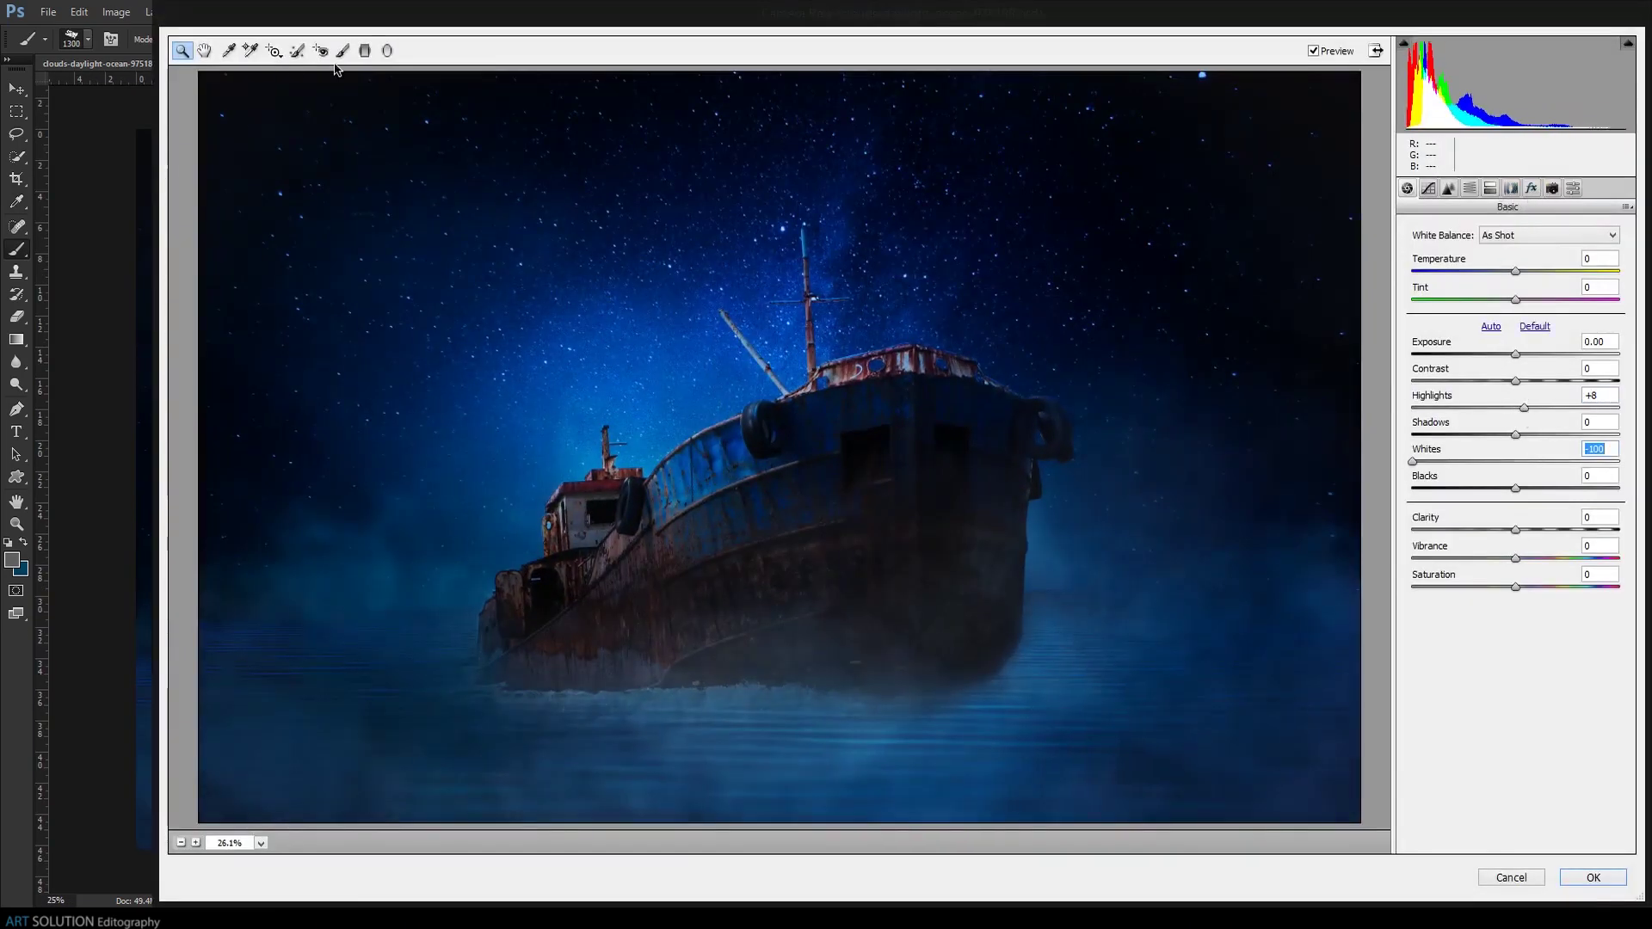
click(365, 49)
drag(825, 641, 834, 823)
drag(1515, 317, 1467, 318)
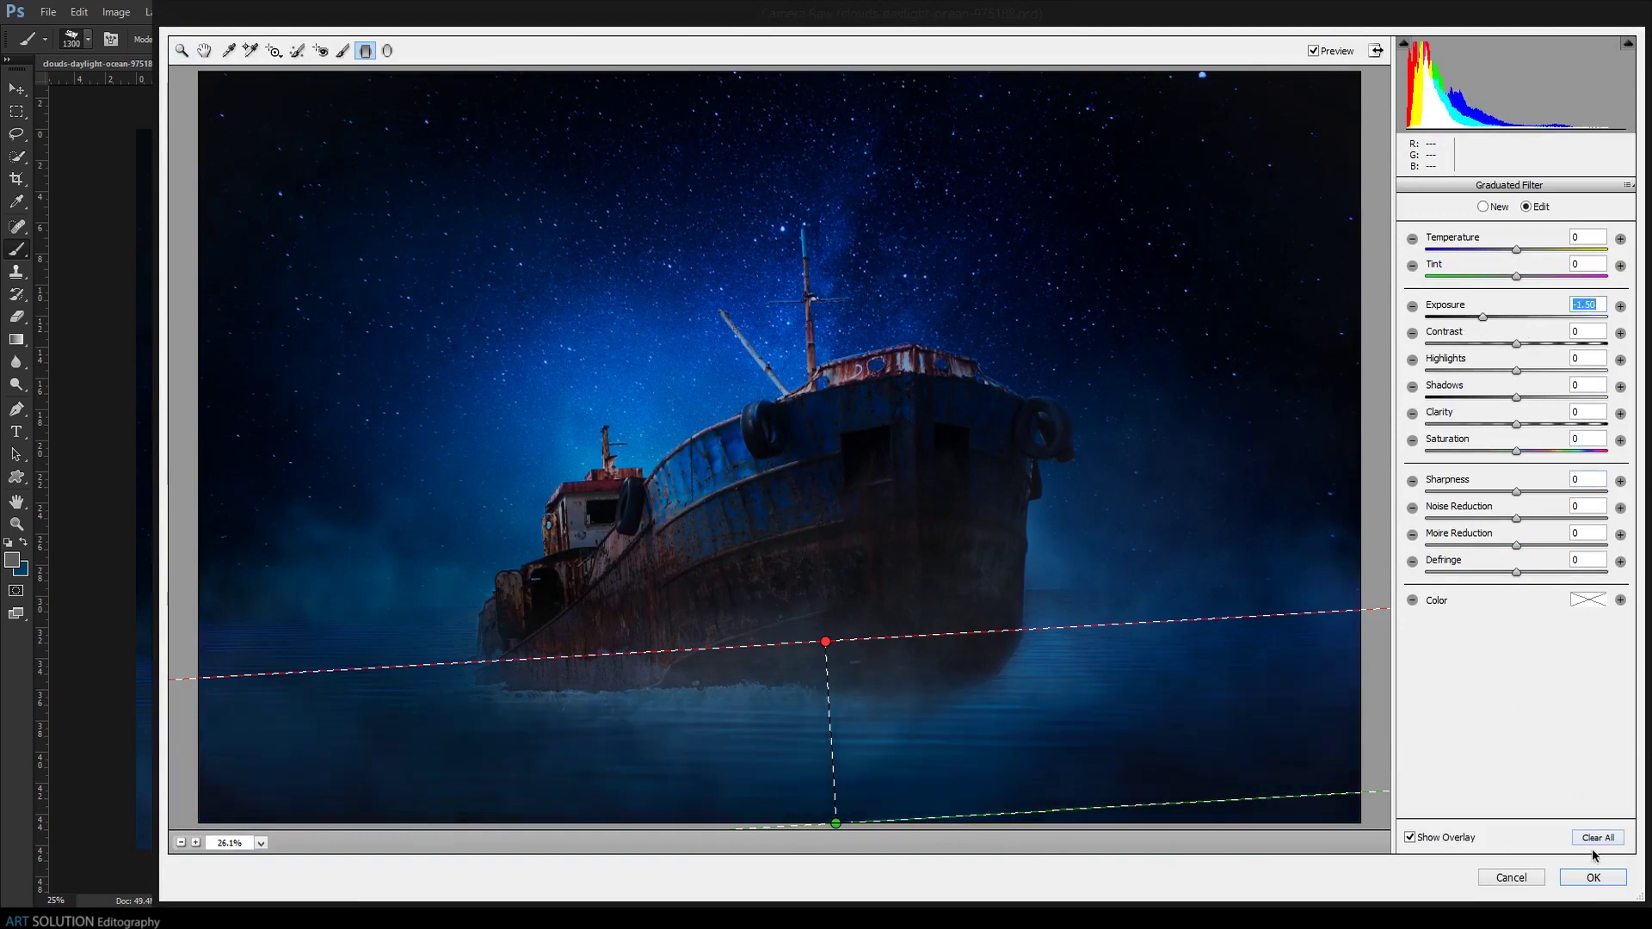
click(1592, 876)
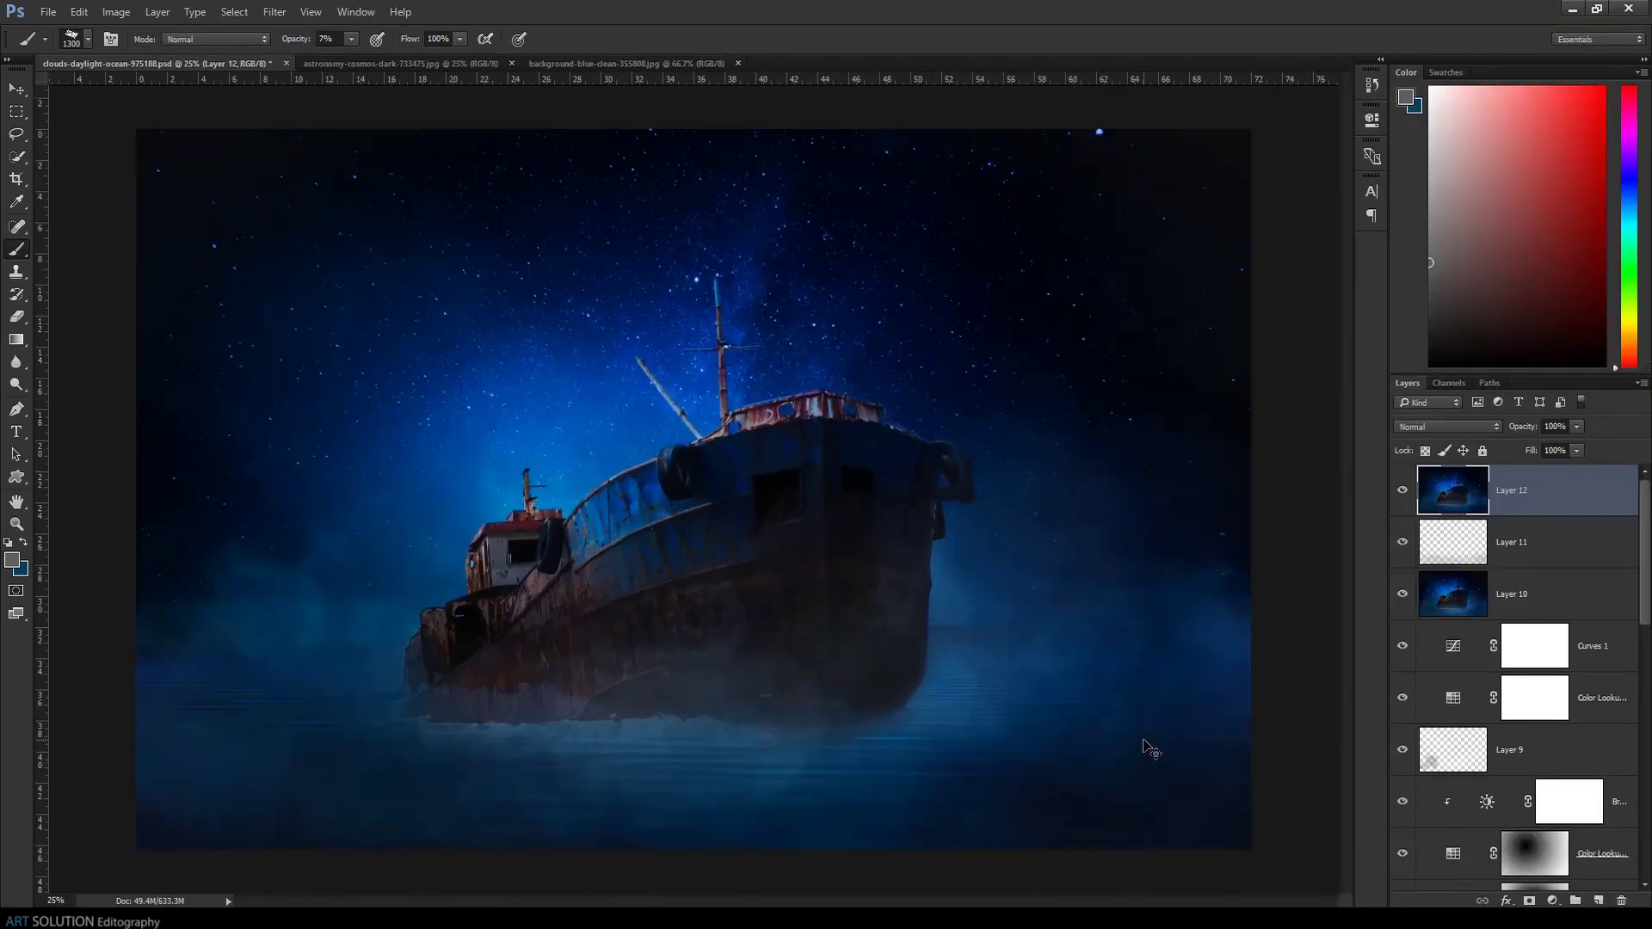
Paint white fog around the hull on a new layer and erase the excess
key(ctrl+shift+alt+n)
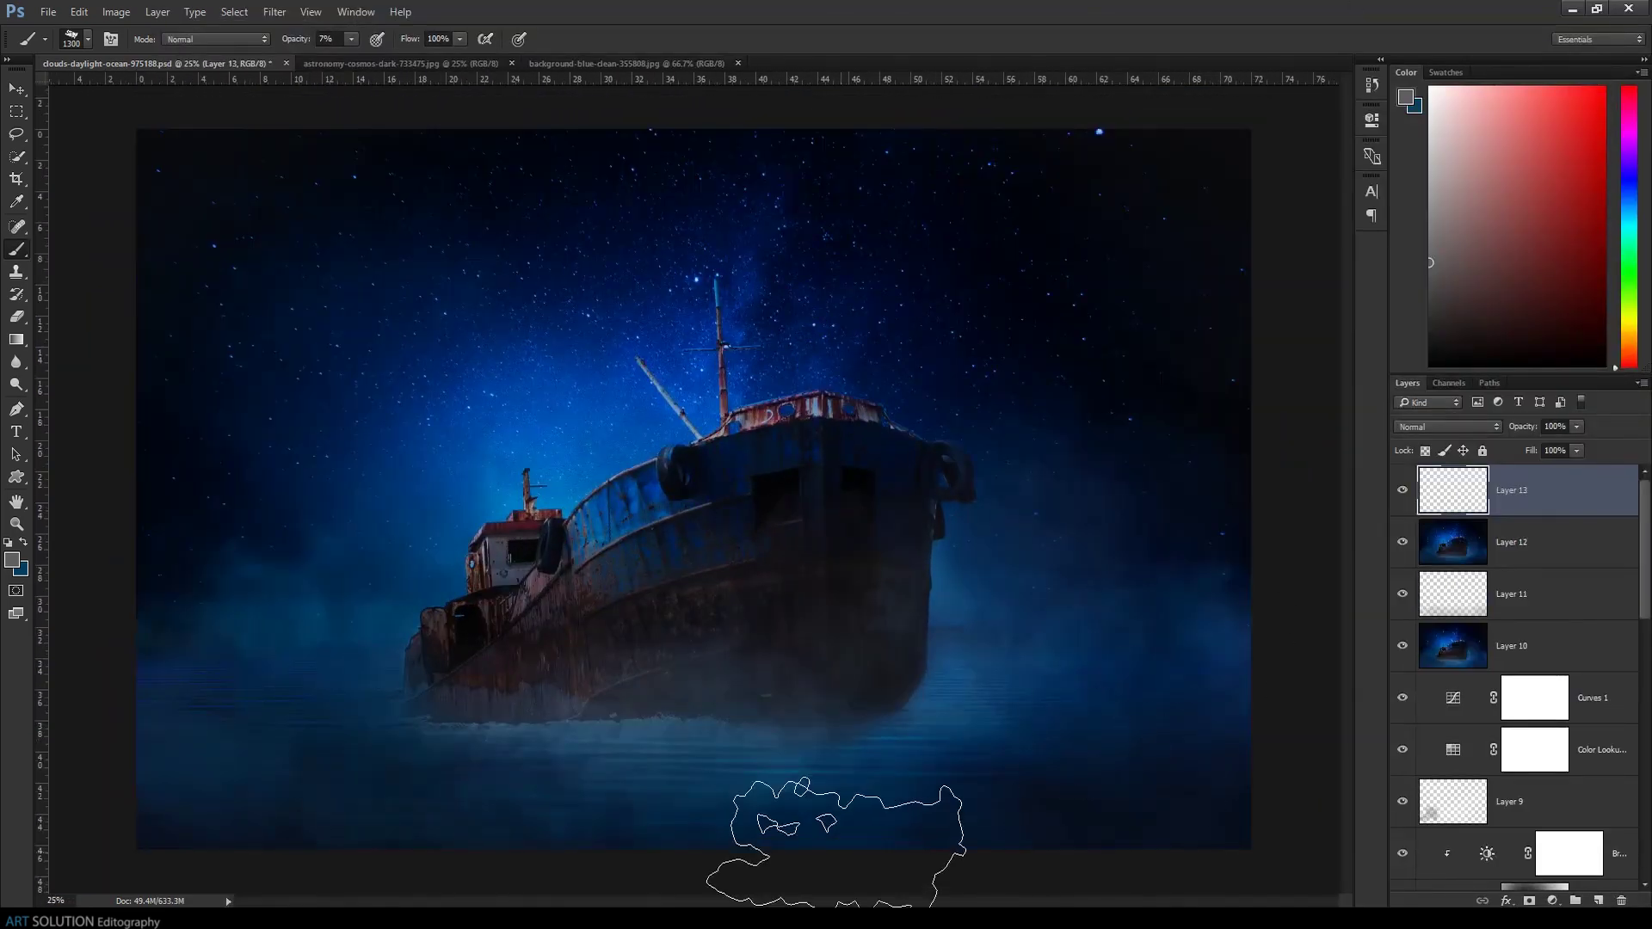
key(bracketleft)
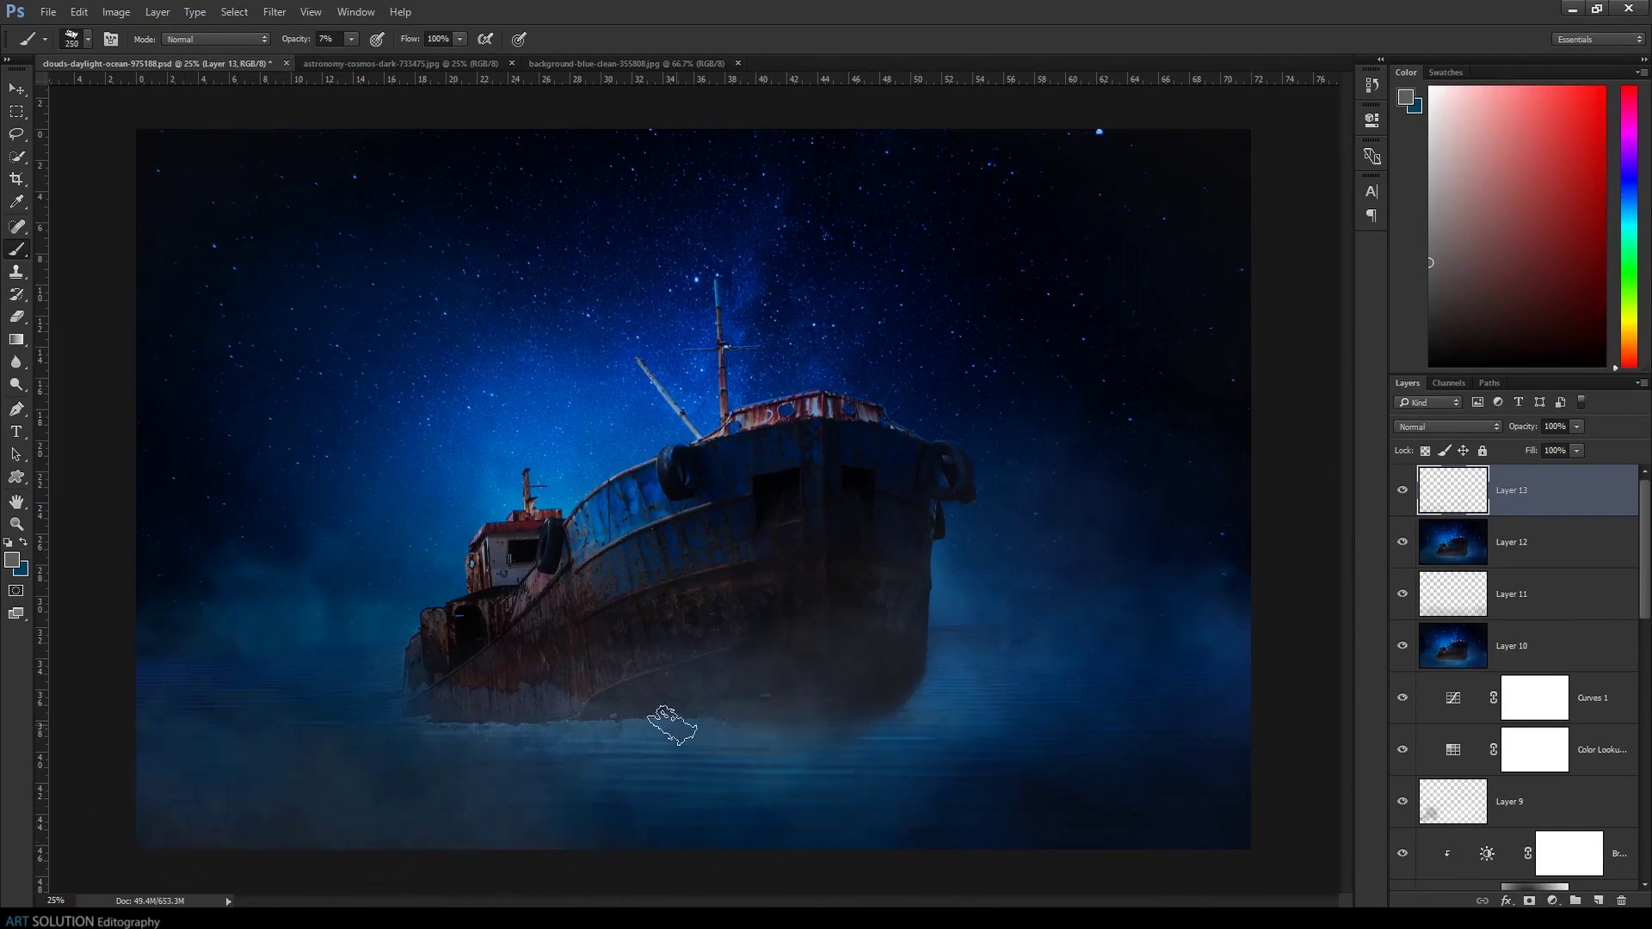
key(bracketright)
key(bracketright)
mouse_move(492, 783)
mouse_down()
mouse_move(995, 719)
mouse_move(627, 700)
mouse_move(166, 756)
mouse_move(1055, 695)
mouse_move(756, 664)
mouse_move(570, 754)
mouse_up()
key(d)
key(x)
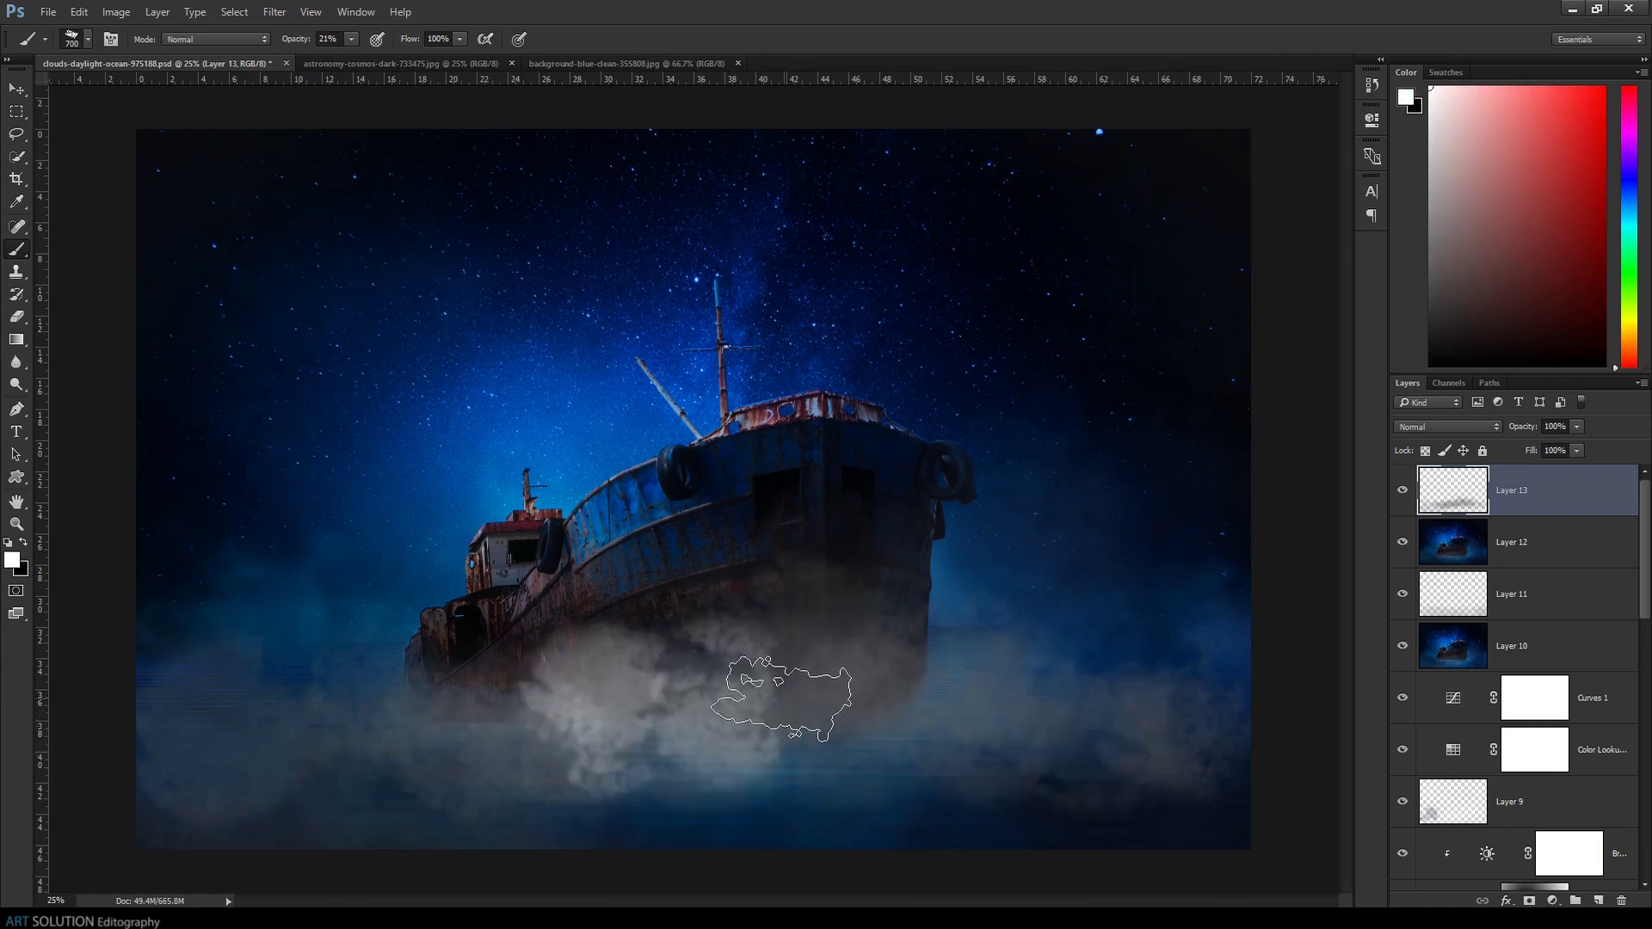
drag(737, 682, 332, 714)
mouse_move(63, 795)
mouse_down()
mouse_move(947, 796)
mouse_move(1113, 778)
mouse_move(449, 737)
mouse_move(923, 866)
mouse_up()
Squash the fog low around the hull and set the layer to Soft Light
key(v)
key(ctrl+t)
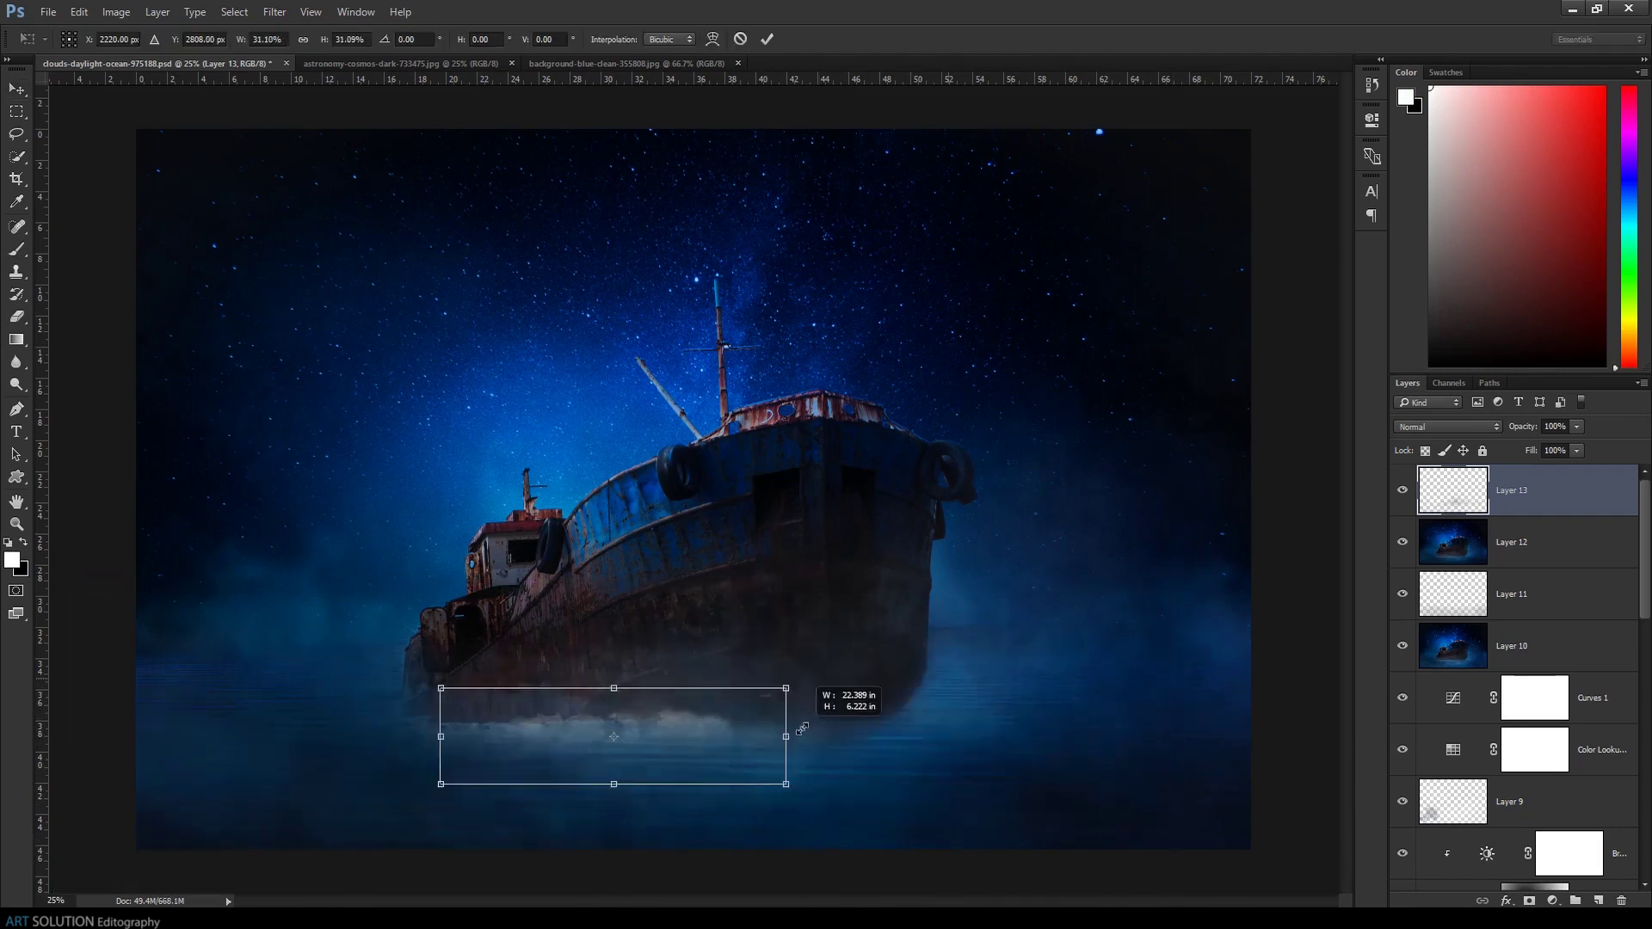
drag(811, 792, 966, 812)
key(Return)
click(1448, 427)
click(1445, 634)
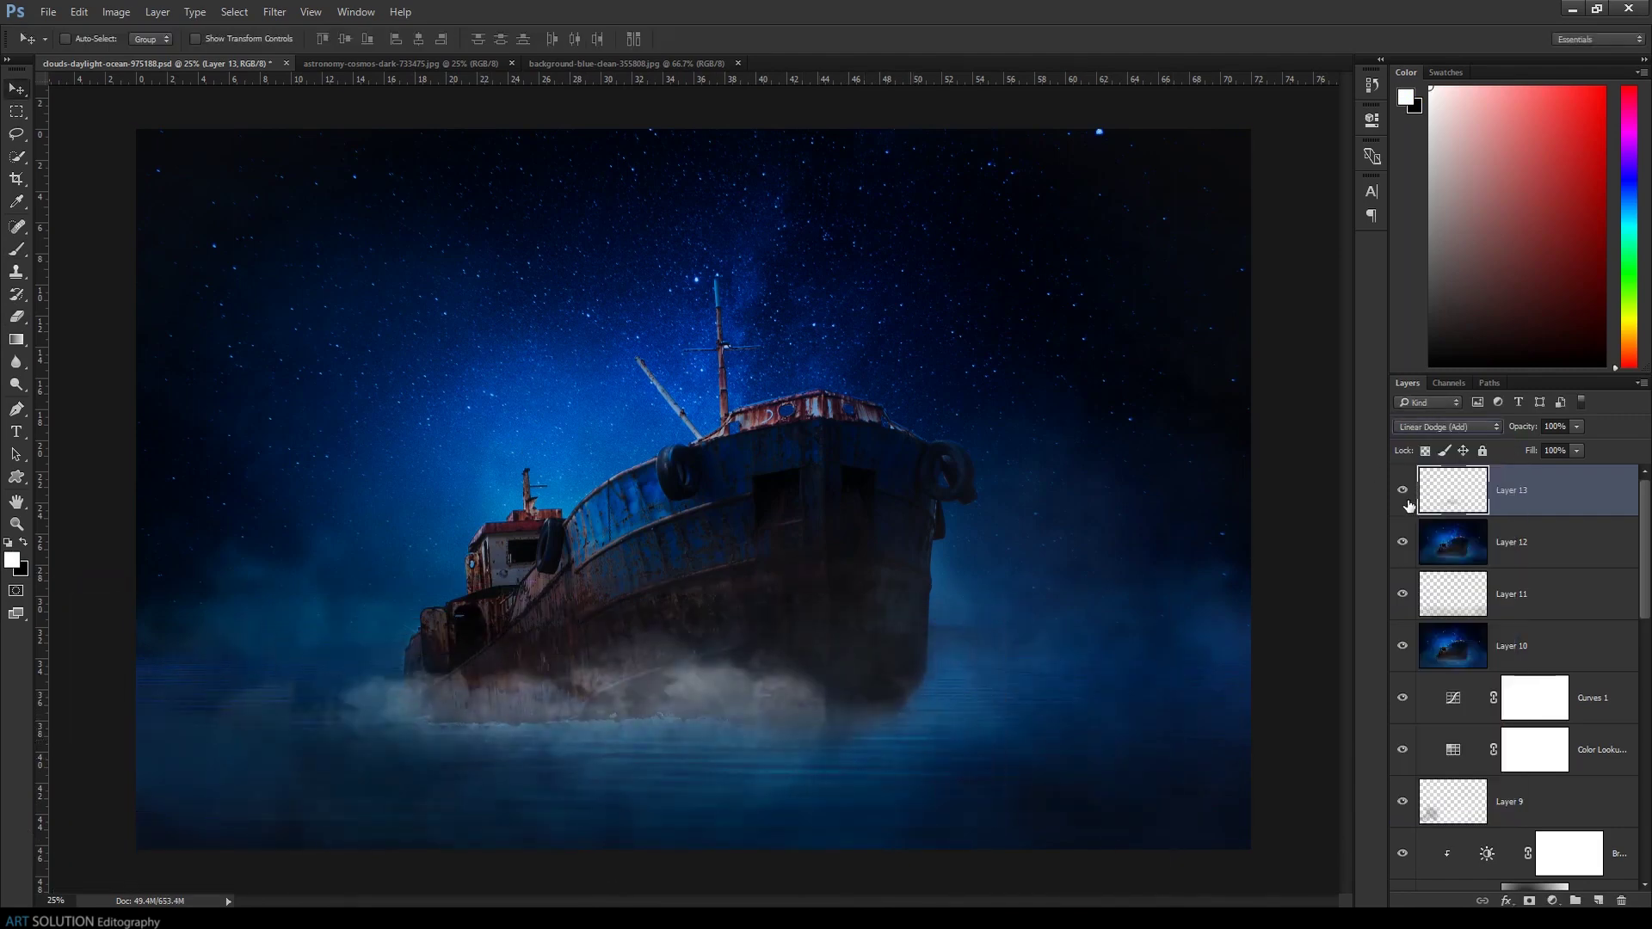
key(shift+minus)
Duplicate the fog layer, then move and scale the copy around the hull
key(ctrl+j)
key(ctrl+j)
key(ctrl+t)
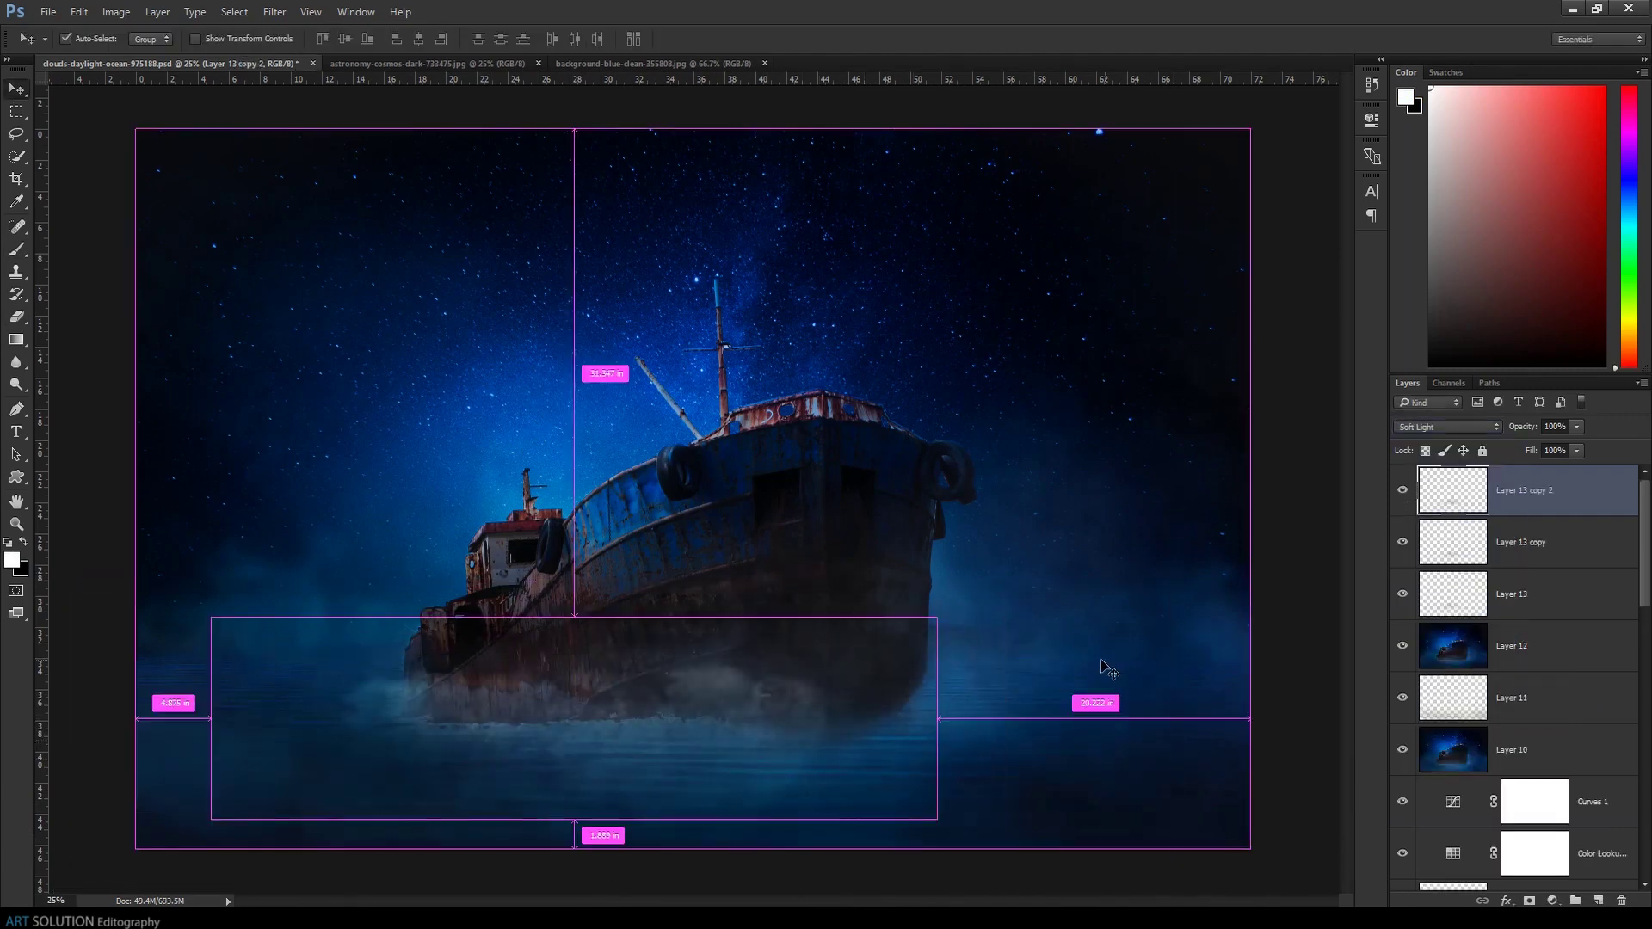
drag(136, 129, 350, 668)
drag(937, 849, 970, 813)
key(Return)
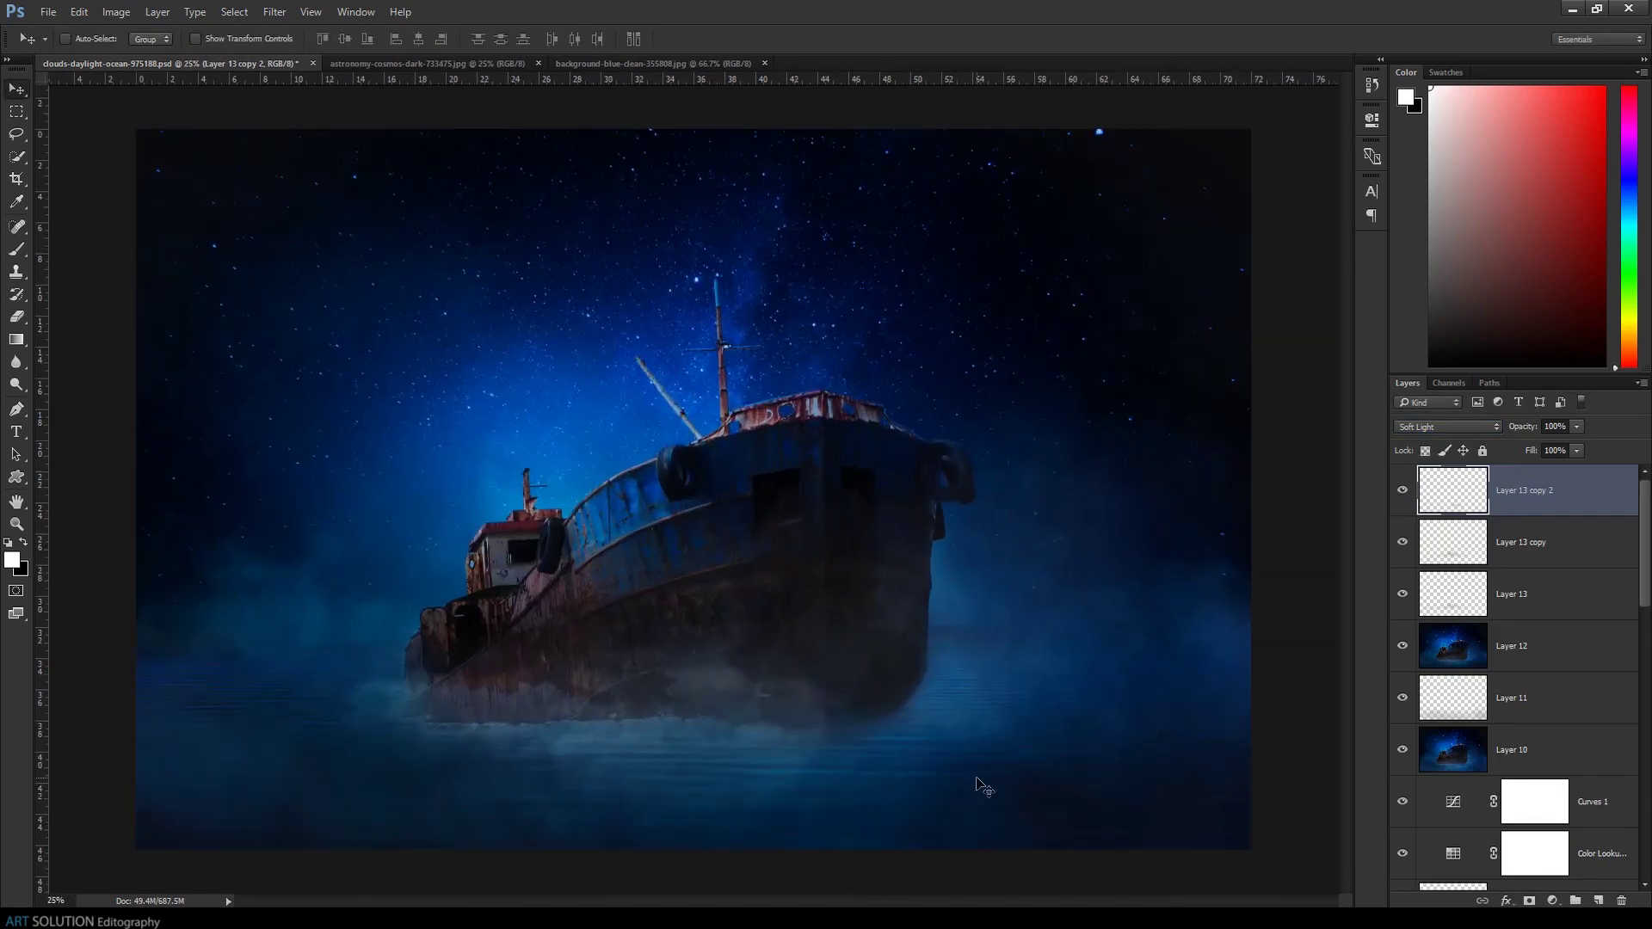
Add a gradient map adjustment with a preset gradient, set to Soft Light at very low opacity
click(1552, 901)
click(1539, 864)
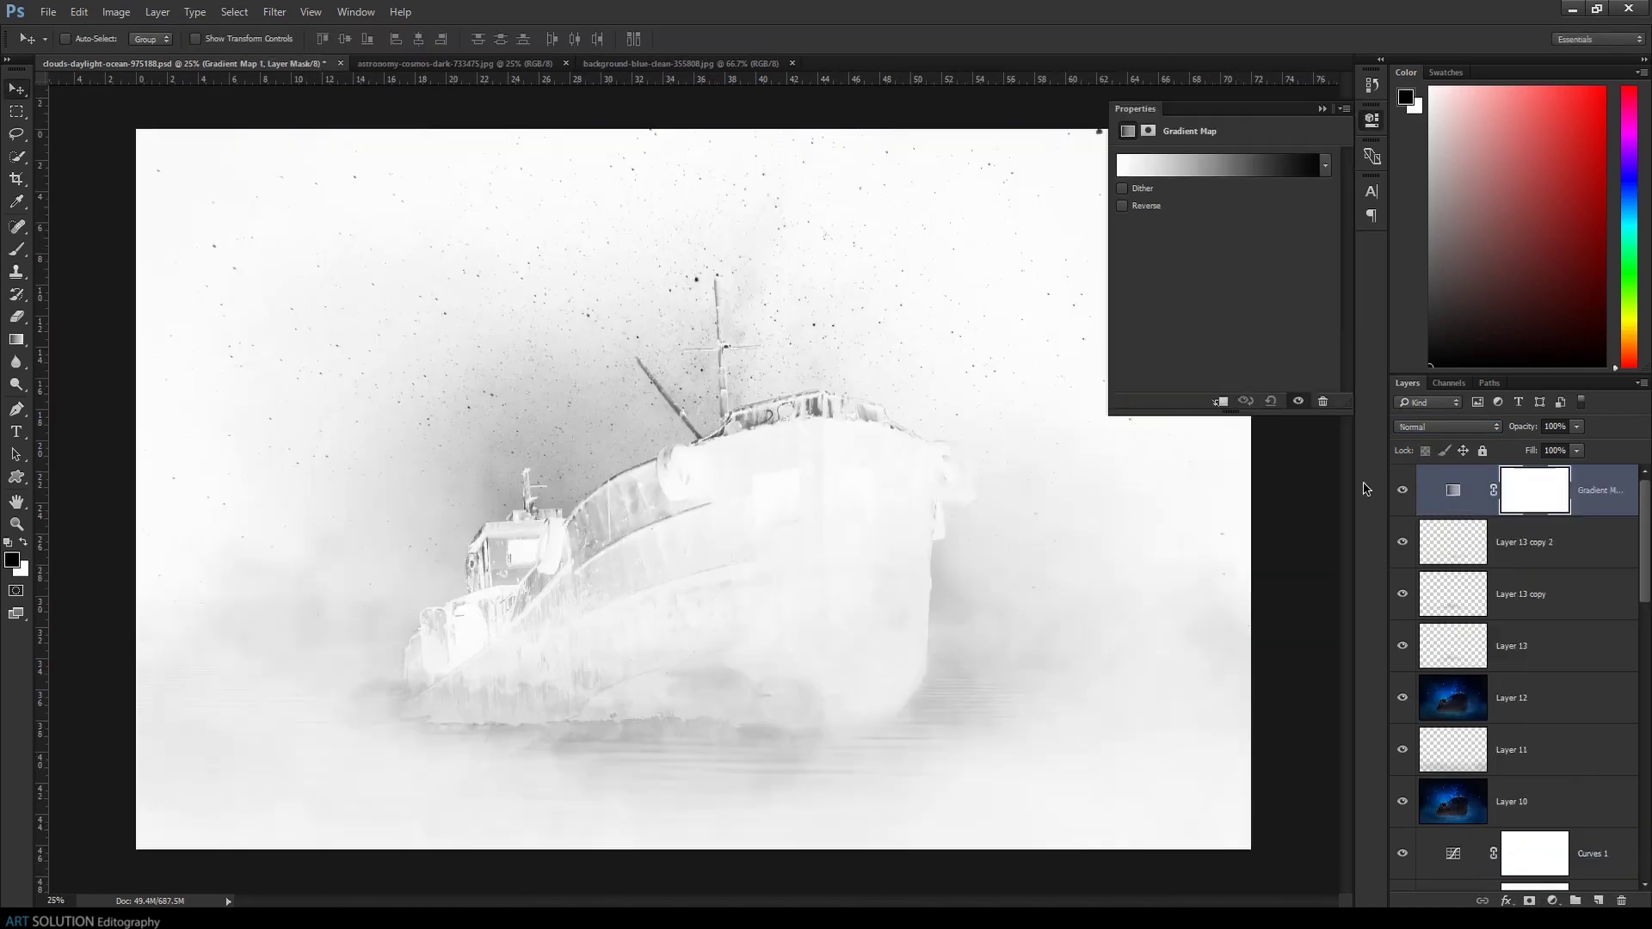
click(1218, 165)
click(1056, 293)
click(1249, 266)
key(v)
key(alt+shift+f)
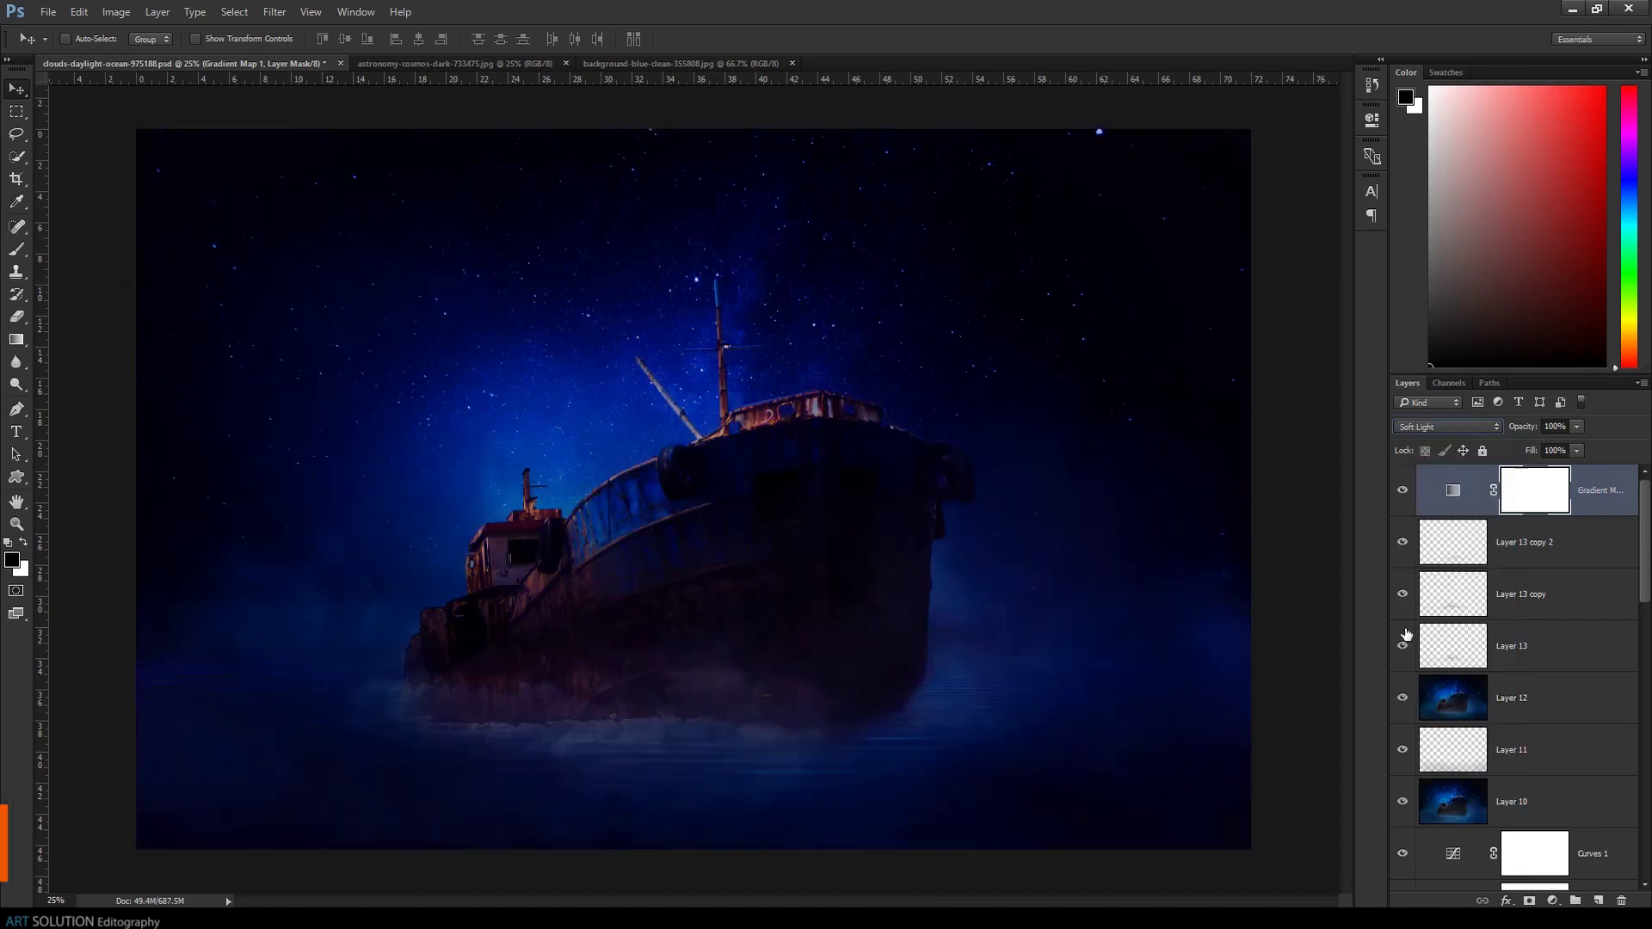
drag(1520, 427, 617, 432)
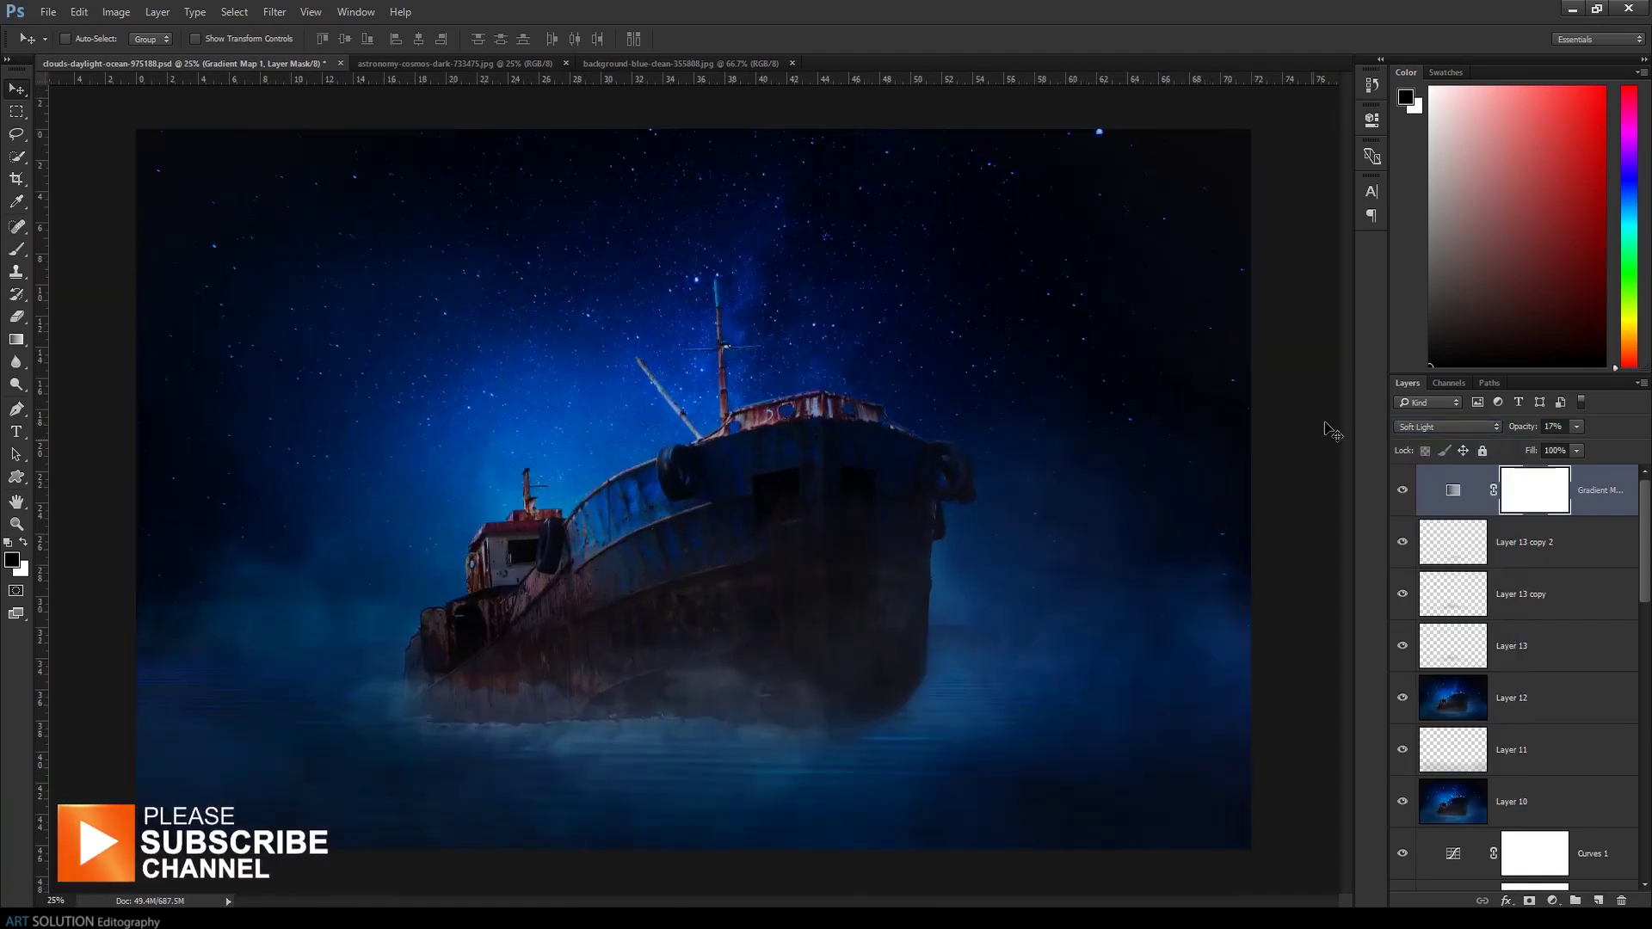
Add a Curves adjustment bending the Green and Blue channels toward teal, at 57% opacity
click(1552, 900)
click(1514, 634)
click(1205, 180)
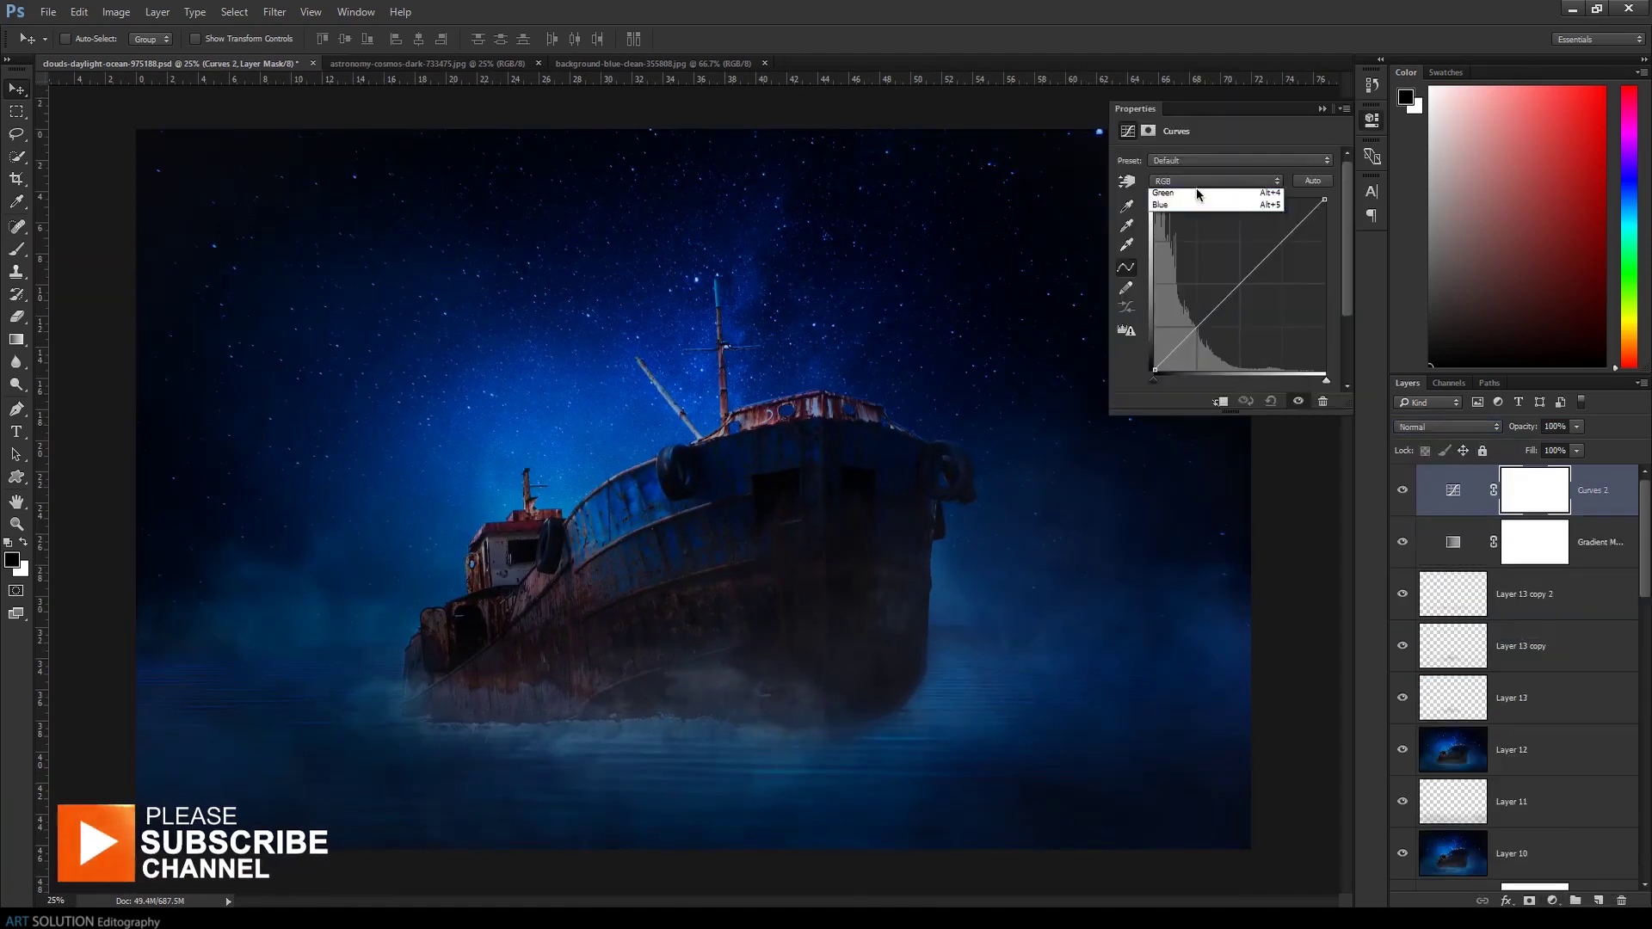
drag(1239, 286, 1231, 263)
click(1214, 181)
click(1161, 205)
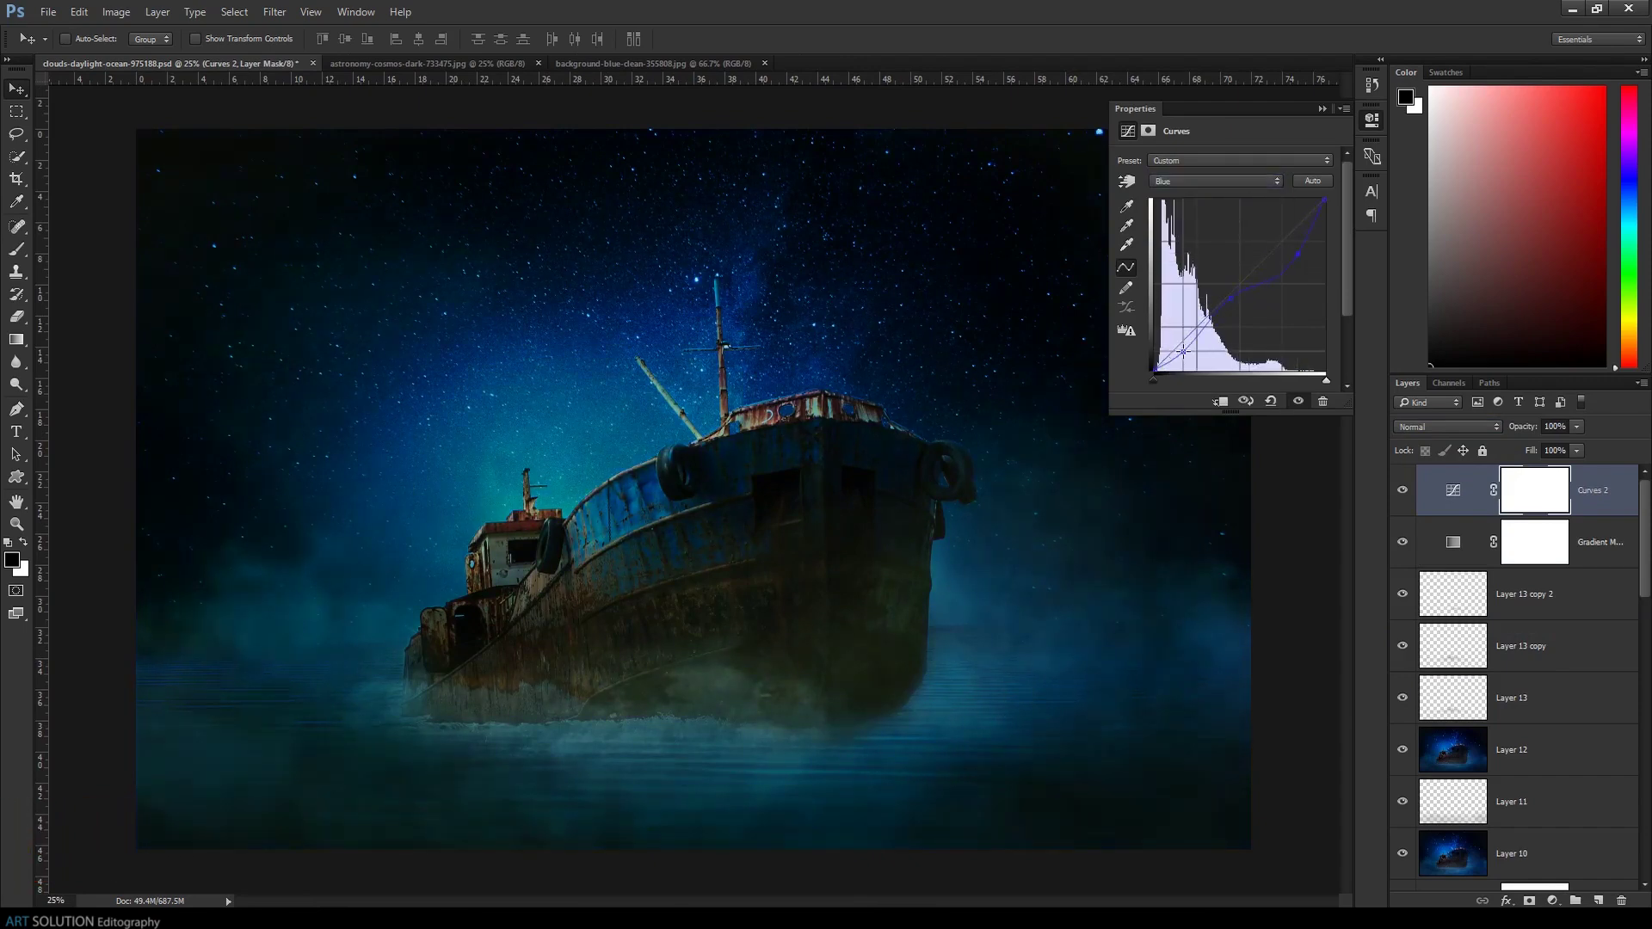
key(ctrl+minus)
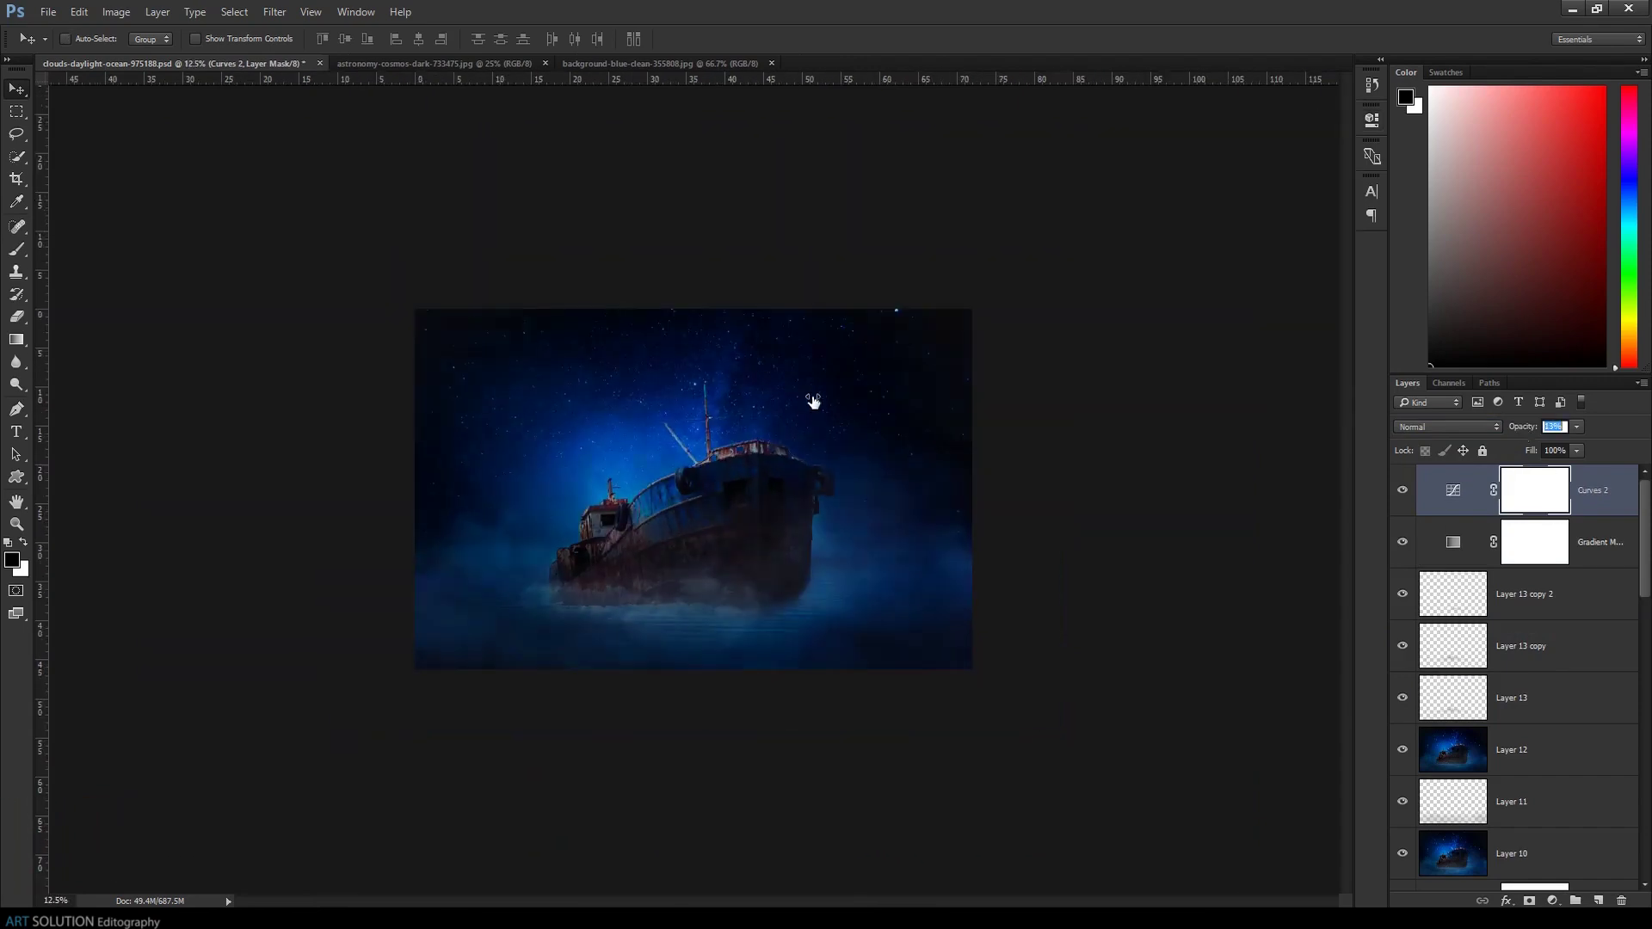
text(57)
key(Return)
key(ctrl+plus)
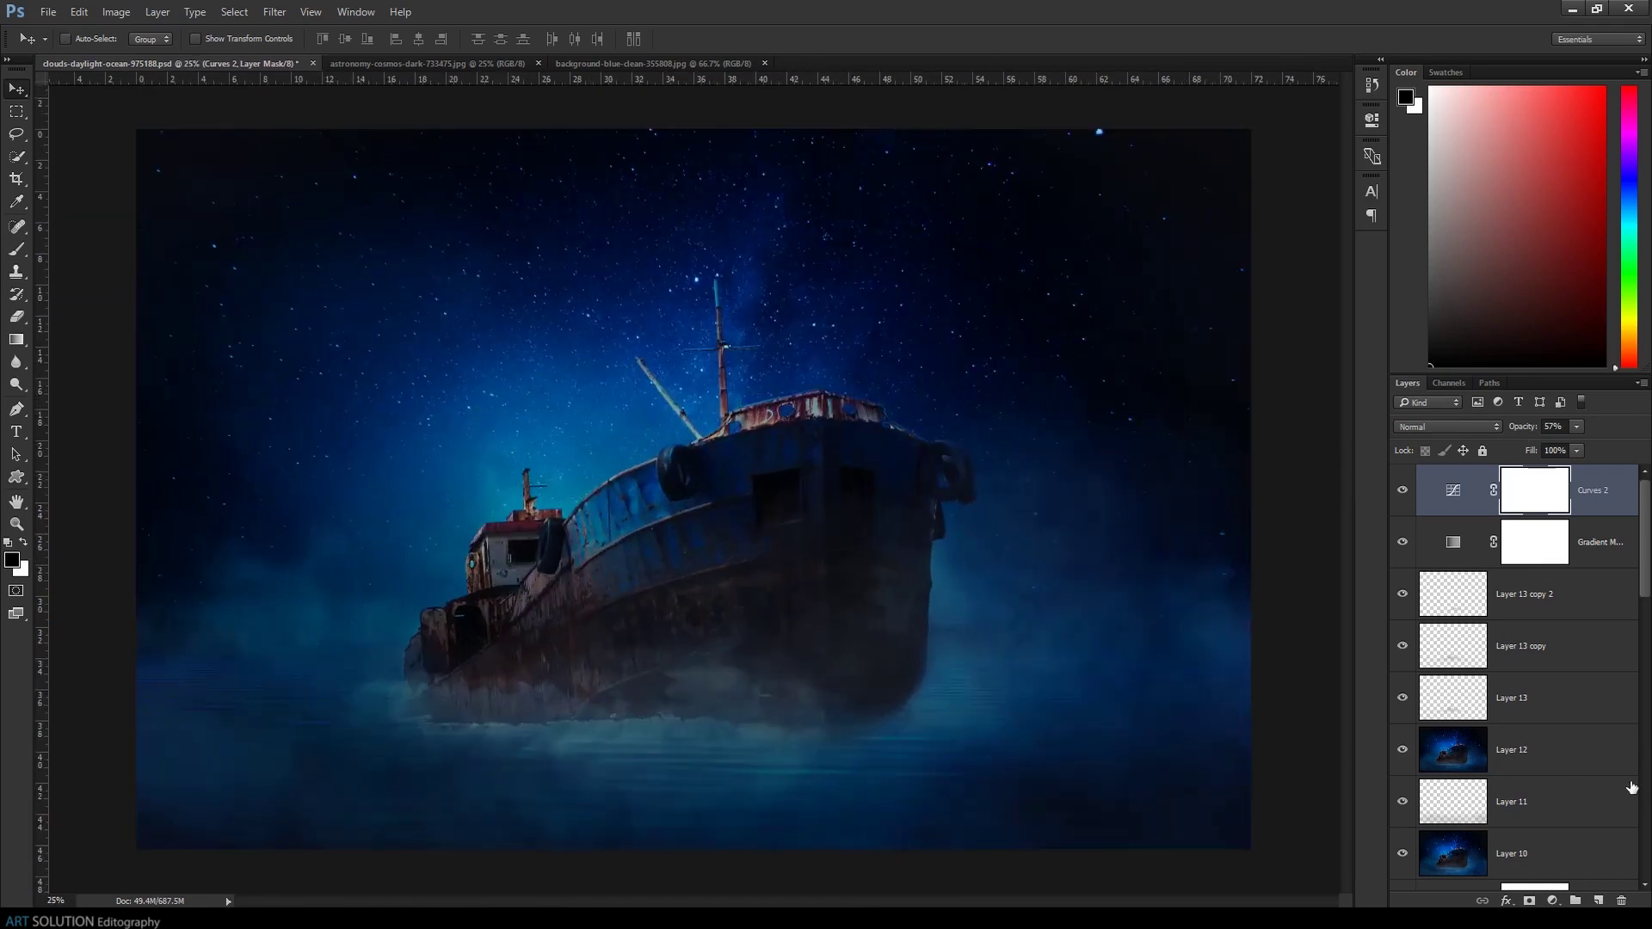
click(1597, 901)
On the new layer, draw a white radial gradient glow at the ship's bow and enlarge it
key(x)
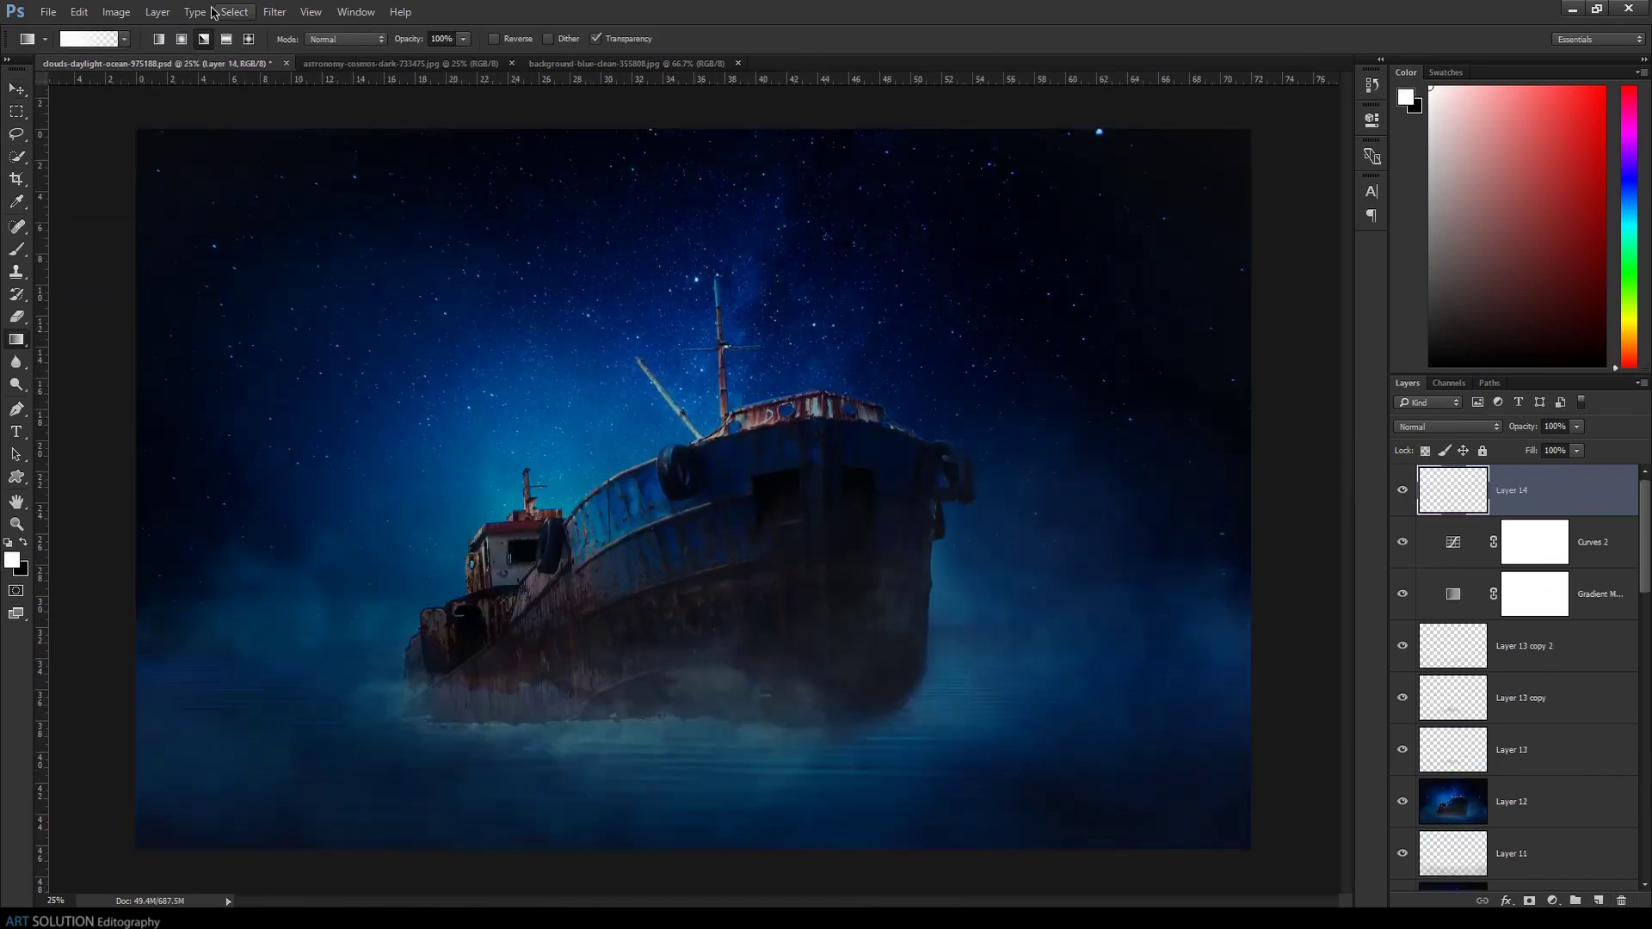
click(180, 39)
drag(579, 448, 658, 449)
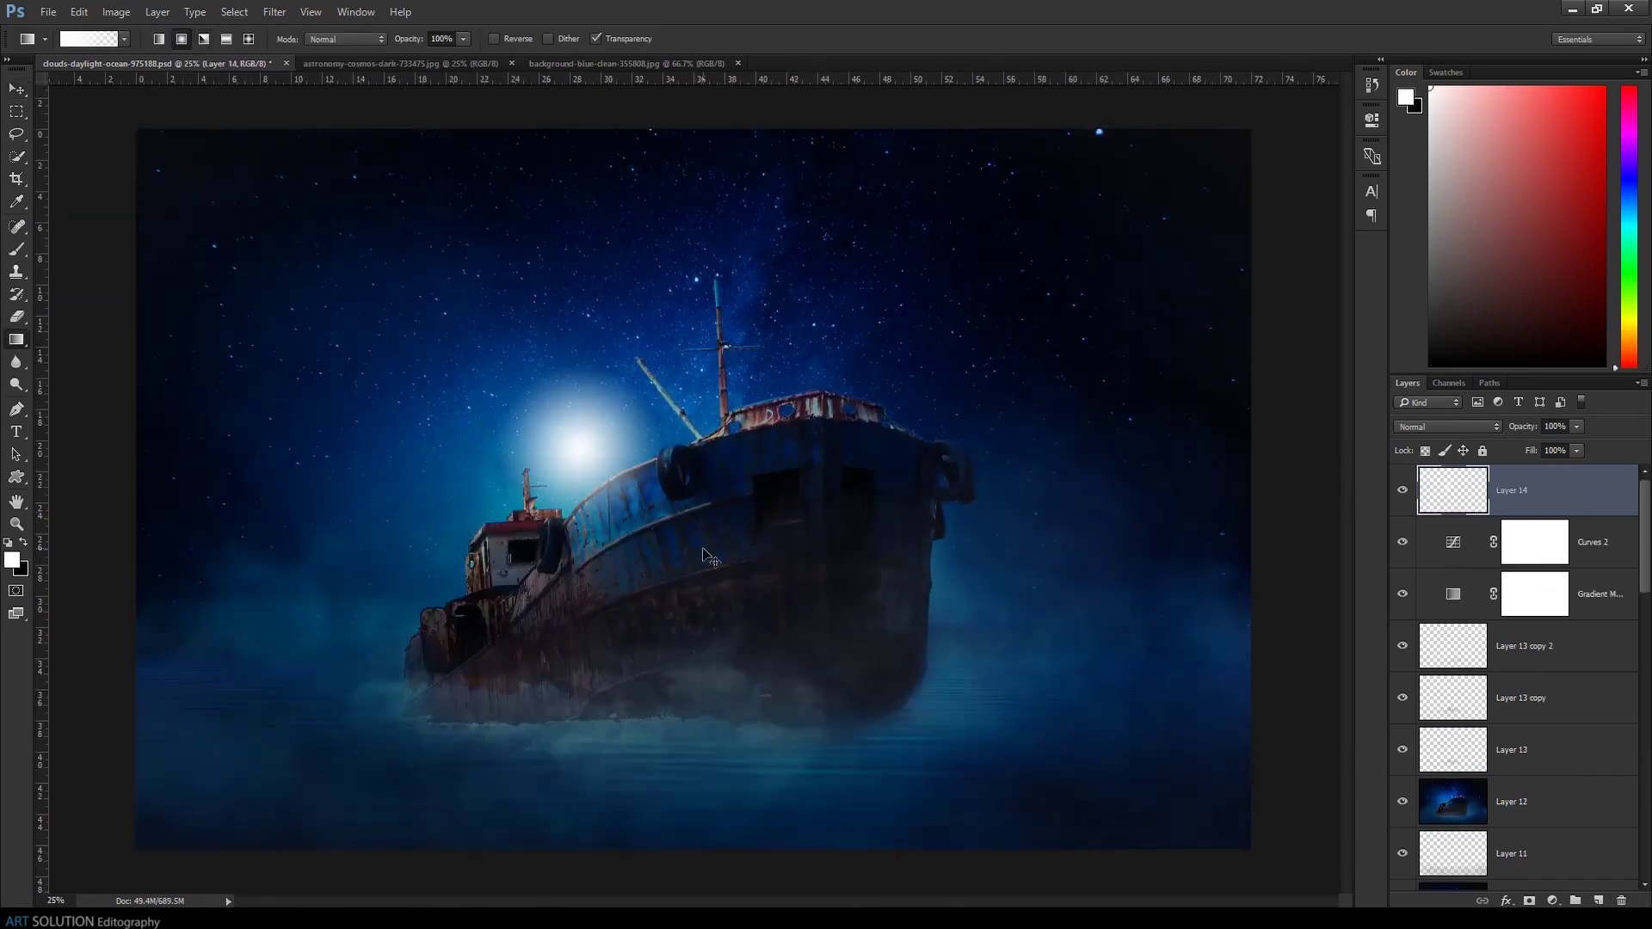
key(ctrl+t)
drag(664, 363, 847, 179)
key(Return)
Recolour the glow with a sampled sky blue, set it to Color Dodge, and stretch it over the ship
key(i)
click(870, 363)
key(shift+alt+BackSpace)
click(1447, 426)
click(1450, 535)
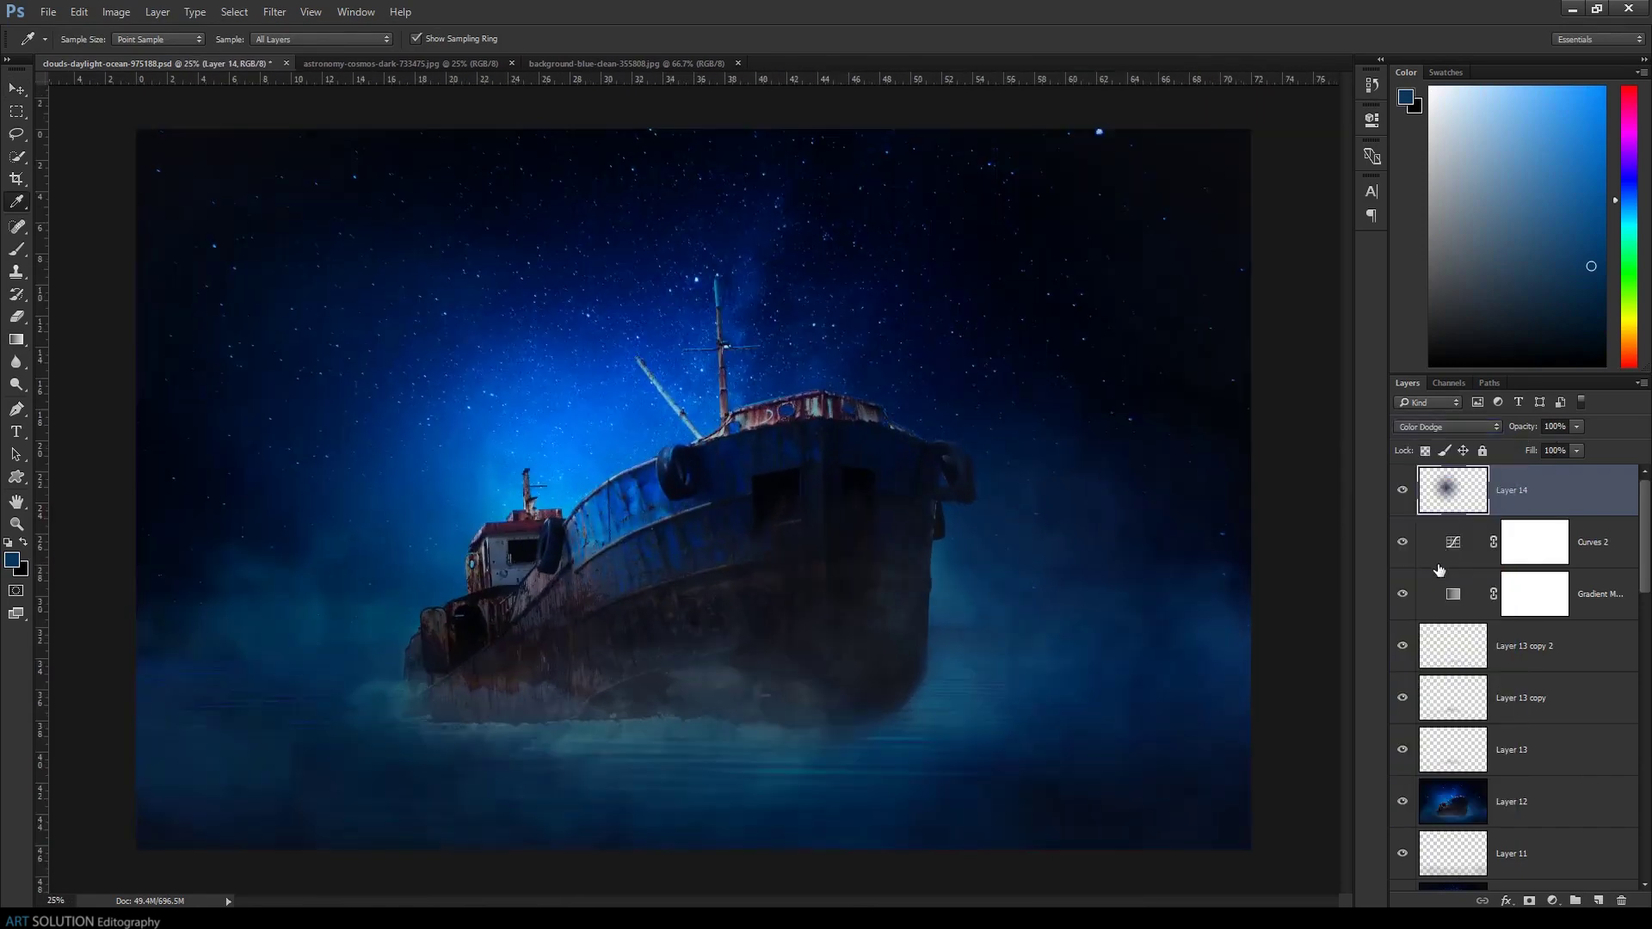
key(ctrl+t)
drag(1200, 478, 668, 763)
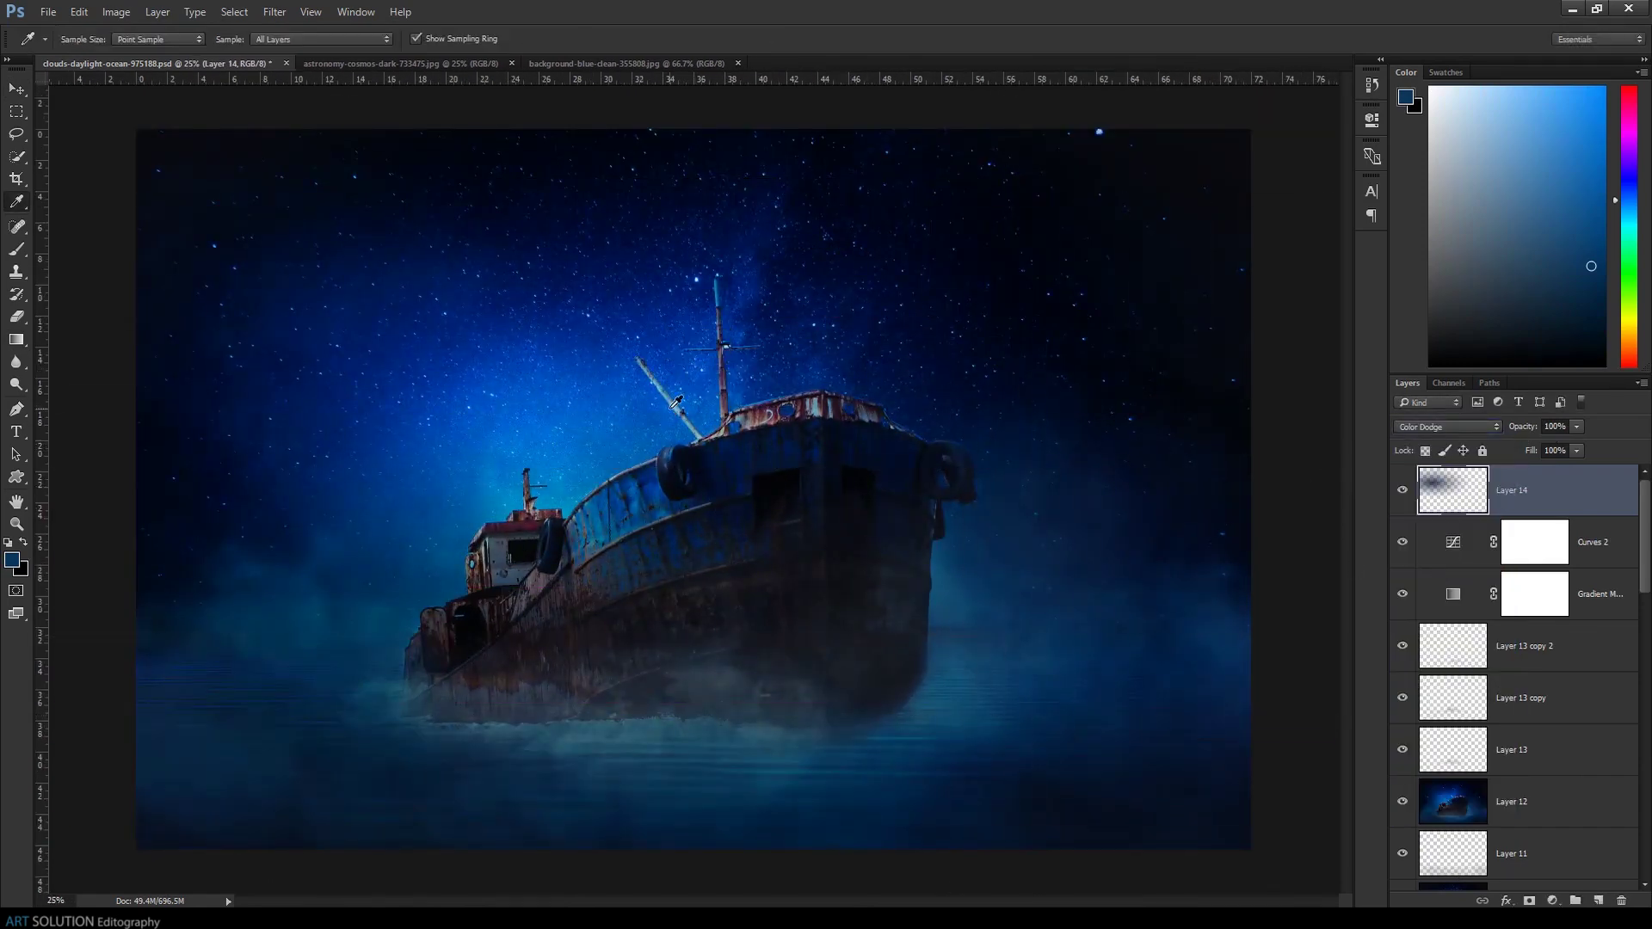
key(Return)
Stamp all visible layers into a merged copy and darken the lower ship with a Camera Raw Graduated Filter
key(i)
key(ctrl+minus)
key(ctrl+minus)
key(ctrl+plus)
key(ctrl+shift+alt+e)
key(g)
drag(779, 688, 770, 608)
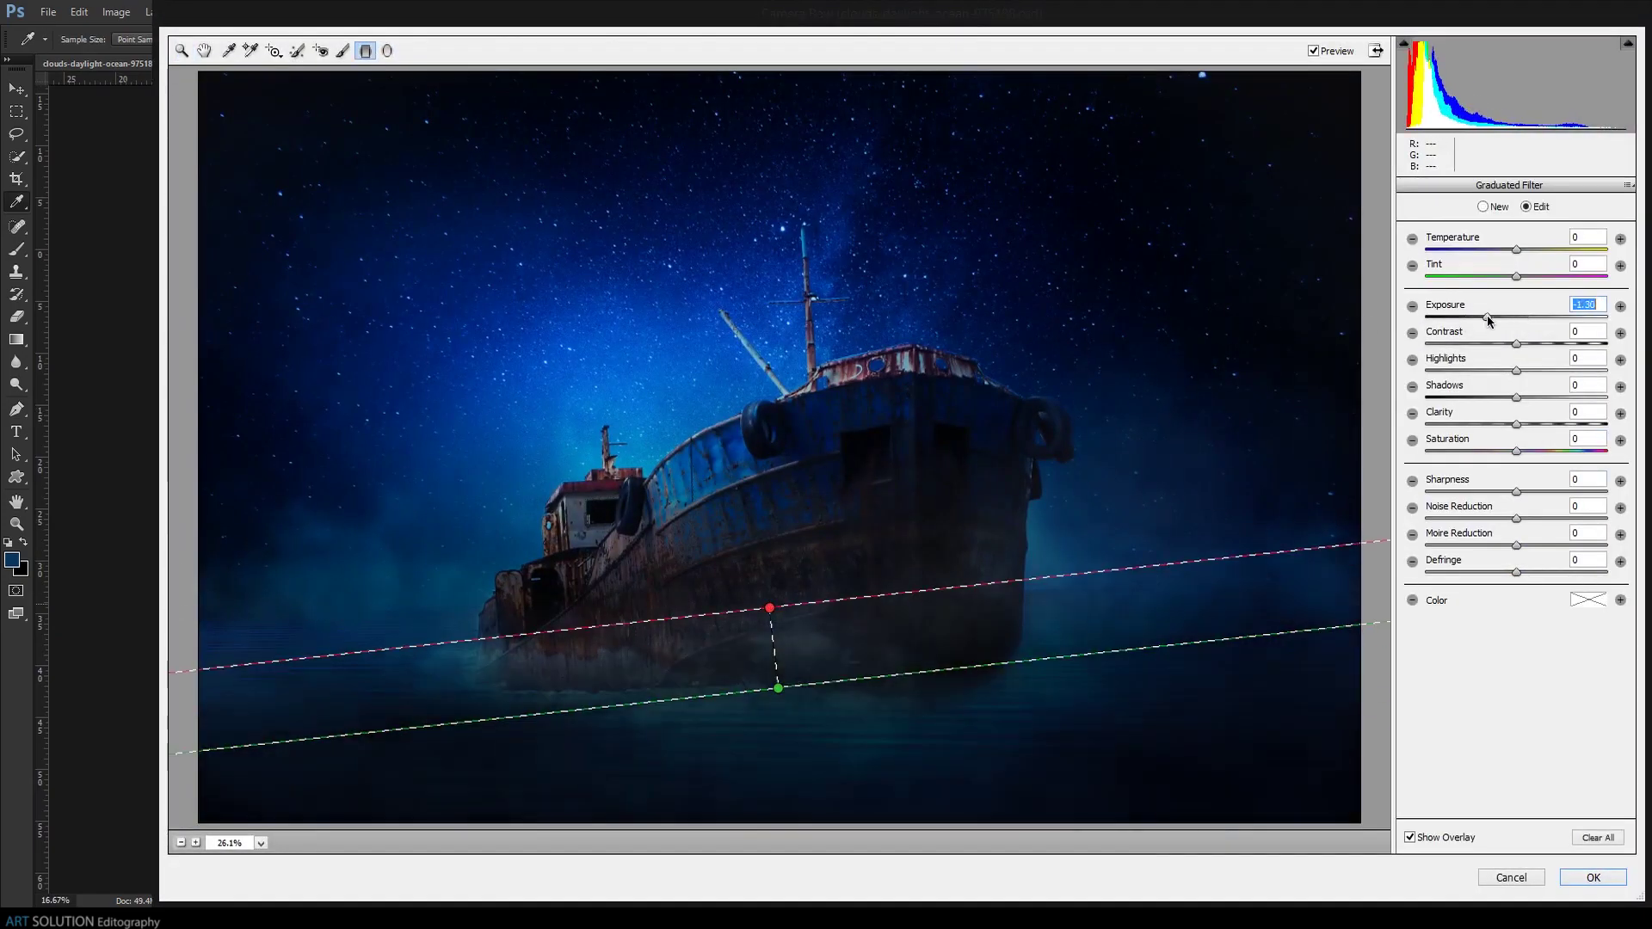
key(Return)
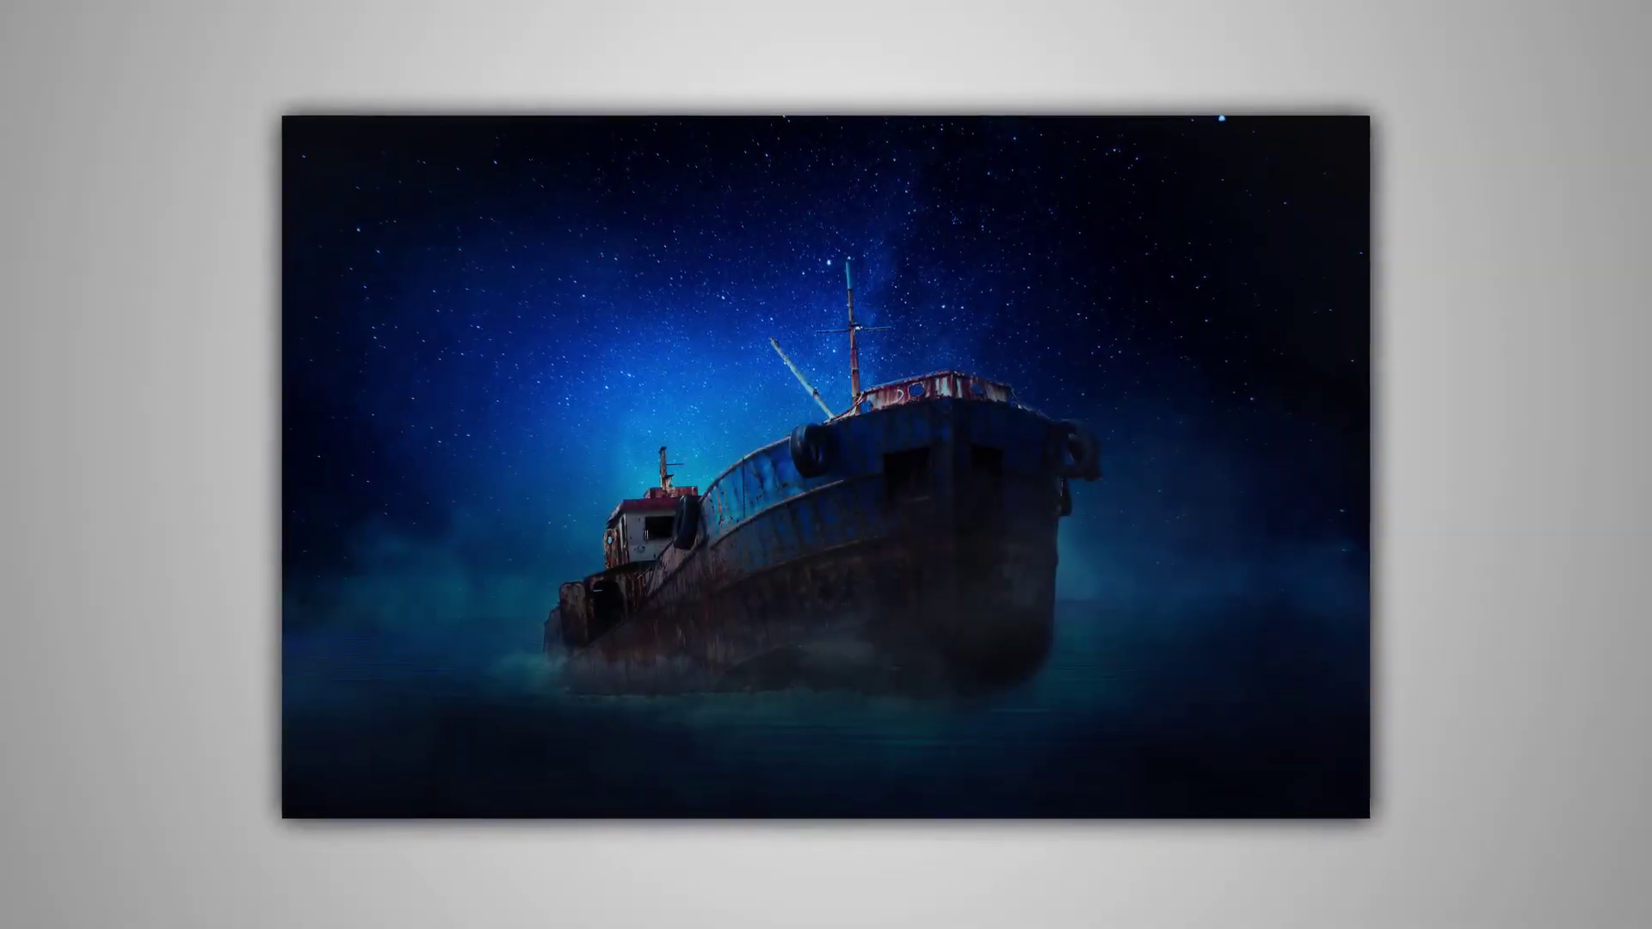